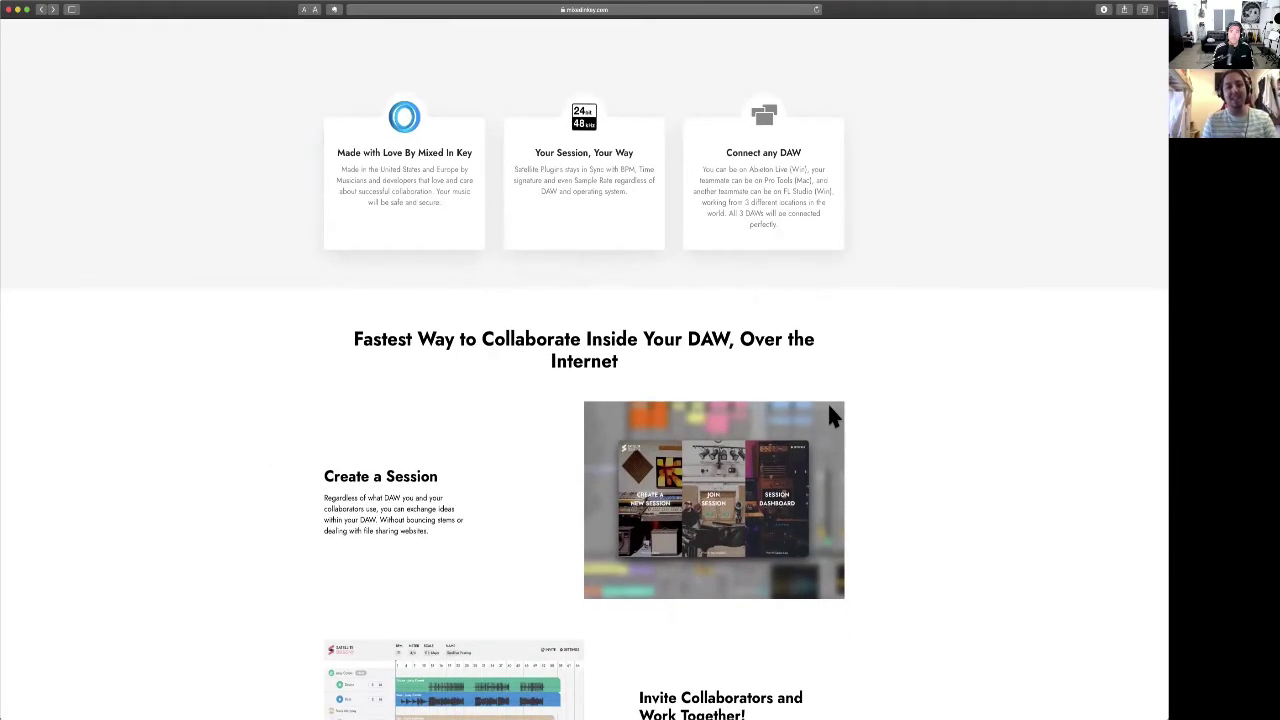
Read the Satellite Plugins page sections on creating a session, inviting collaborators and working across DAWs
scroll(829, 413, "down", 2)
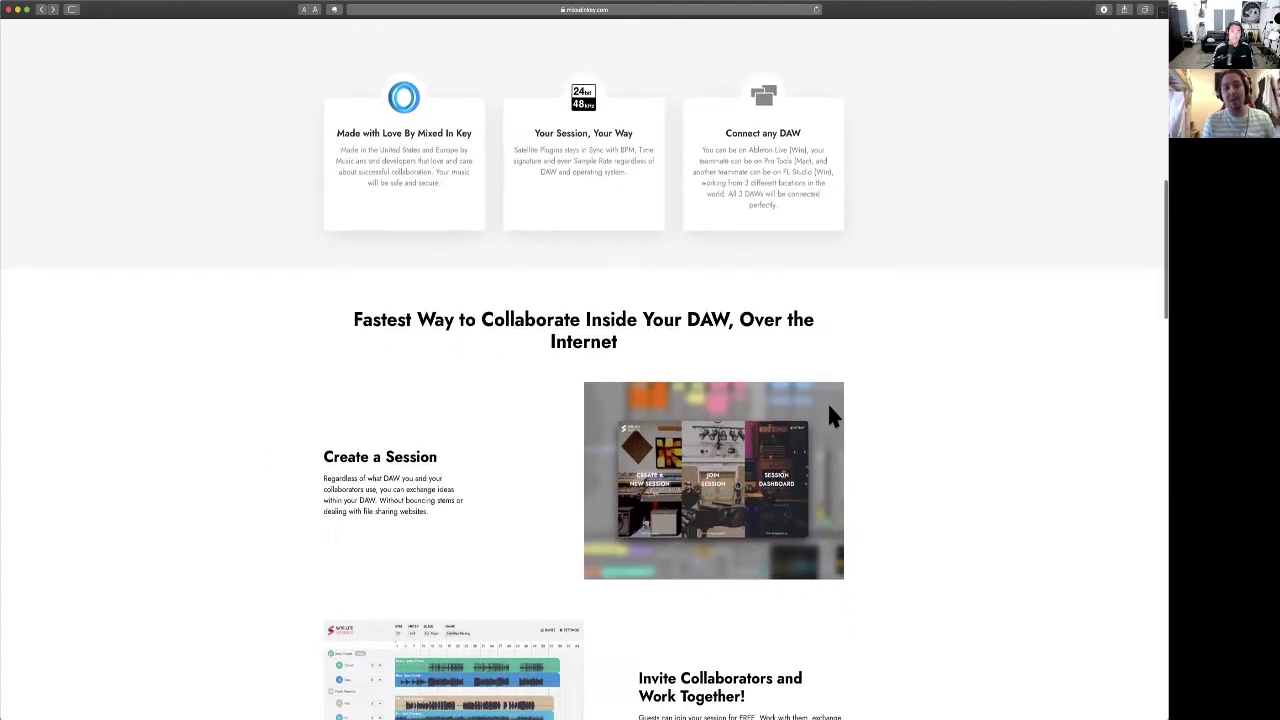
scroll(833, 415, "down", 2)
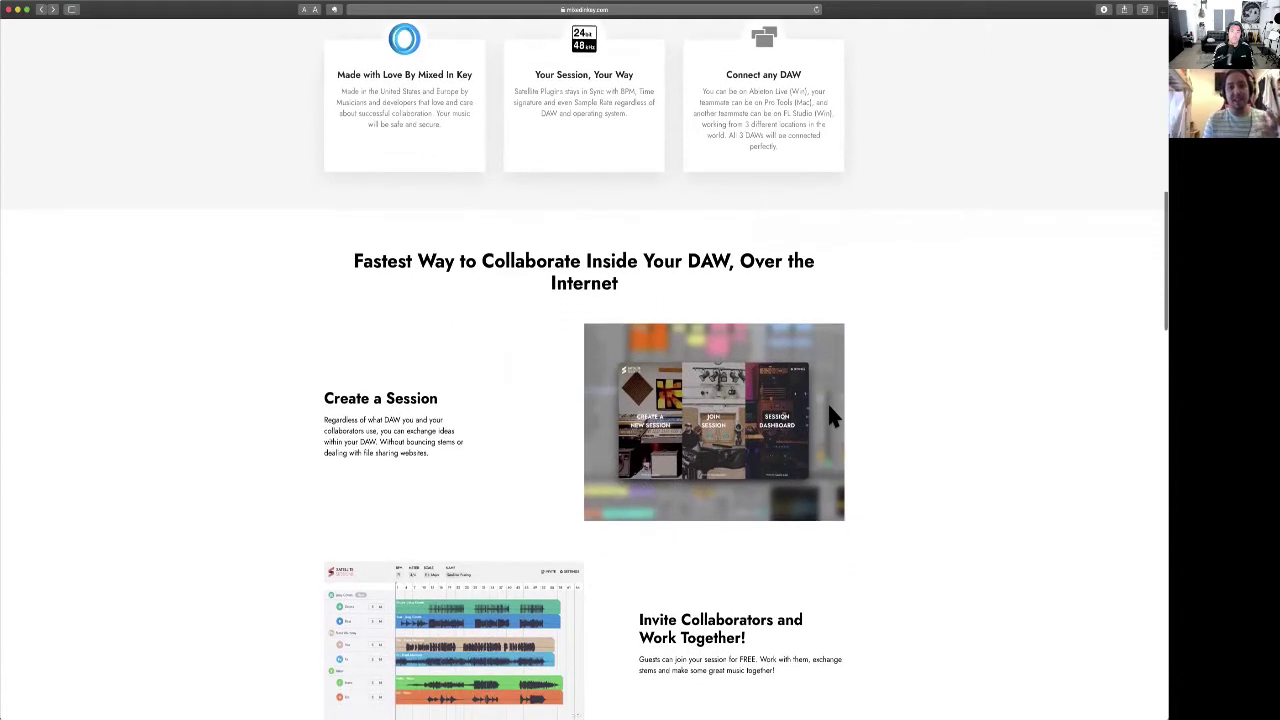
scroll(833, 415, "down", 4)
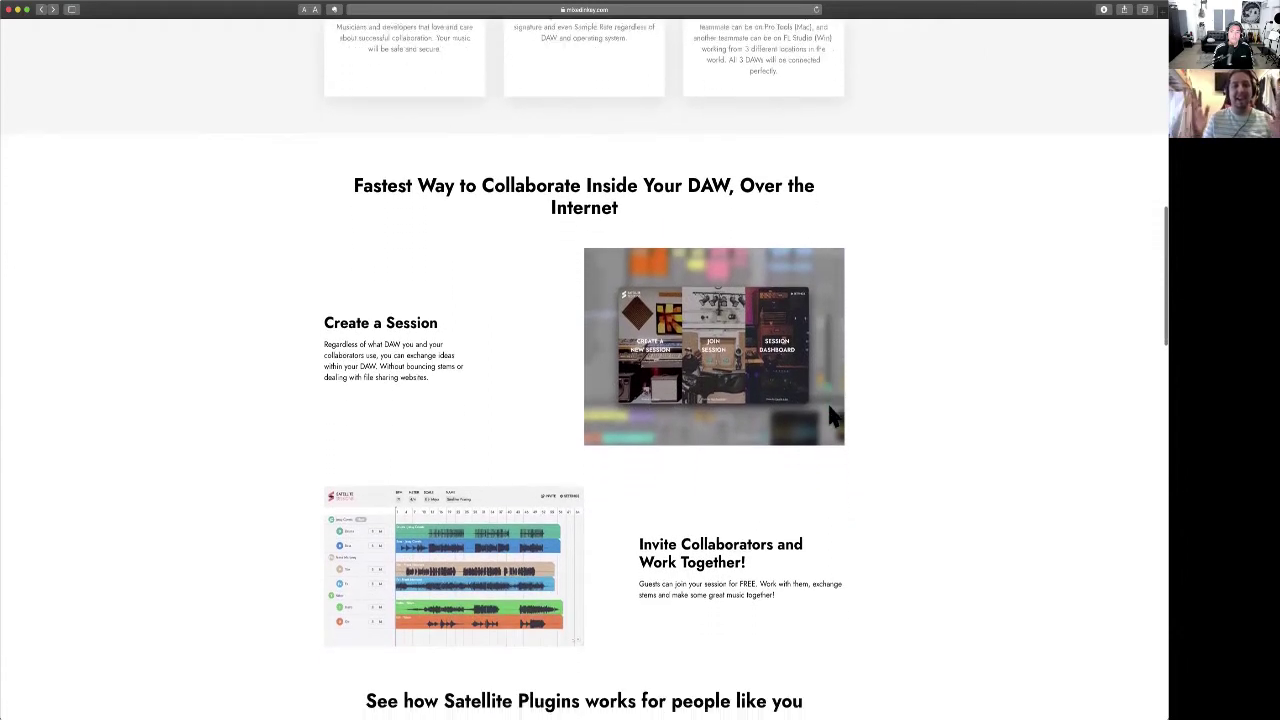
scroll(829, 412, "down", 1)
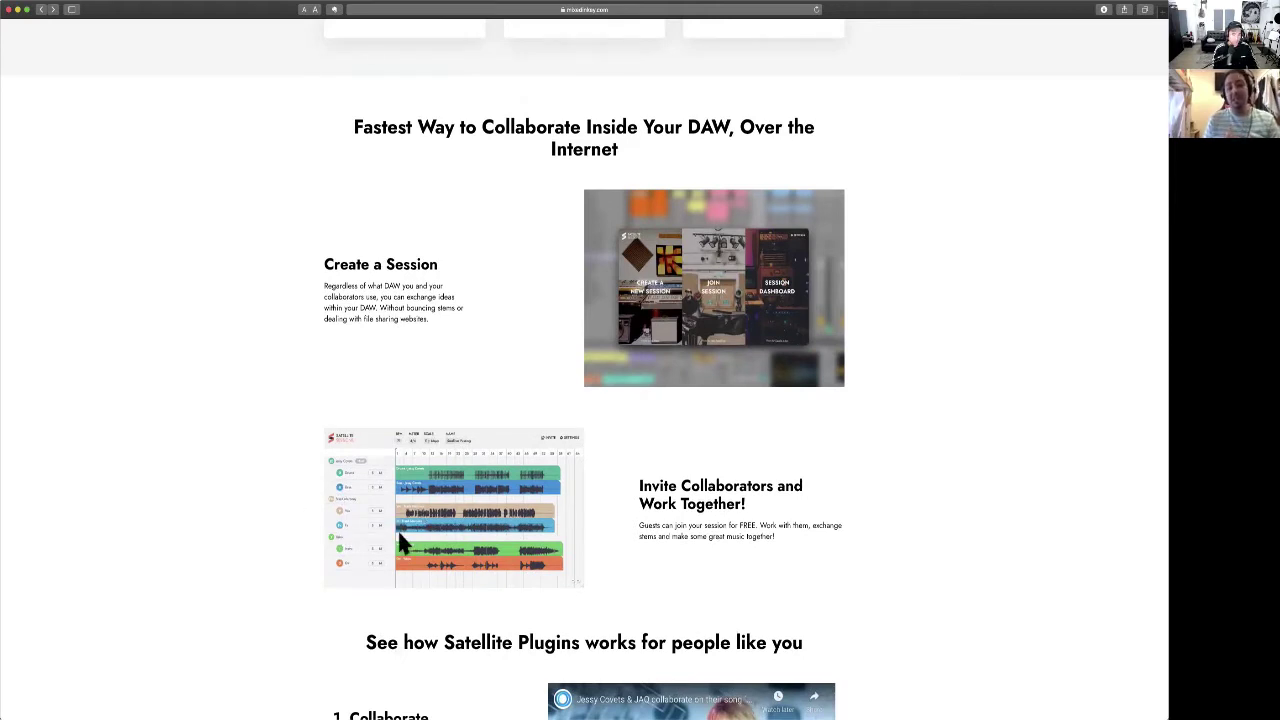
scroll(540, 558, "down", 1)
scroll(540, 558, "down", 1)
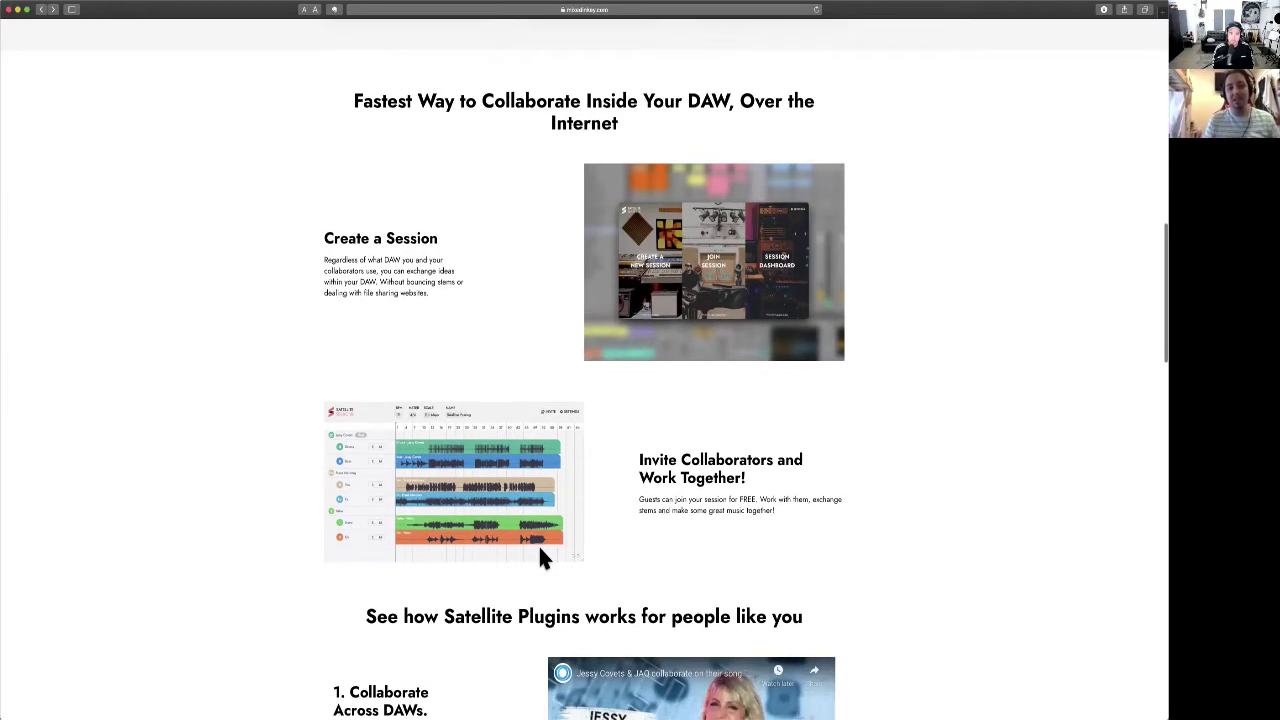
scroll(547, 535, "down", 2)
scroll(549, 520, "down", 5)
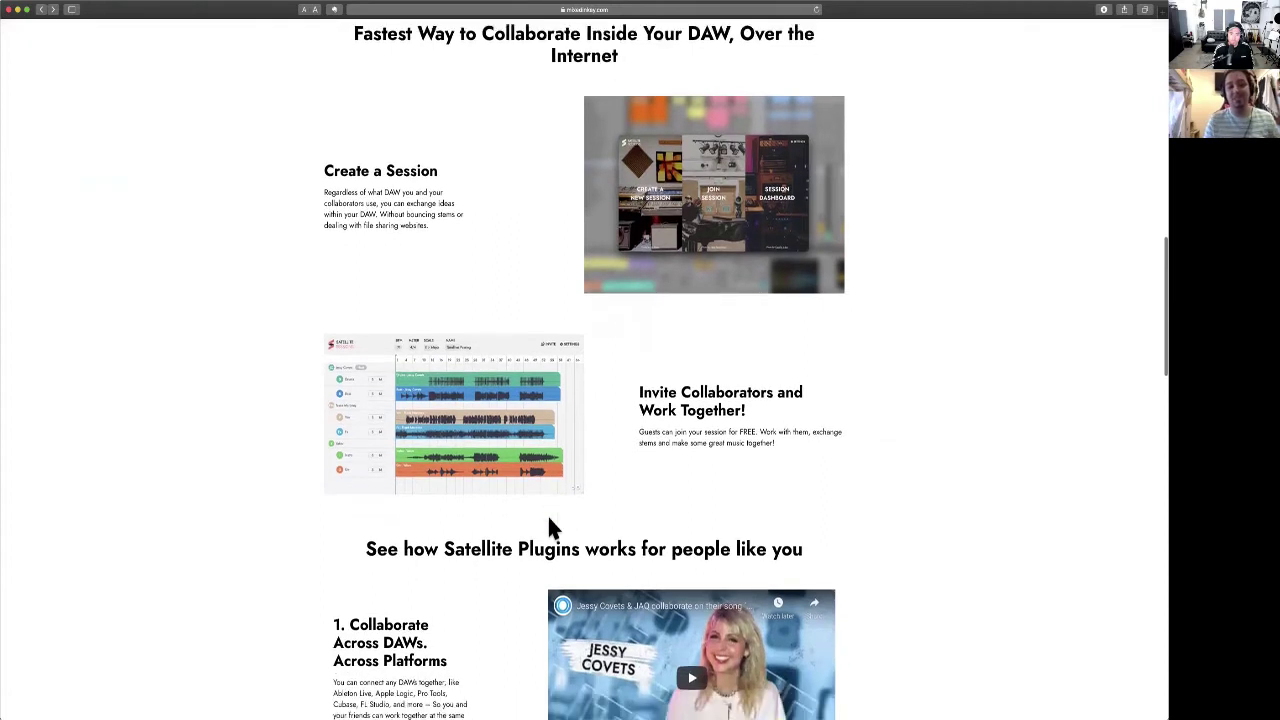
scroll(549, 522, "down", 1)
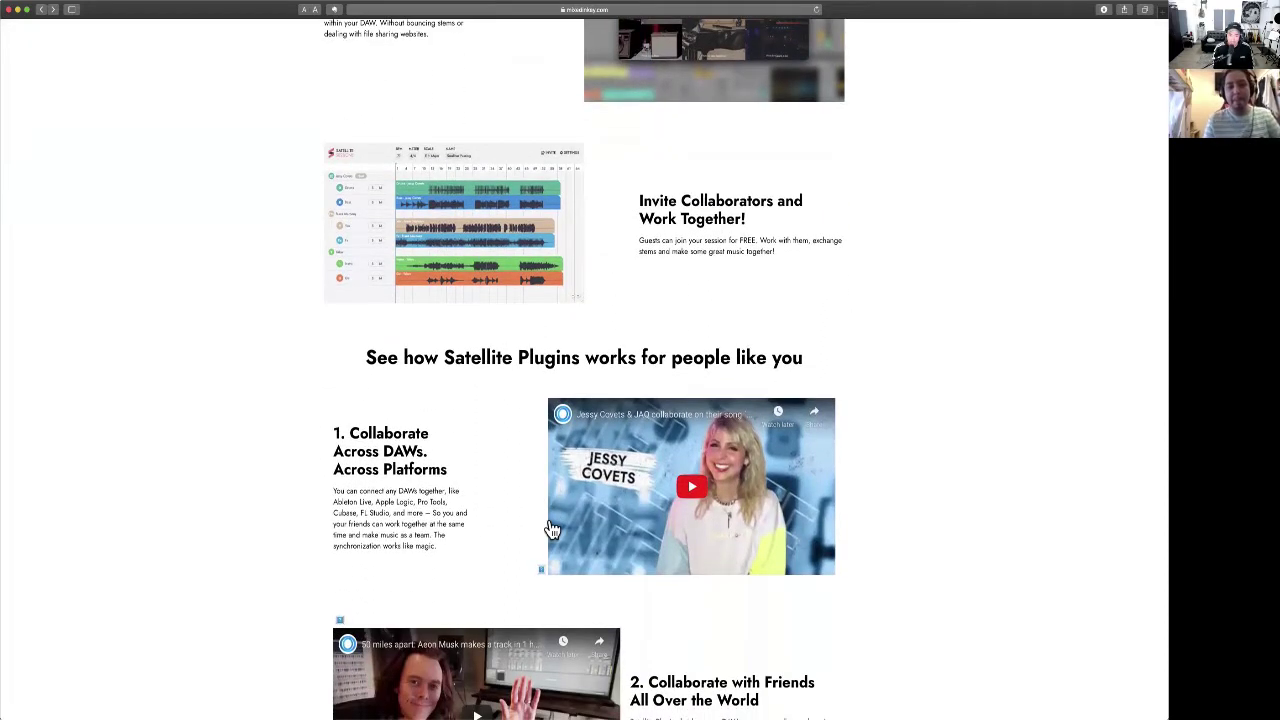
scroll(551, 530, "down", 1)
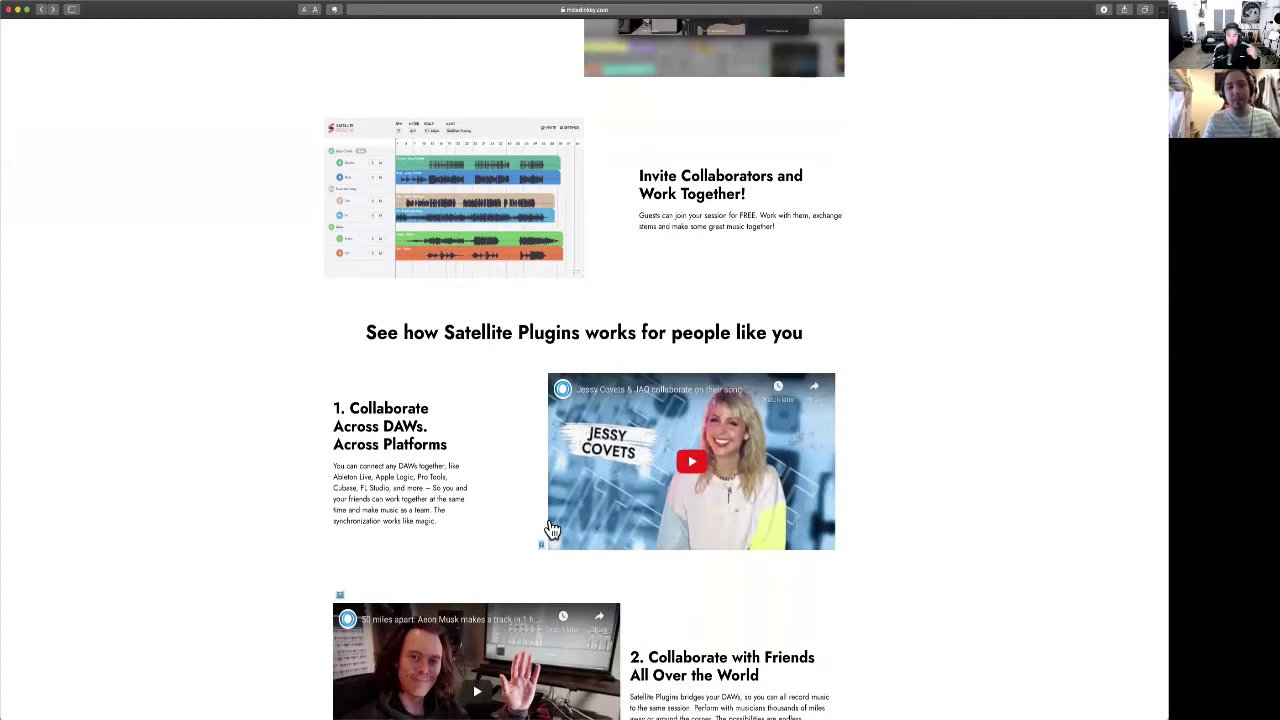
scroll(551, 530, "down", 6)
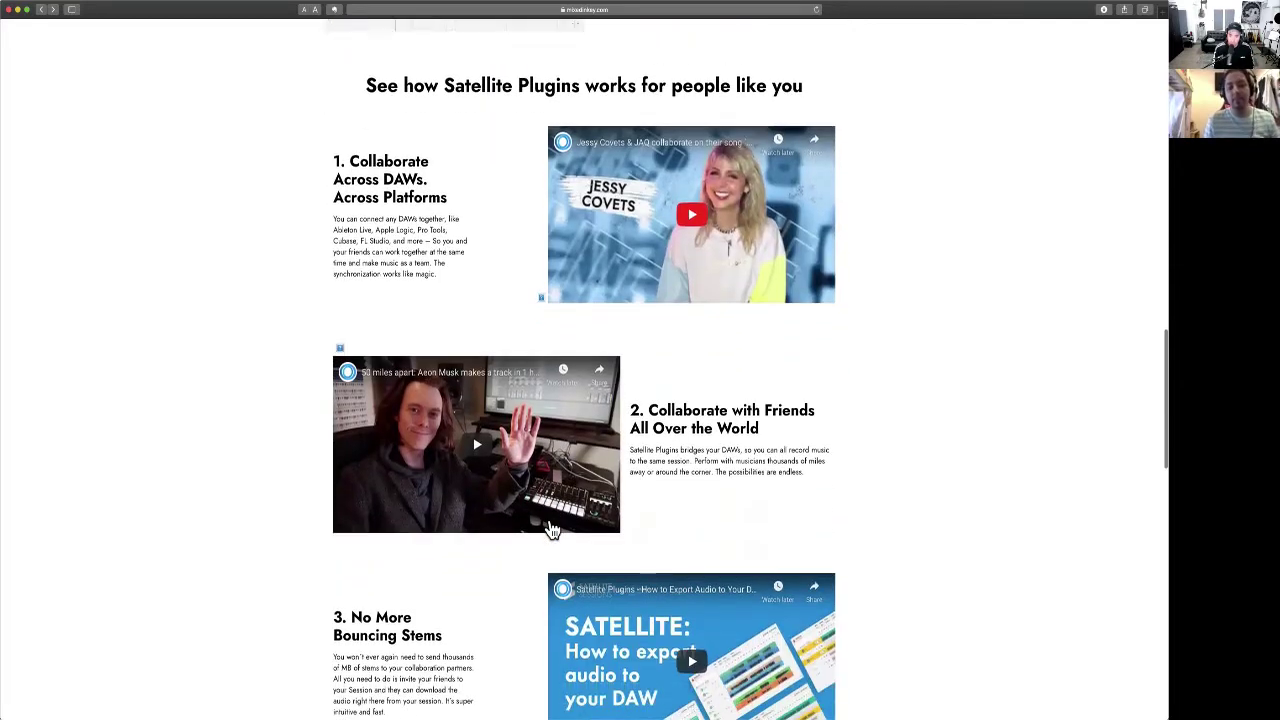
Review the Satellite Plugins page's overview, remaining use cases and DAW compatibility list, returning to the page header
scroll(551, 530, "up", 18)
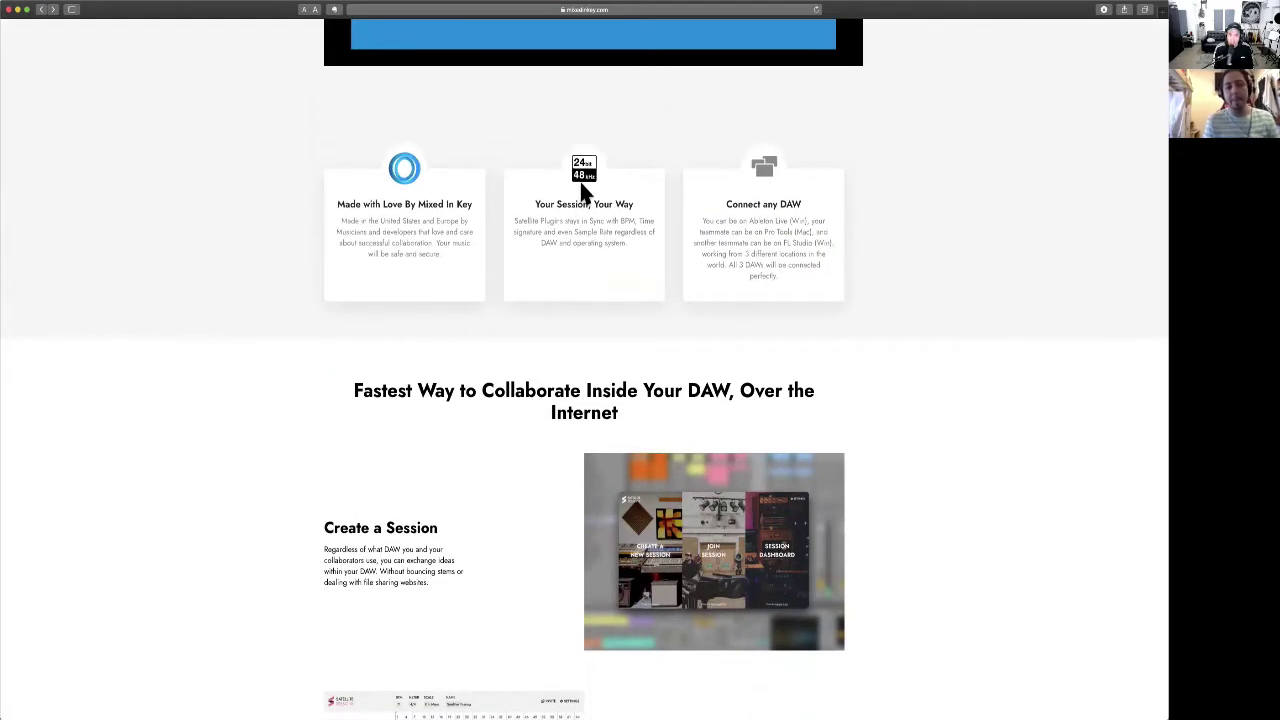
scroll(593, 392, "up", 15)
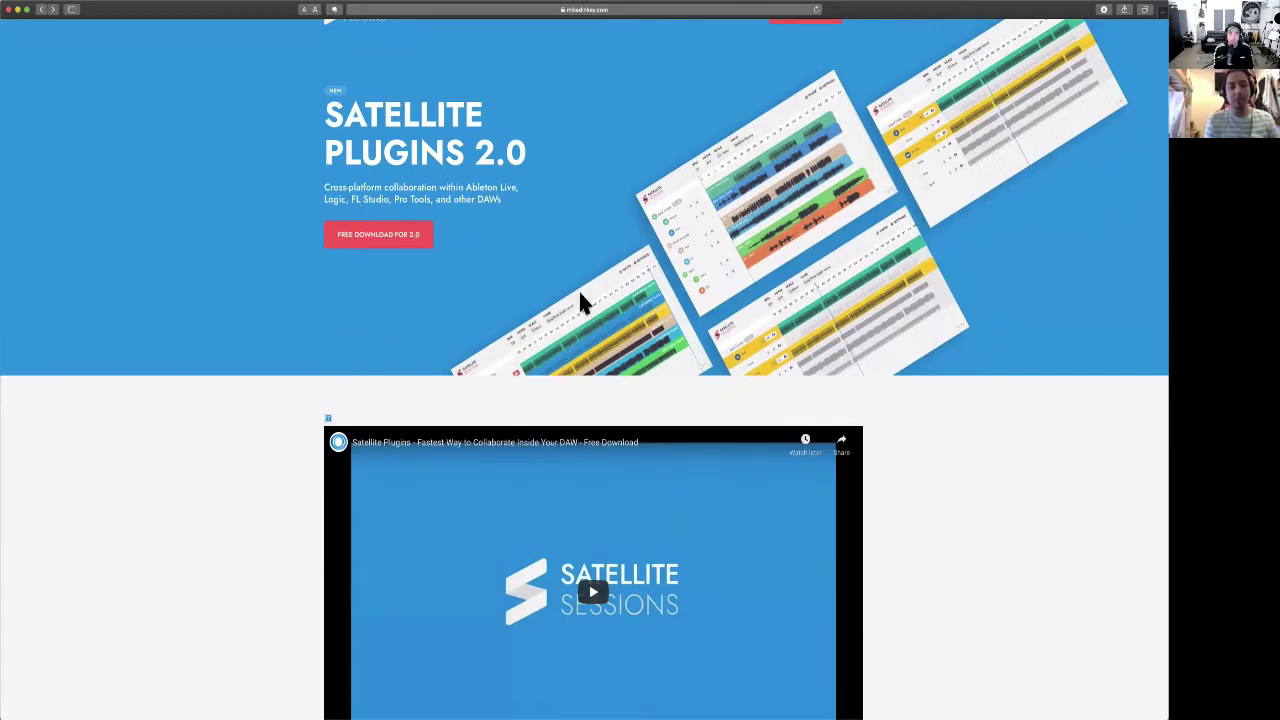
scroll(617, 390, "down", 20)
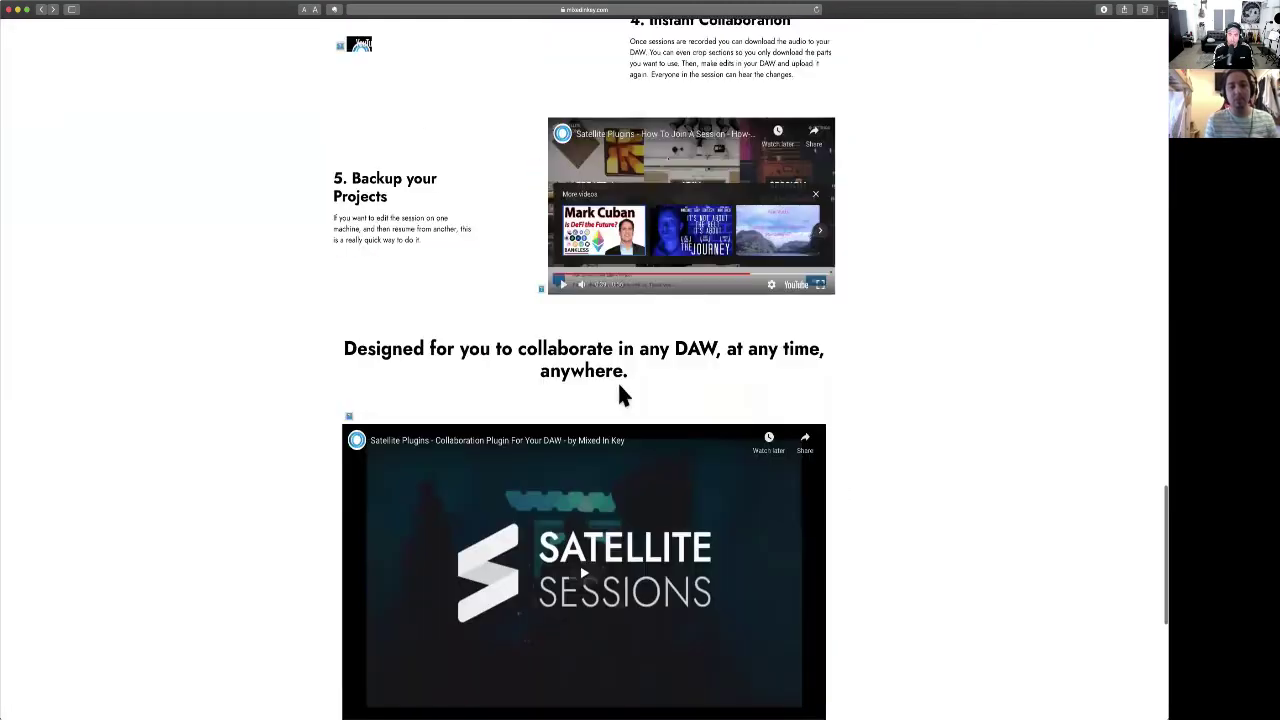
scroll(619, 392, "up", 3)
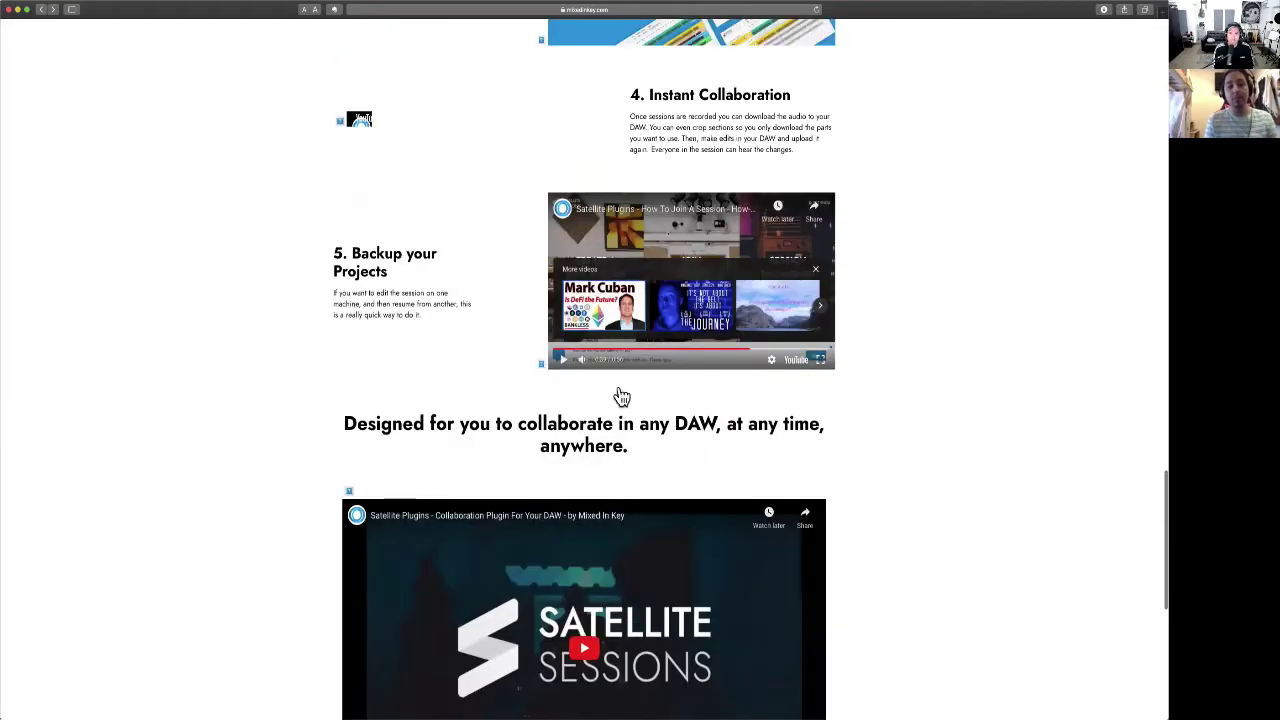
scroll(618, 396, "down", 6)
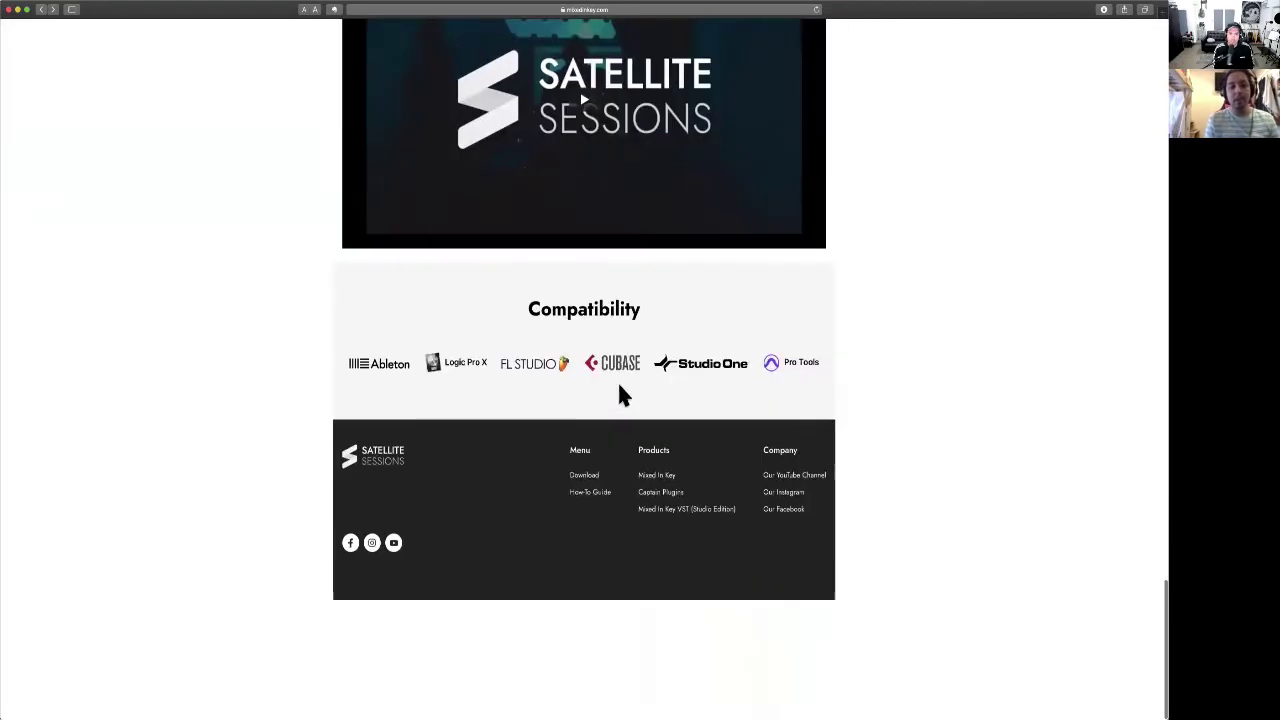
scroll(665, 588, "up", 8)
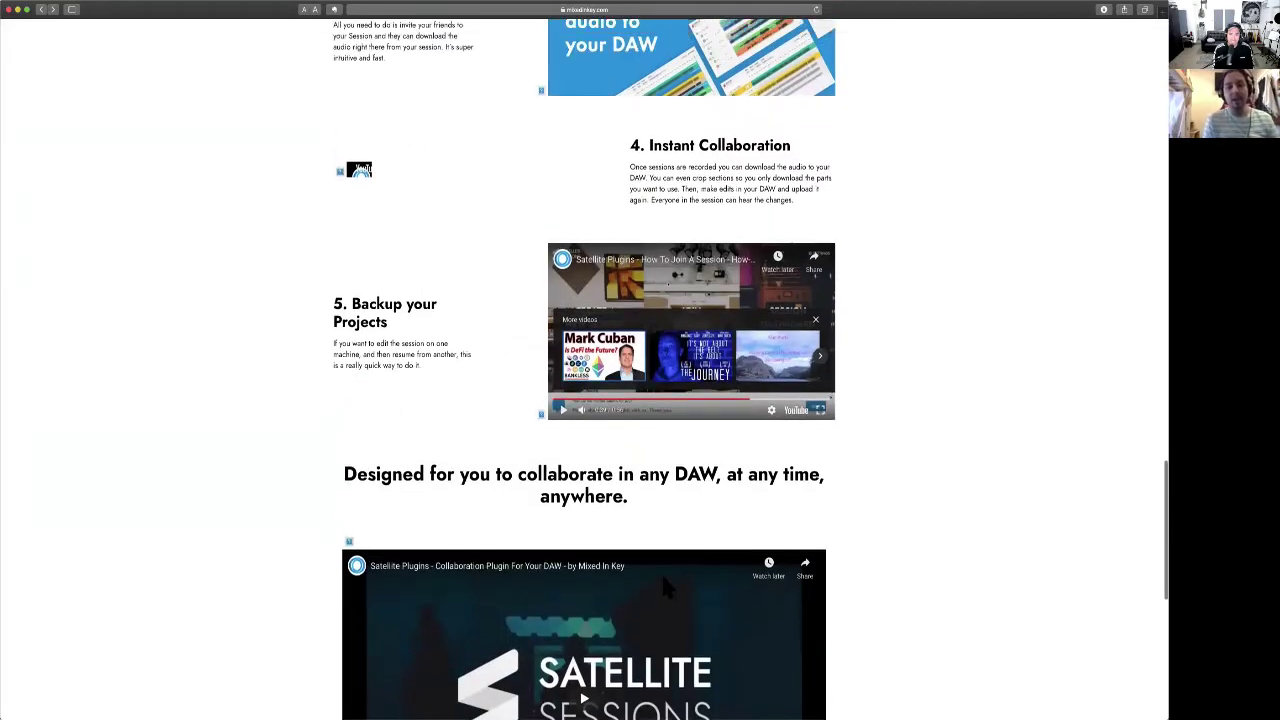
scroll(665, 588, "up", 15)
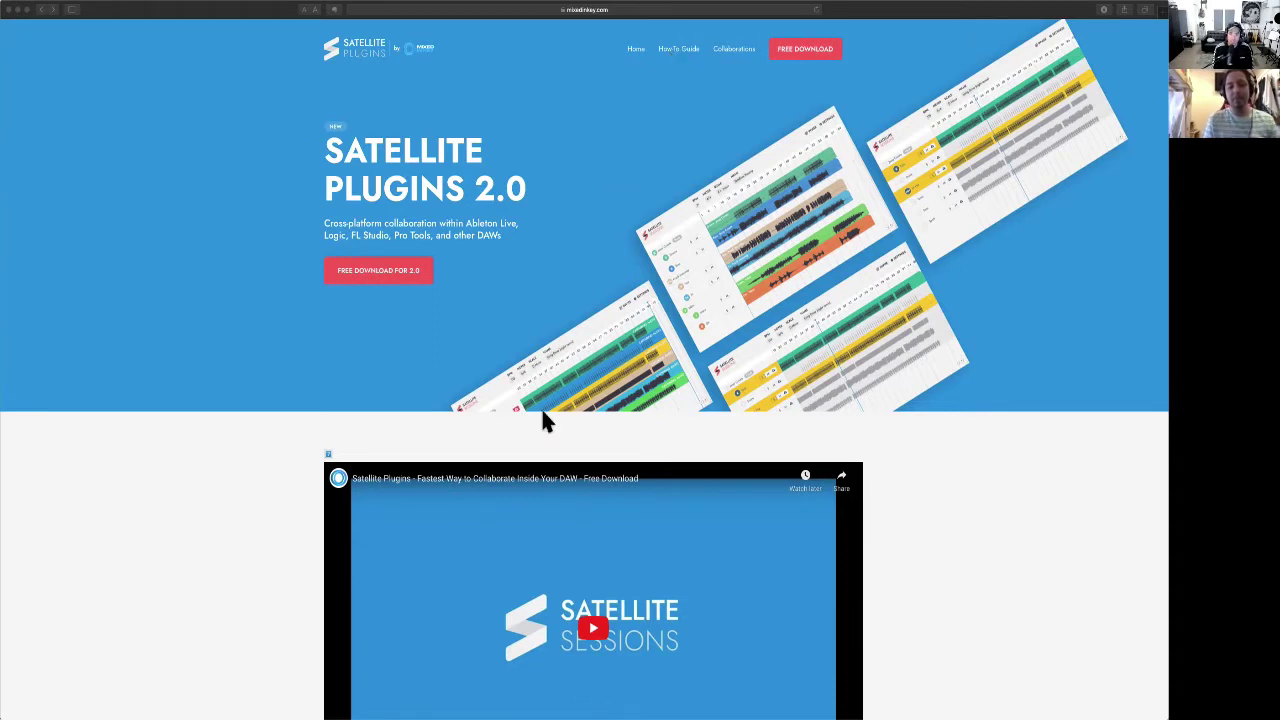
Switch to Logic Pro, hide the mixer and move the Satellite Sessions window up into the freed space below the tracks
key("super+Tab")
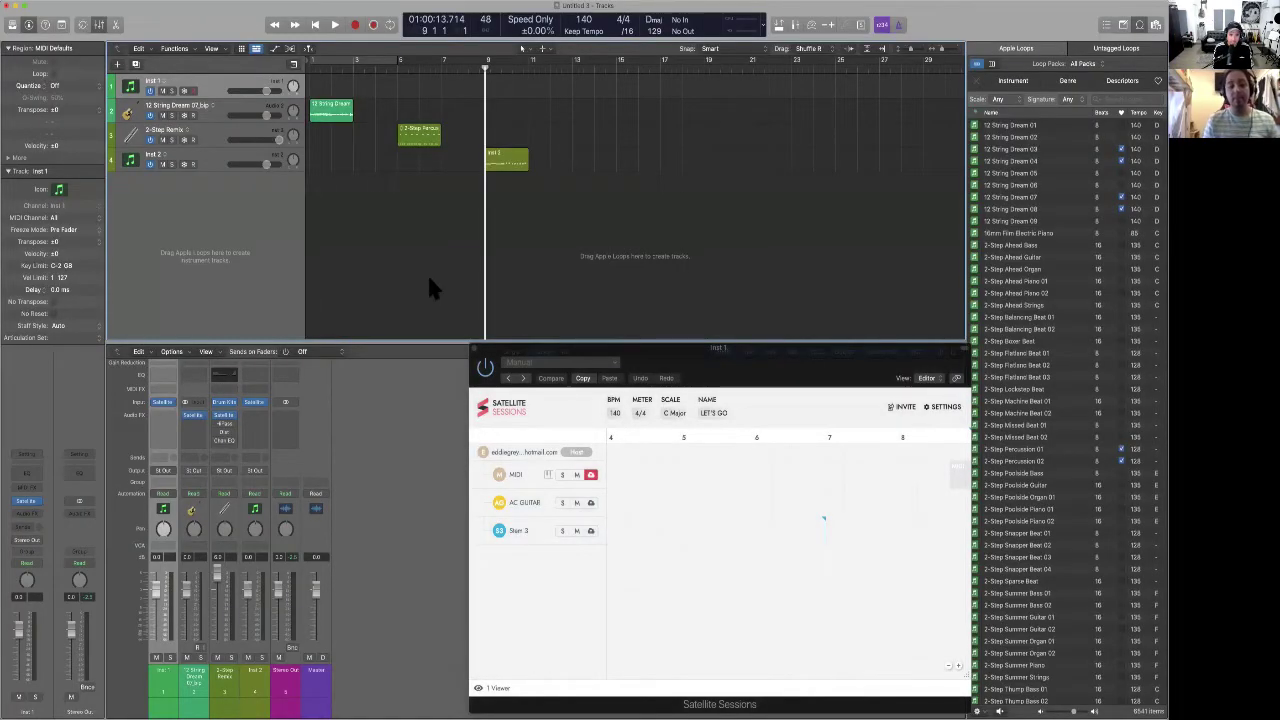
key("x")
left_click_drag(531, 361, 481, 308)
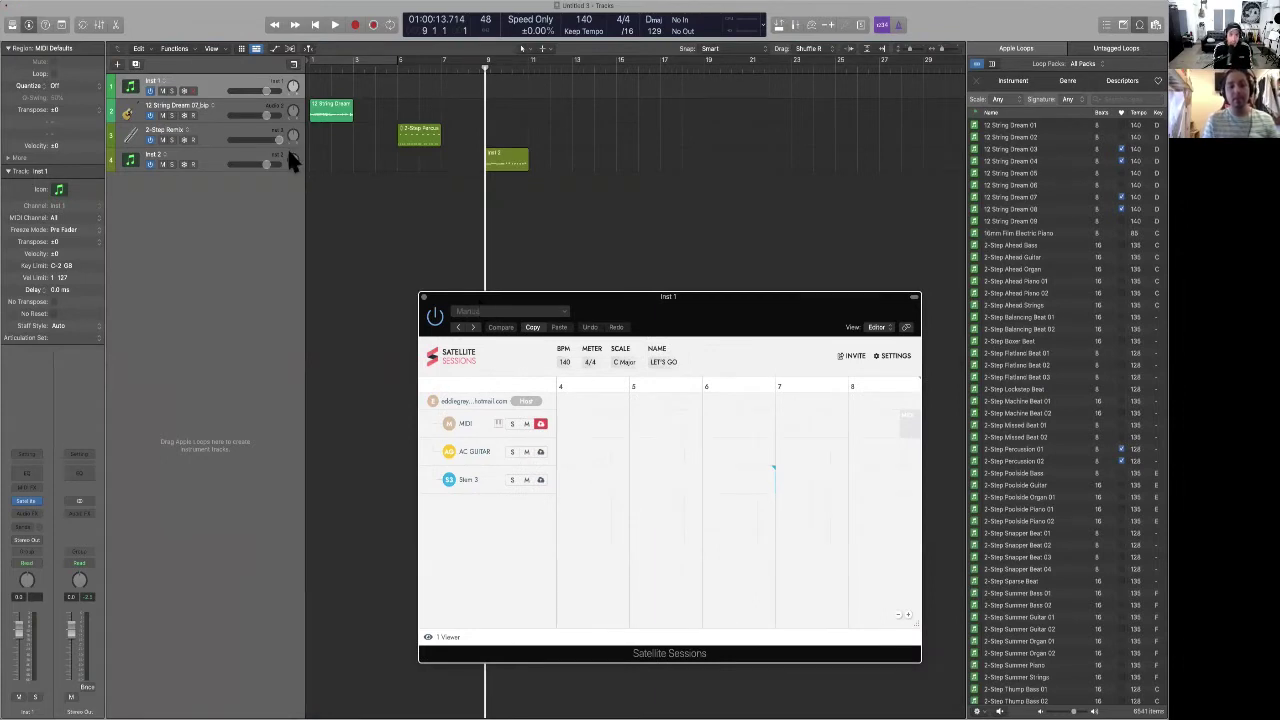
Rename the Inst 1 track as SATELLITE
key("shift+Return")
type("SAT")
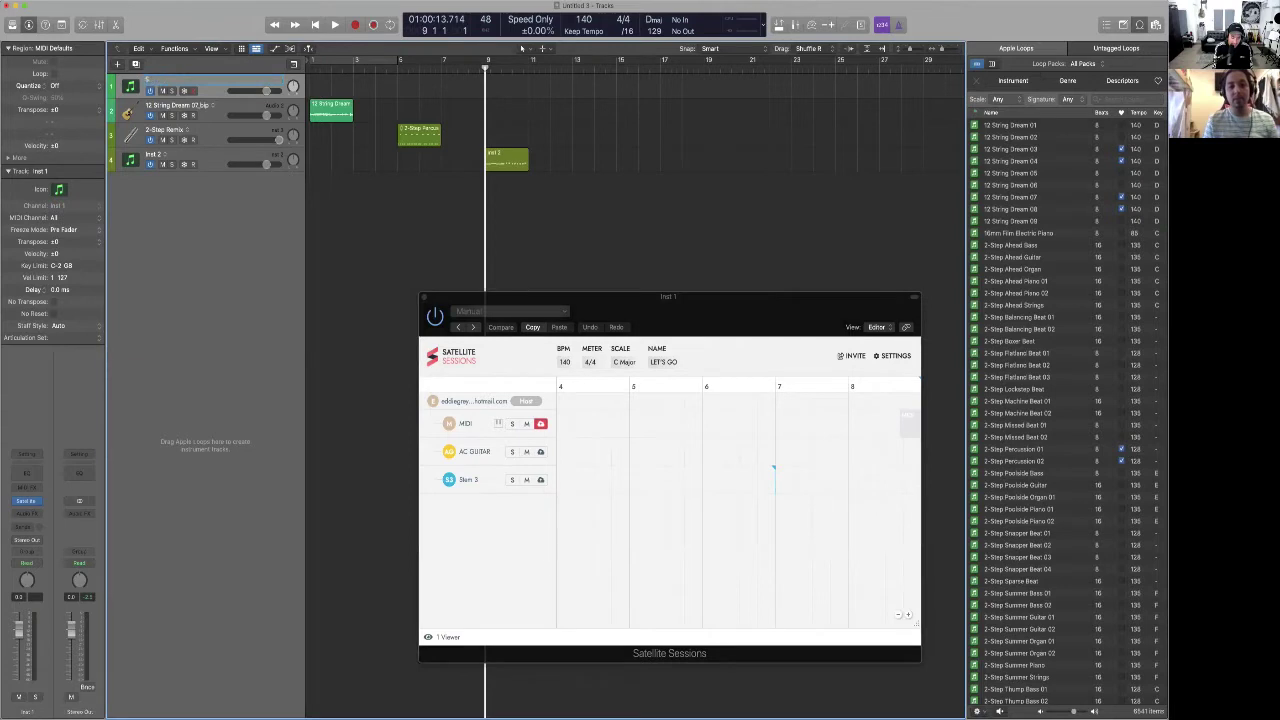
type("ELLITE")
key("Return")
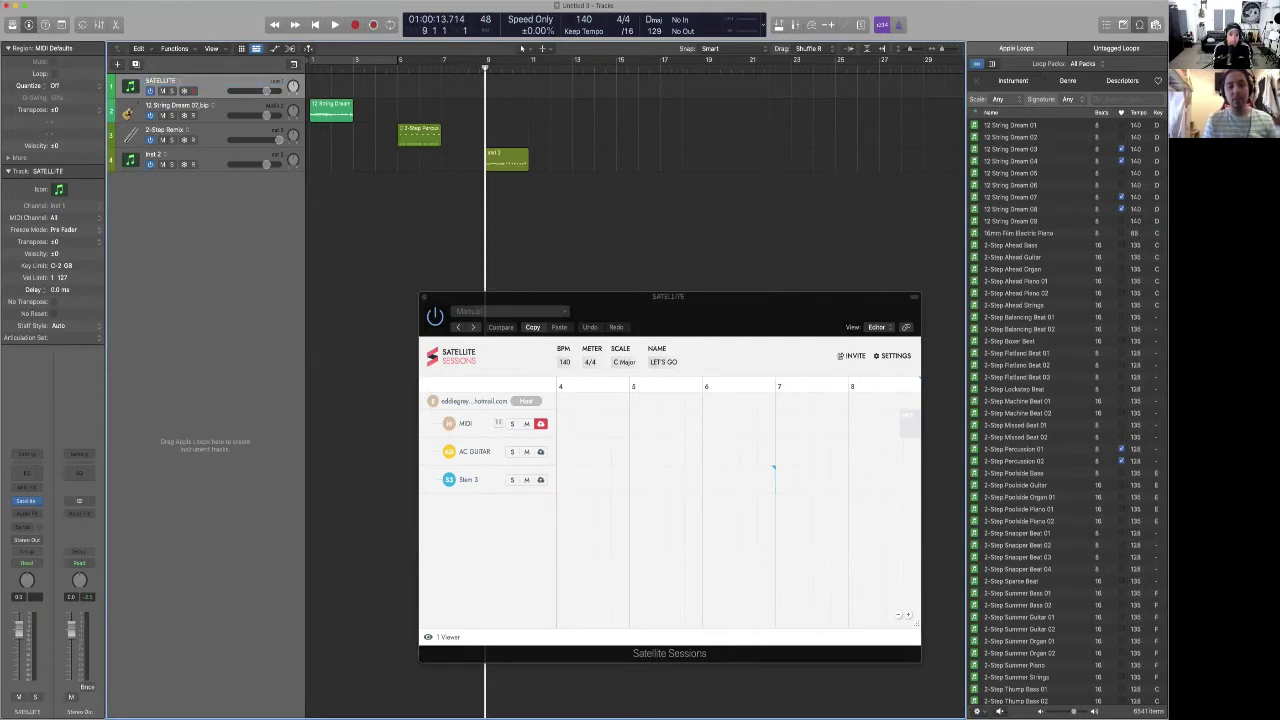
Close and reopen the SATELLITE track's Satellite Sessions plugin, reposition its window and hide the loop browser
left_click(27, 502)
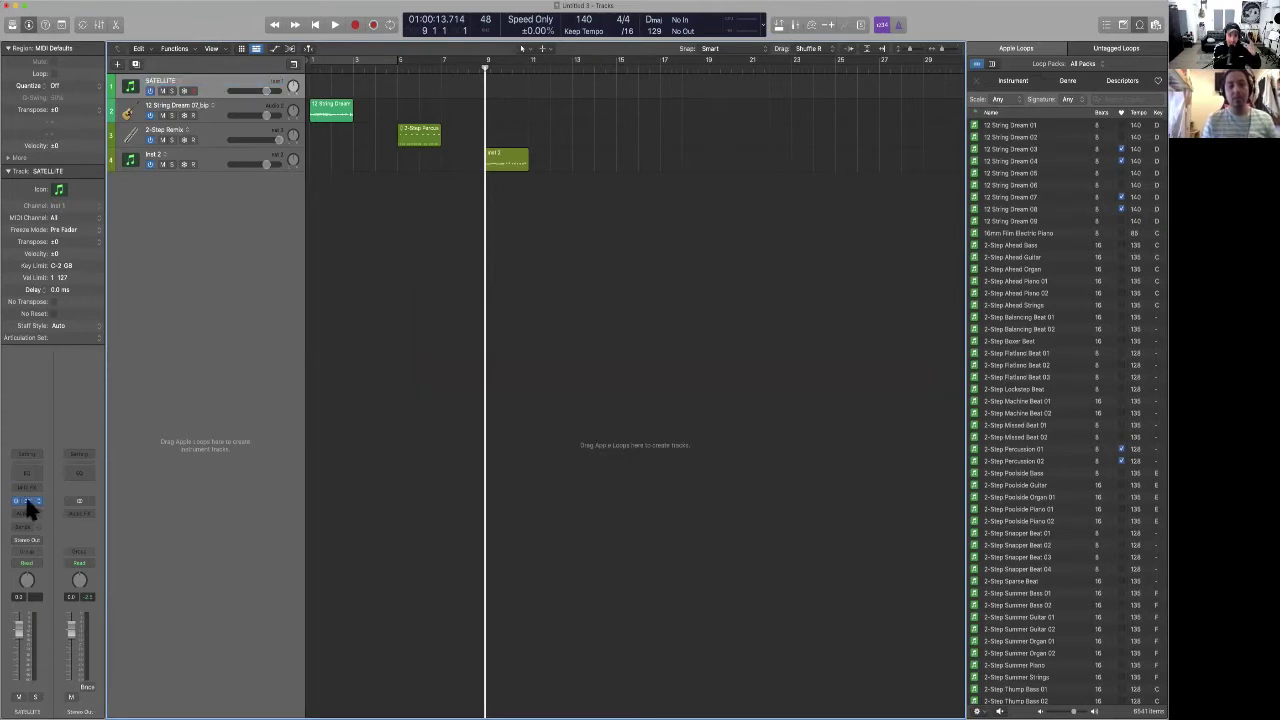
left_click(27, 503)
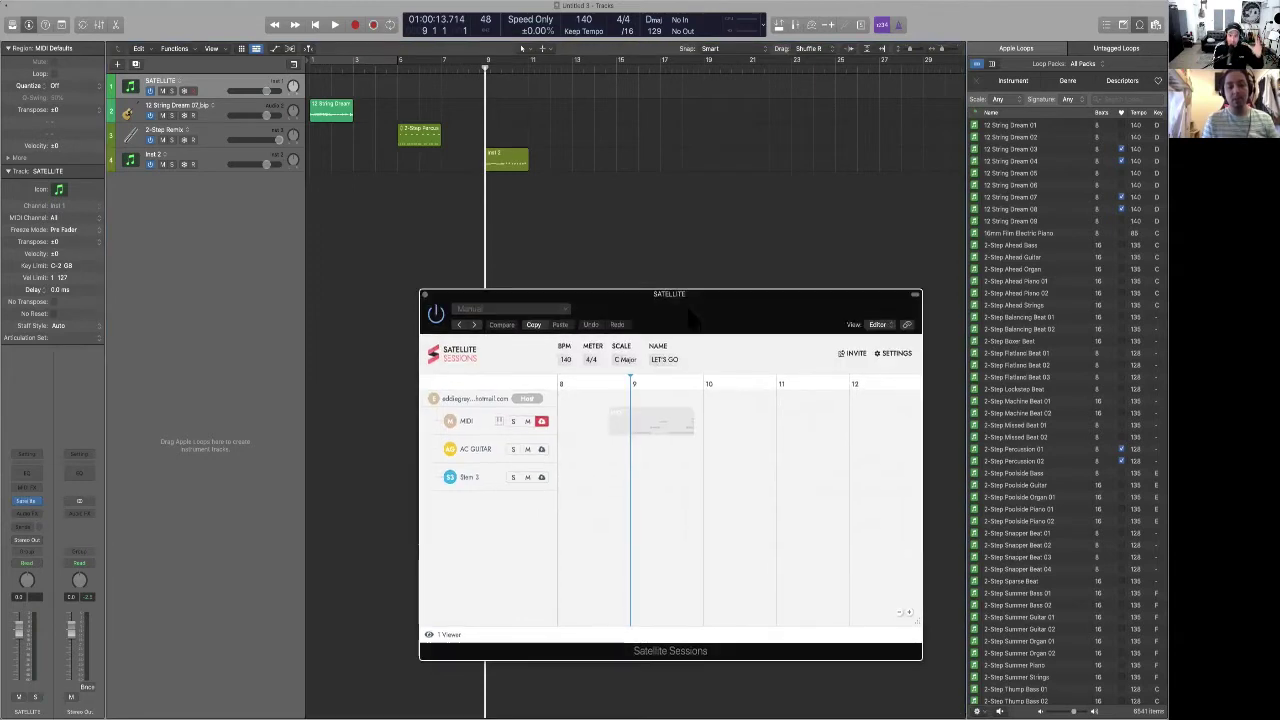
left_click_drag(693, 307, 695, 305)
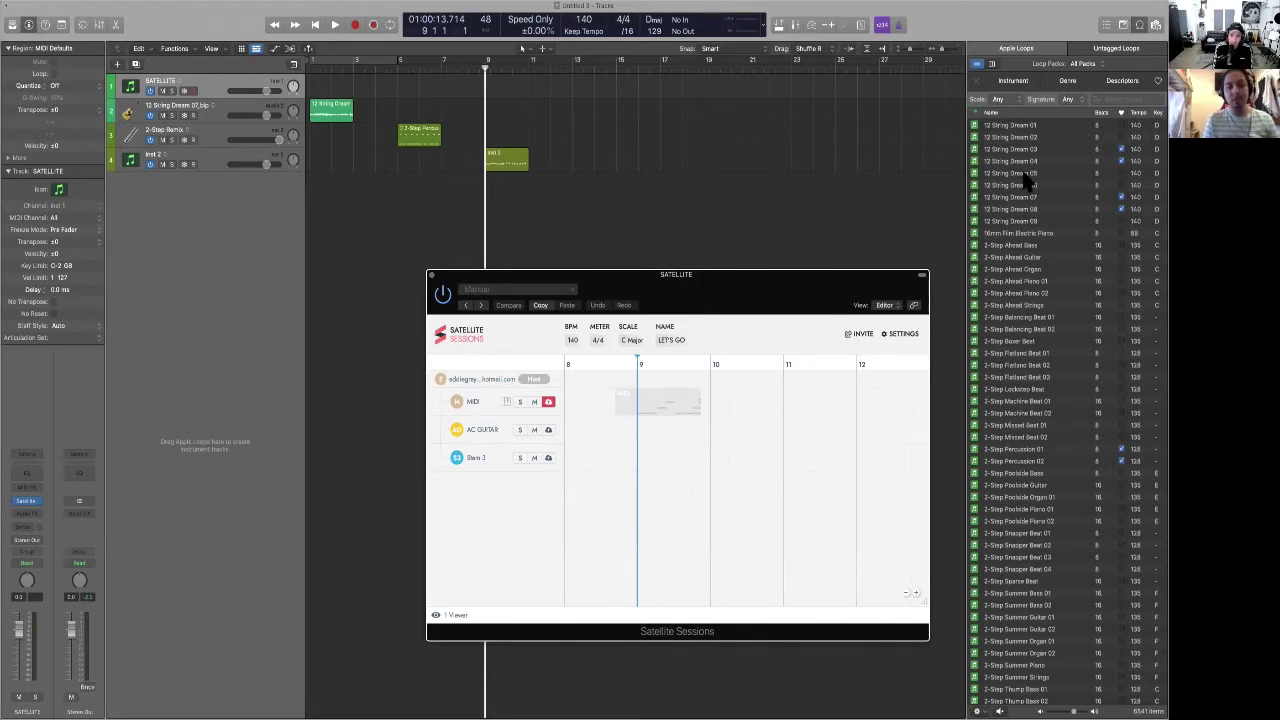
key("o")
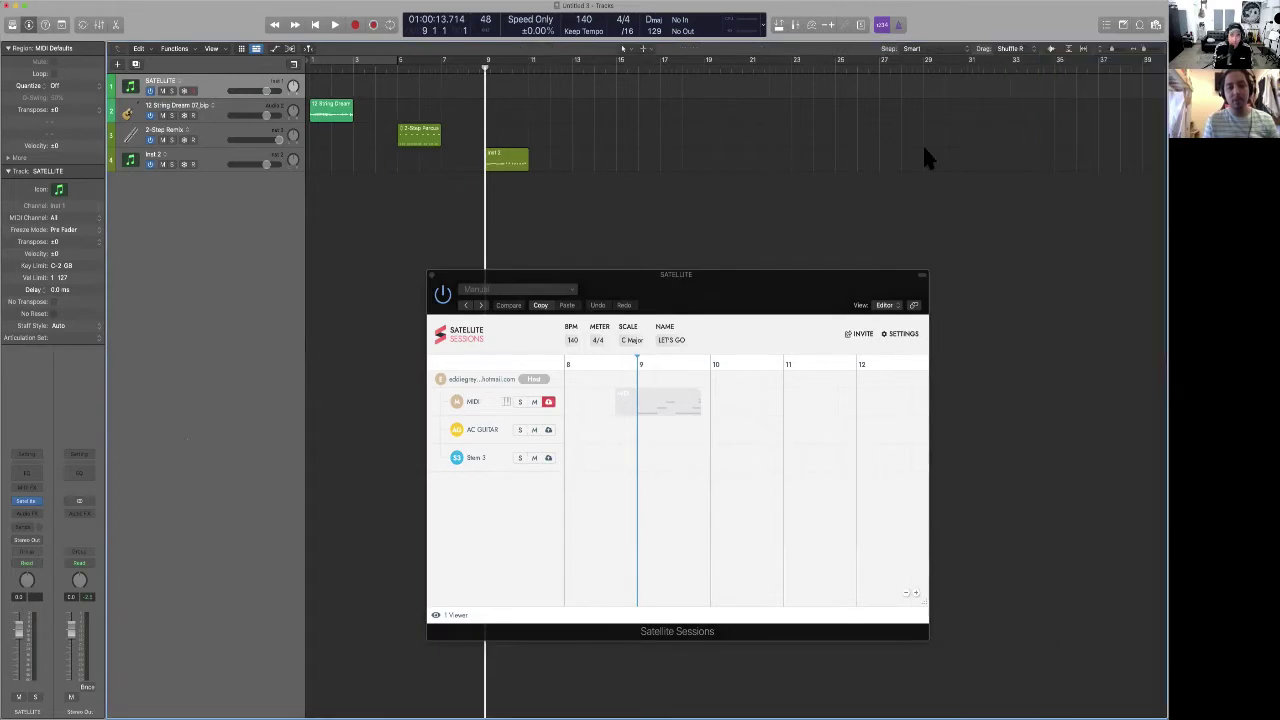
Open the Satellite Audio plugin on the 12 String Dream 07_bip track and place it beside Satellite Sessions showing bar 1
left_click(231, 110)
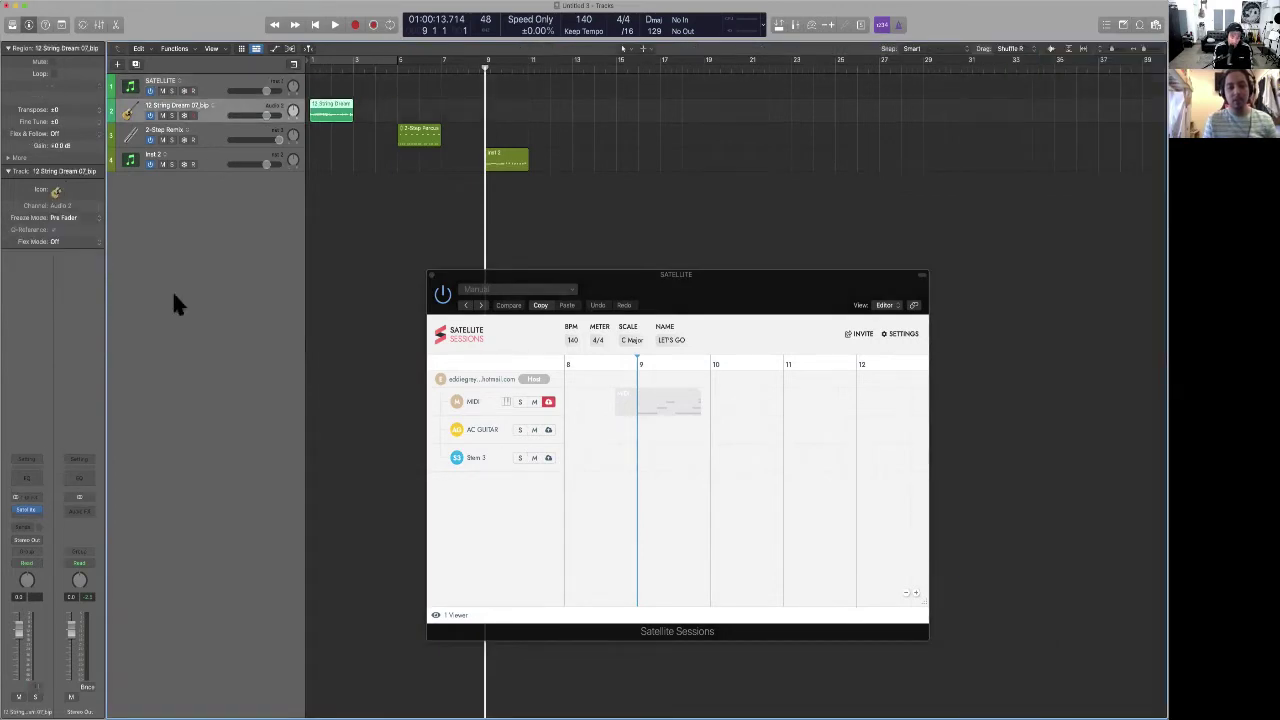
left_click(27, 510)
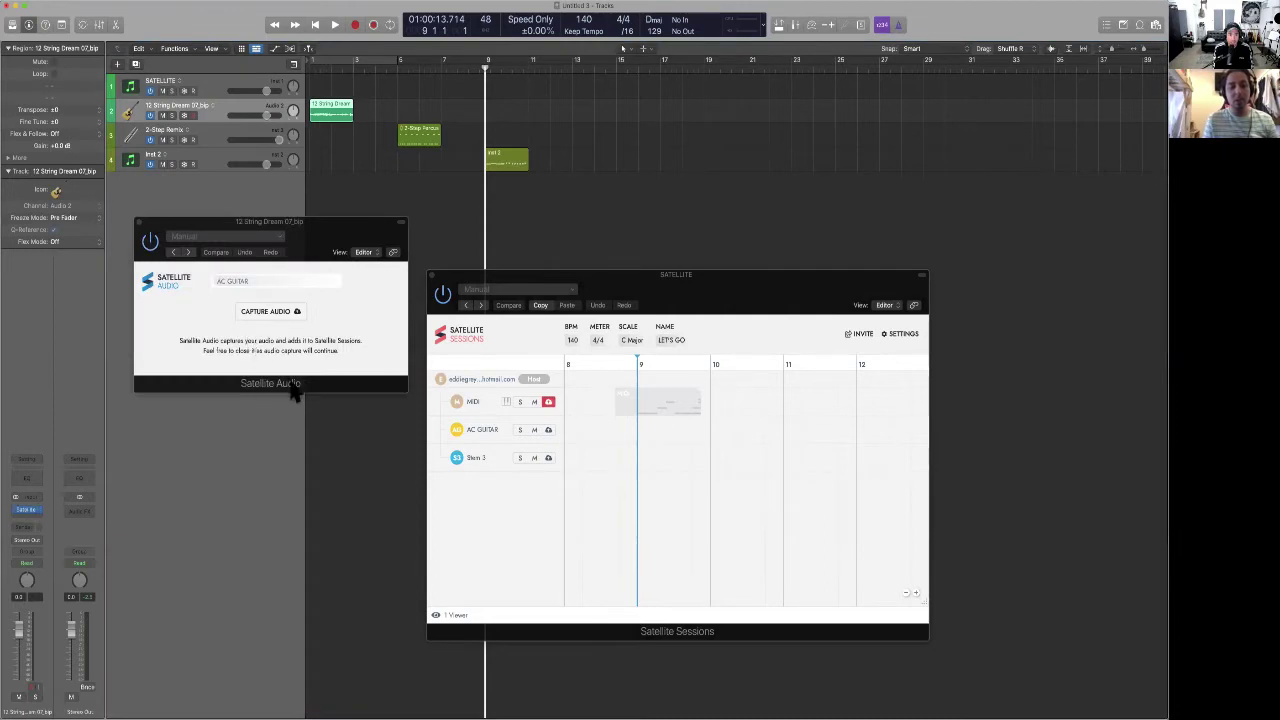
left_click_drag(314, 251, 319, 318)
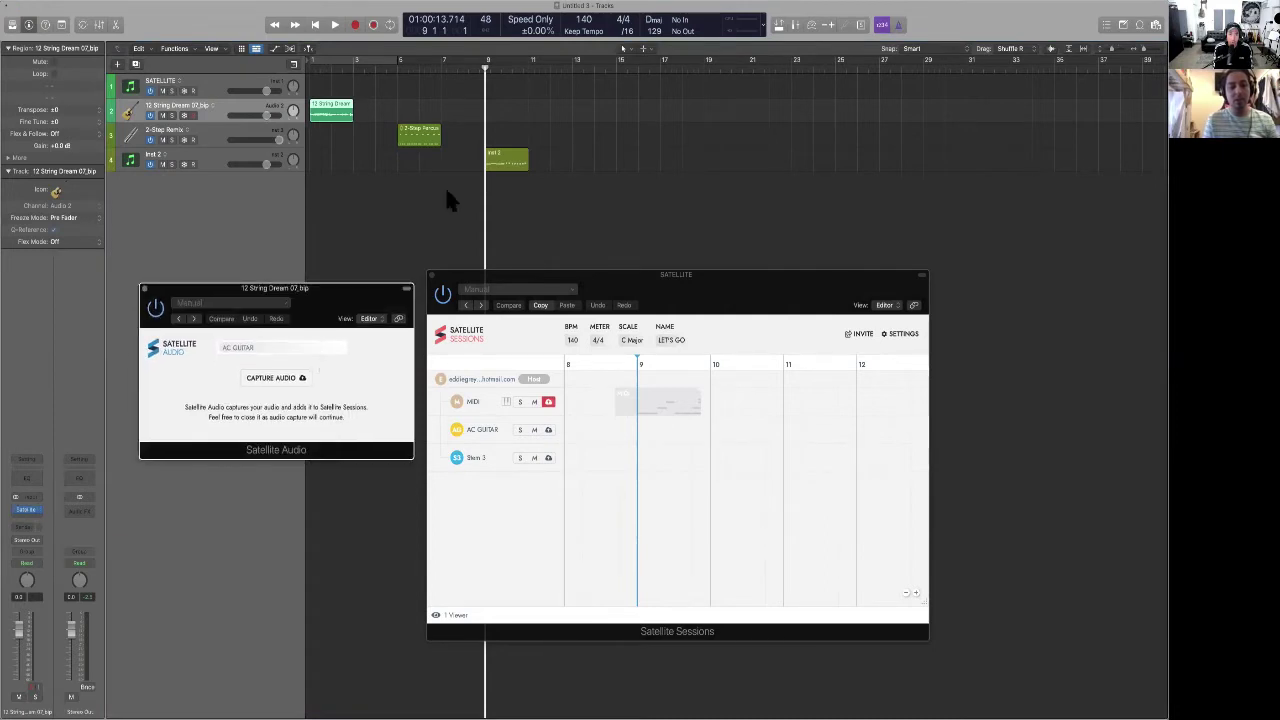
scroll(685, 452, "left", 5)
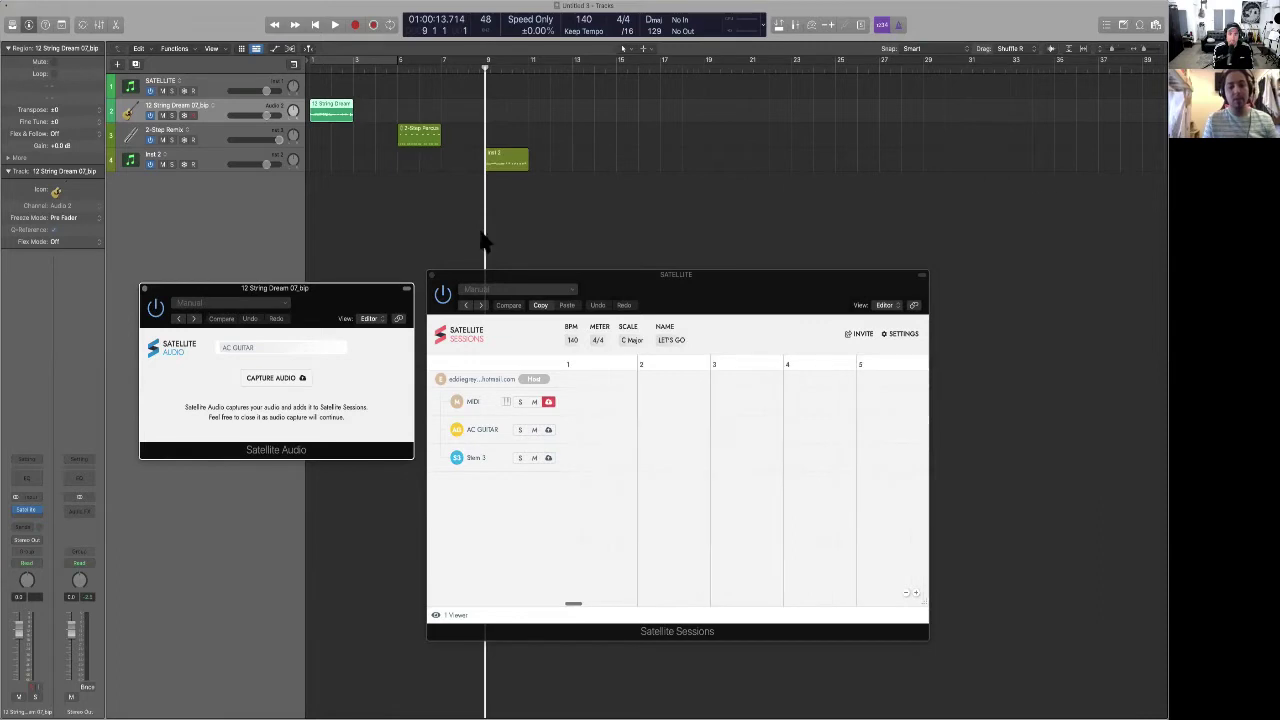
Capture the 12 String Dream 07_bip track's audio into the AC GUITAR stem, playing from bar 1 to just past bar 3
left_click(221, 106)
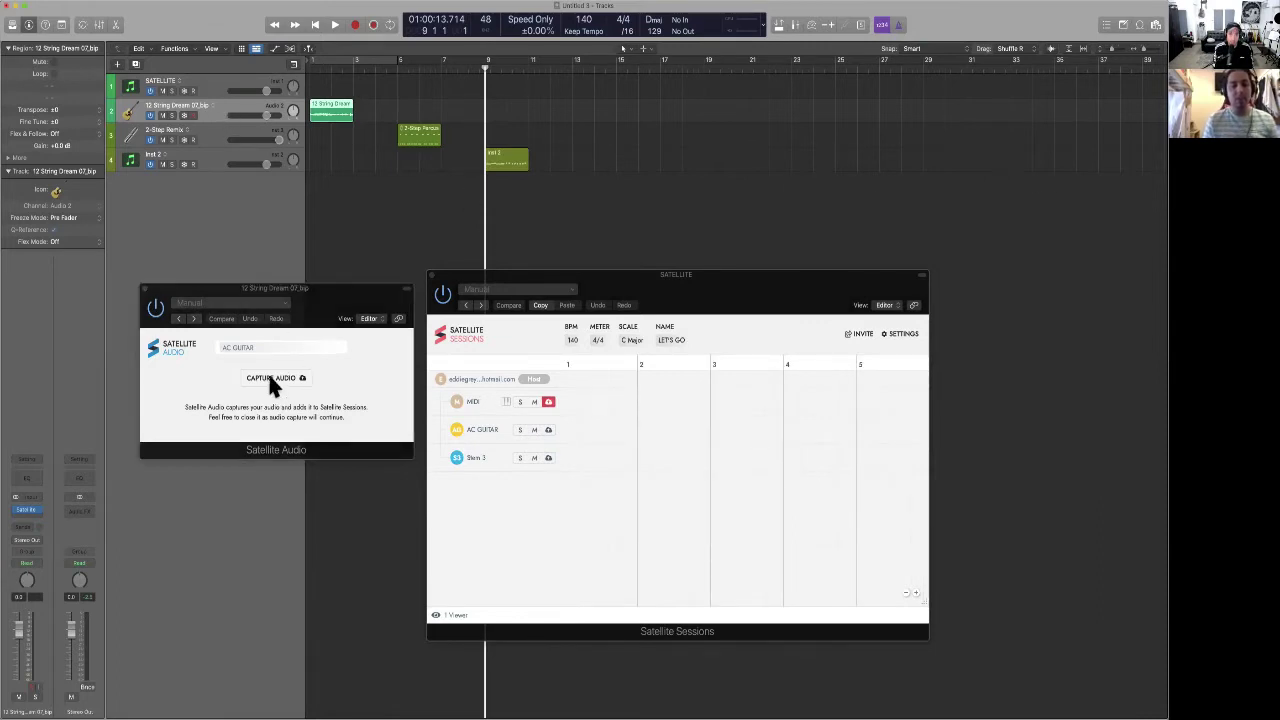
key("Return")
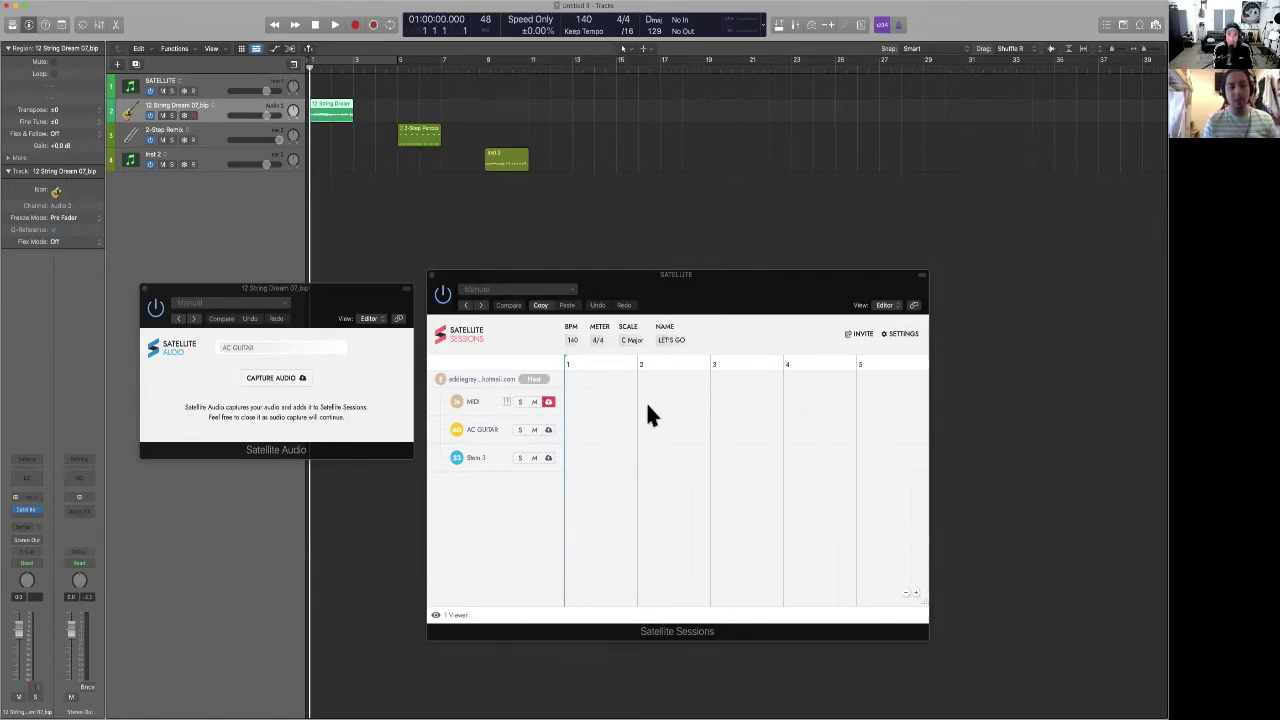
left_click(296, 380)
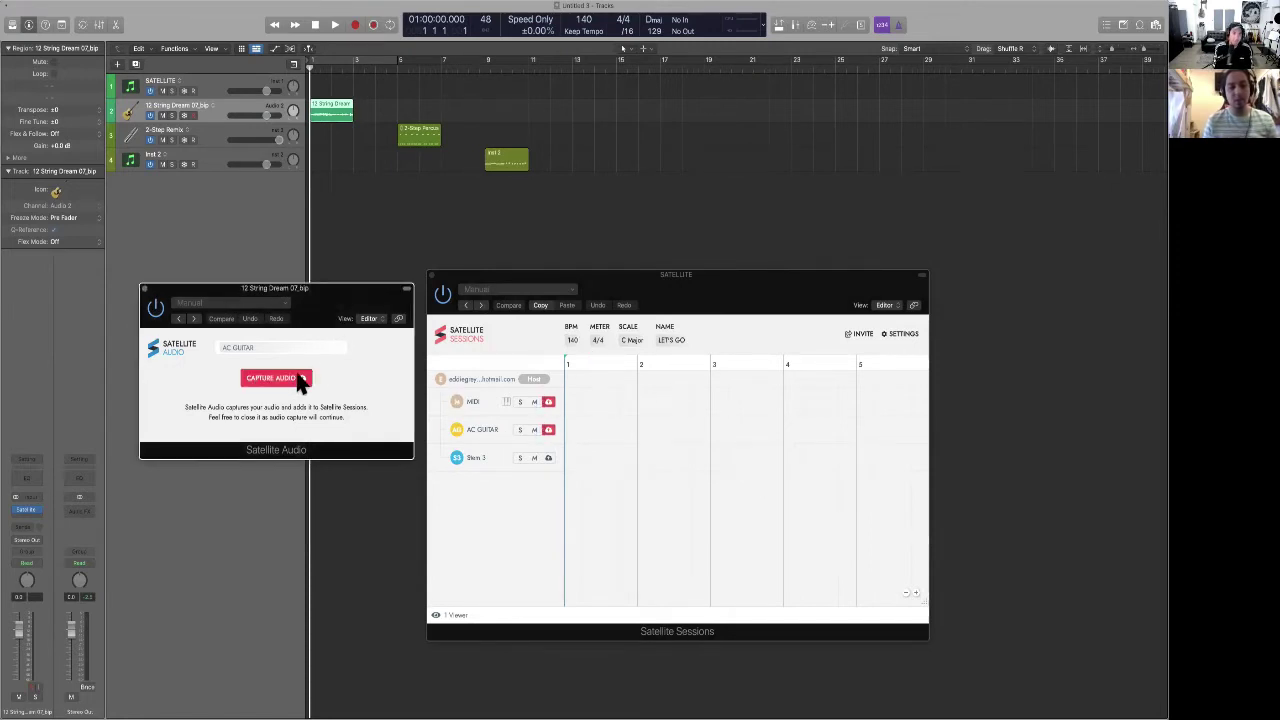
key("space")
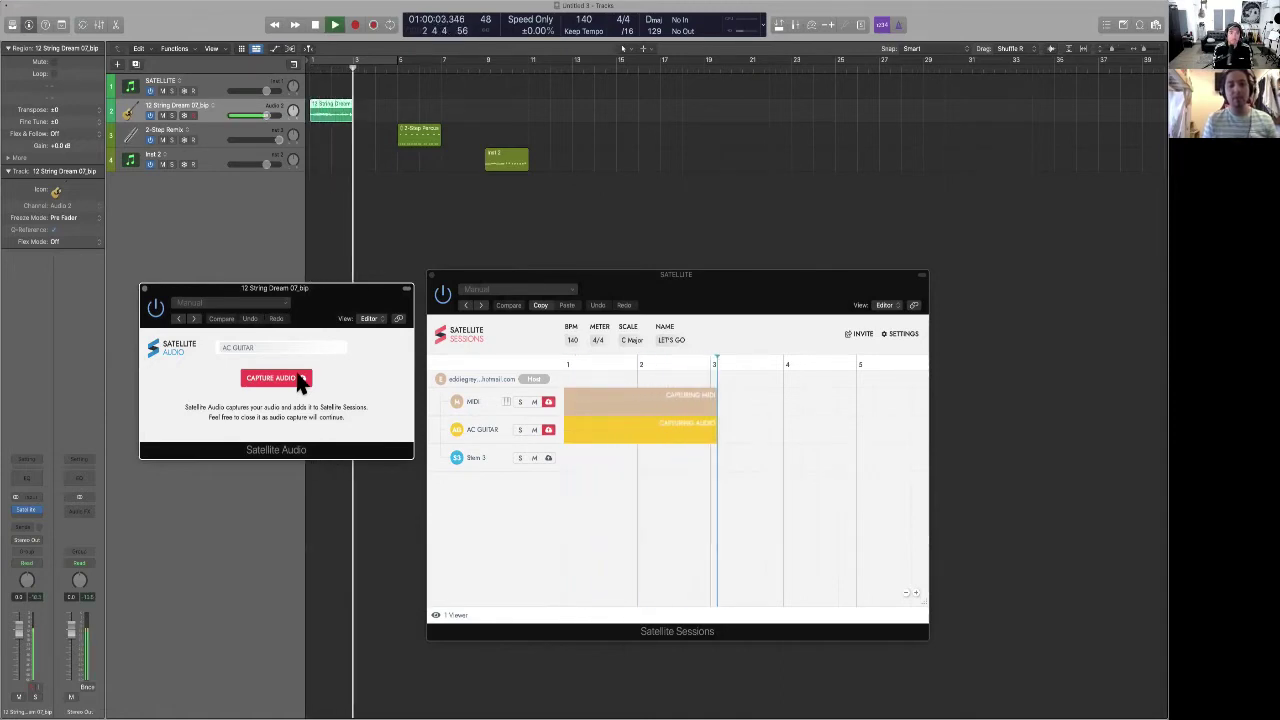
key("space")
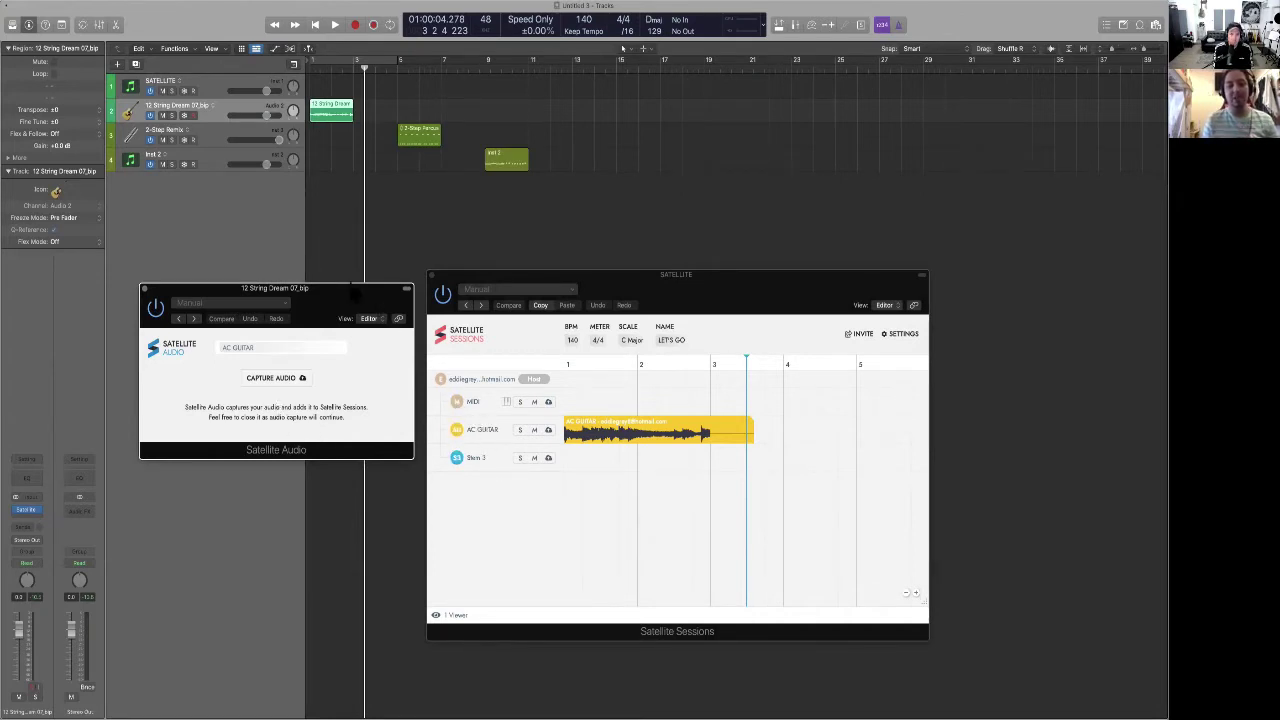
Shift both Satellite plugin windows slightly and trim the end of the captured AC GUITAR clip to bar 3
left_click_drag(356, 293, 331, 278)
left_click_drag(492, 280, 472, 283)
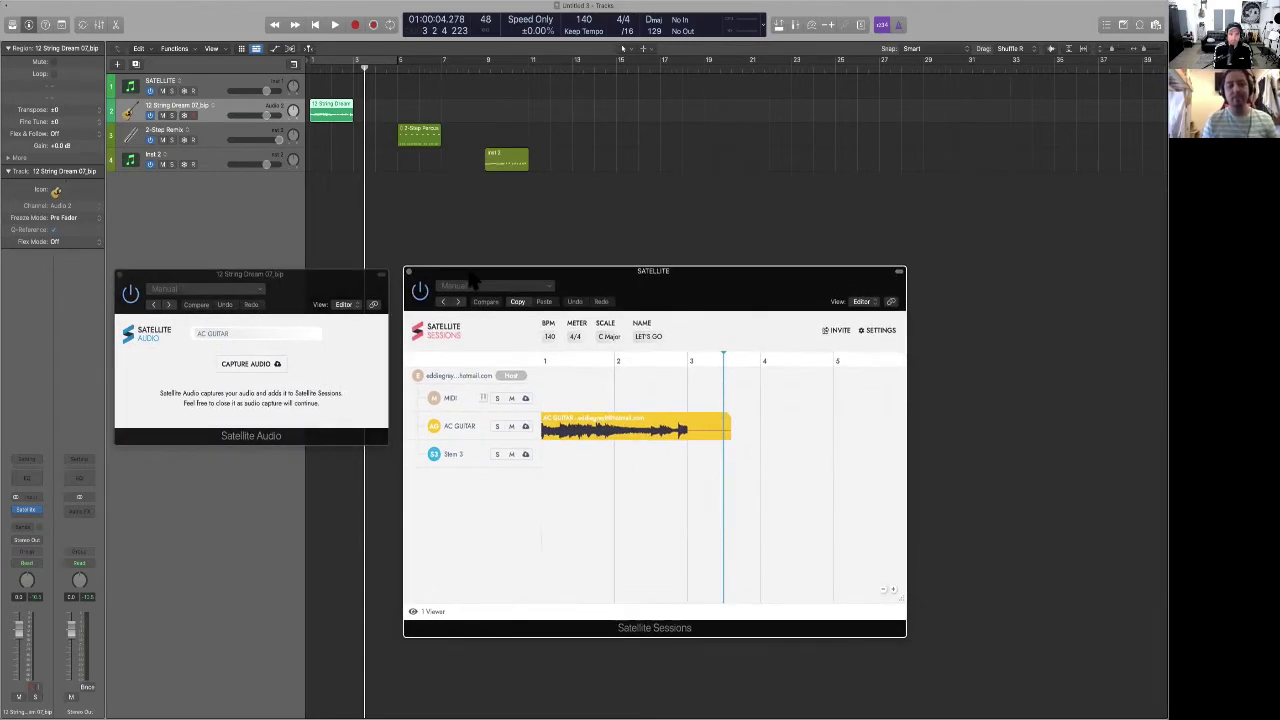
left_click(687, 438)
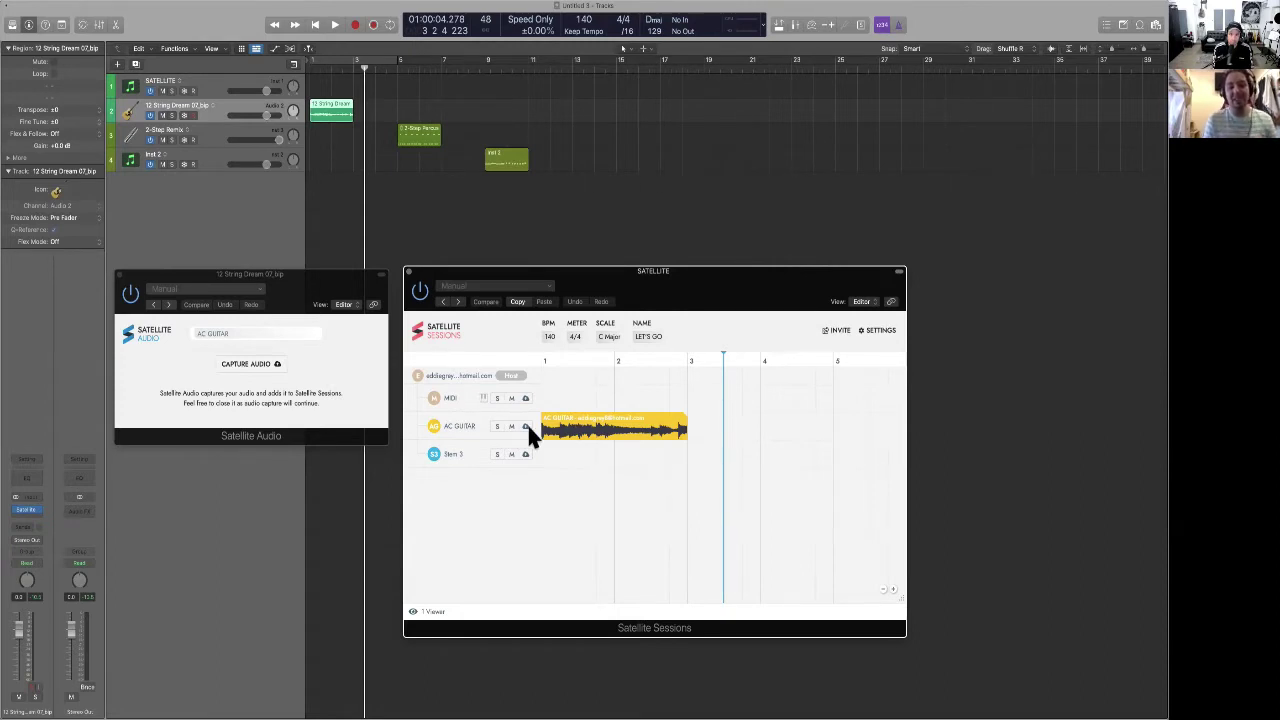
Close the Satellite Audio and Satellite Sessions windows and select the 2-Step Remix track
left_click(119, 274)
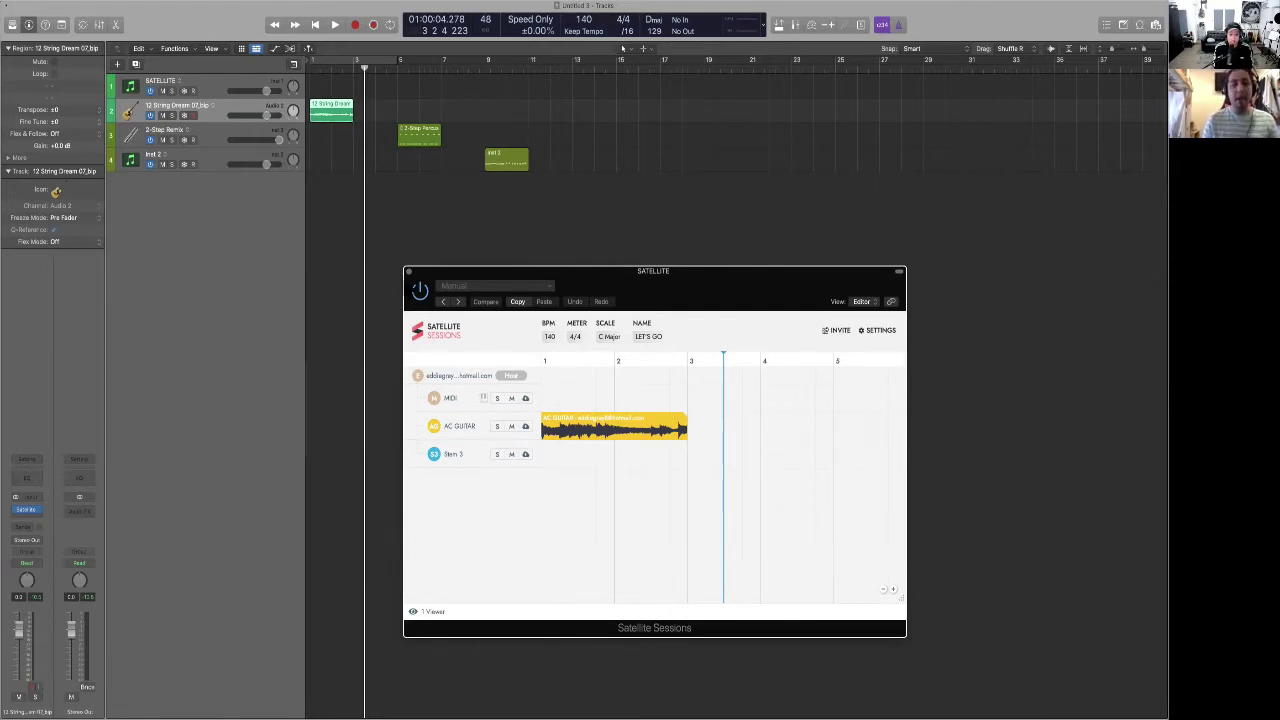
left_click(407, 270)
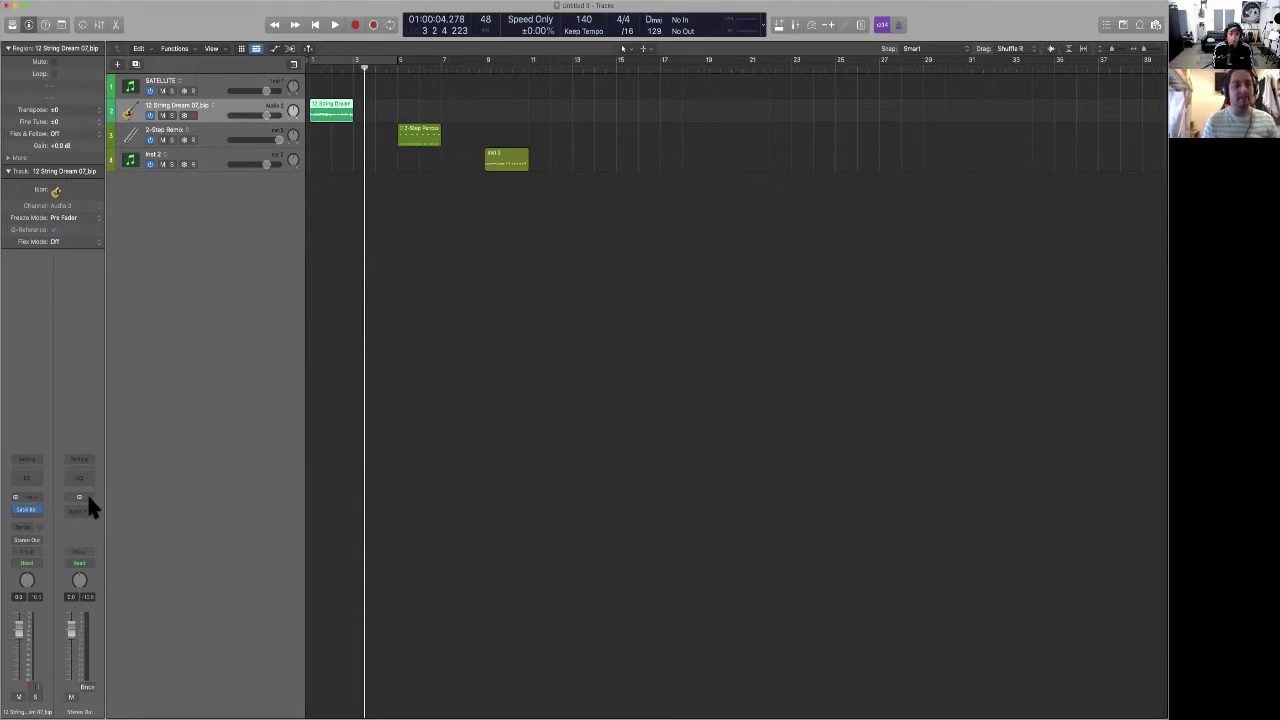
left_click(210, 131)
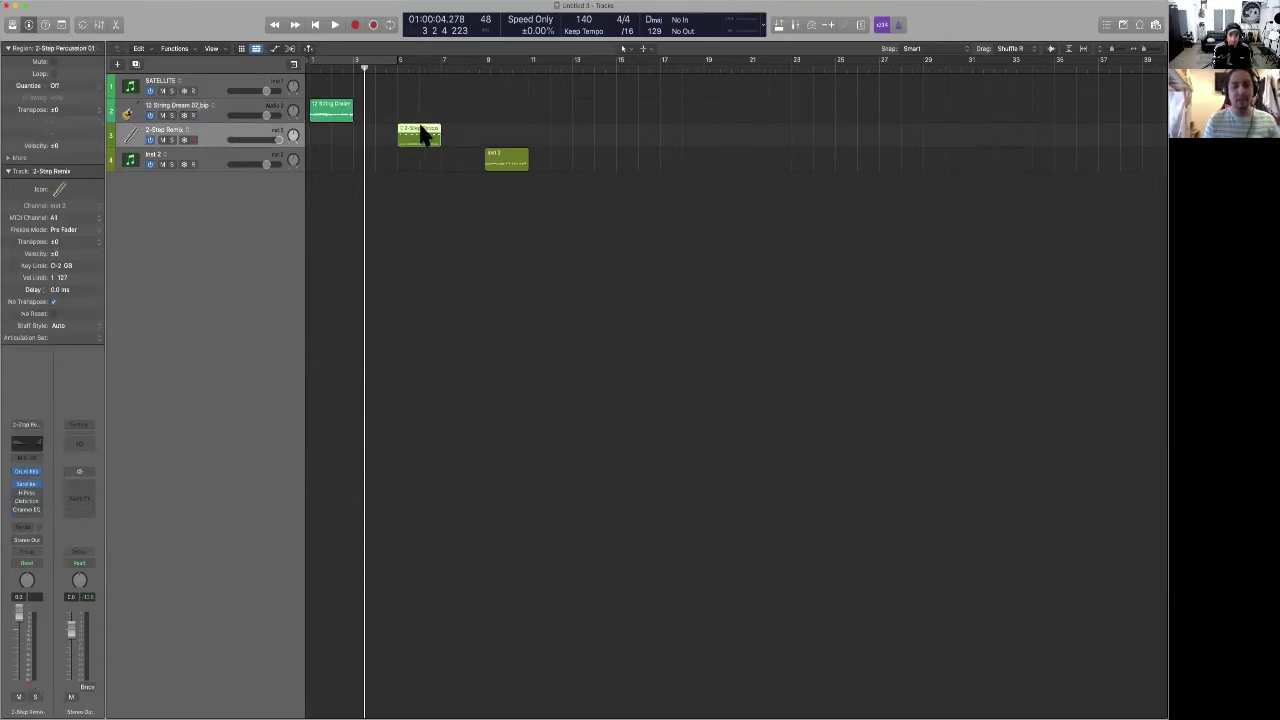
key("o")
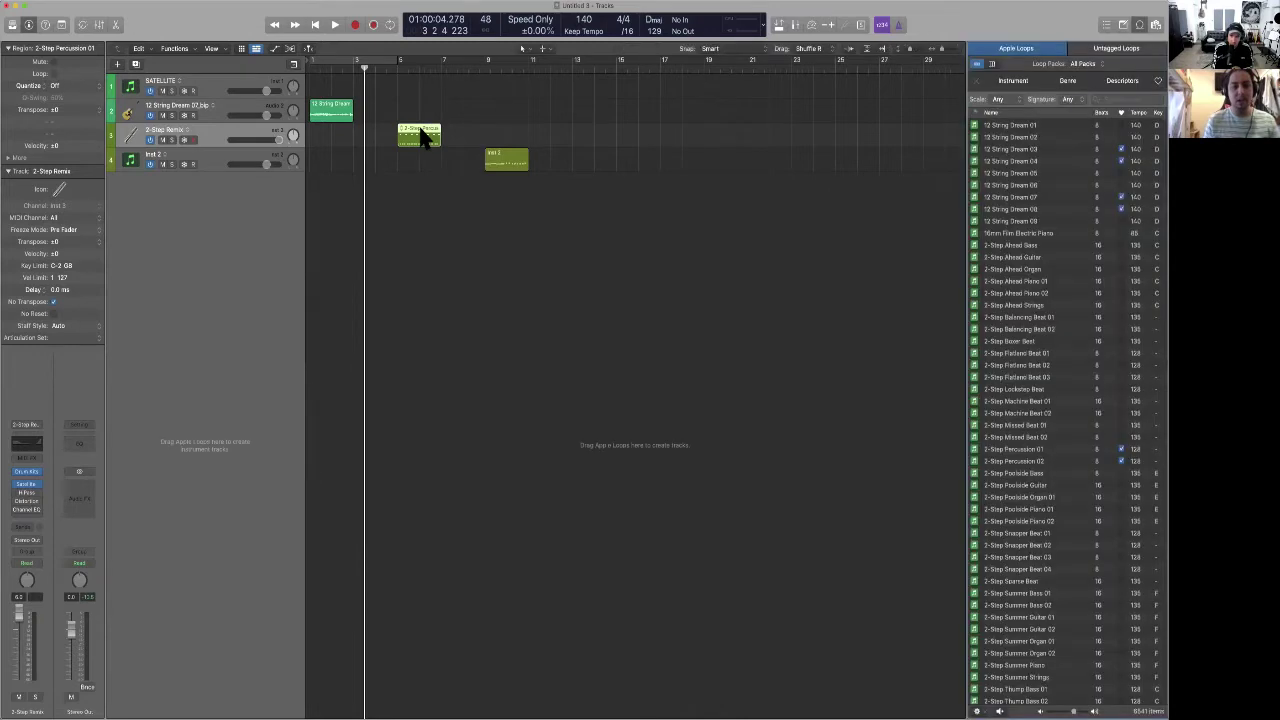
key("o")
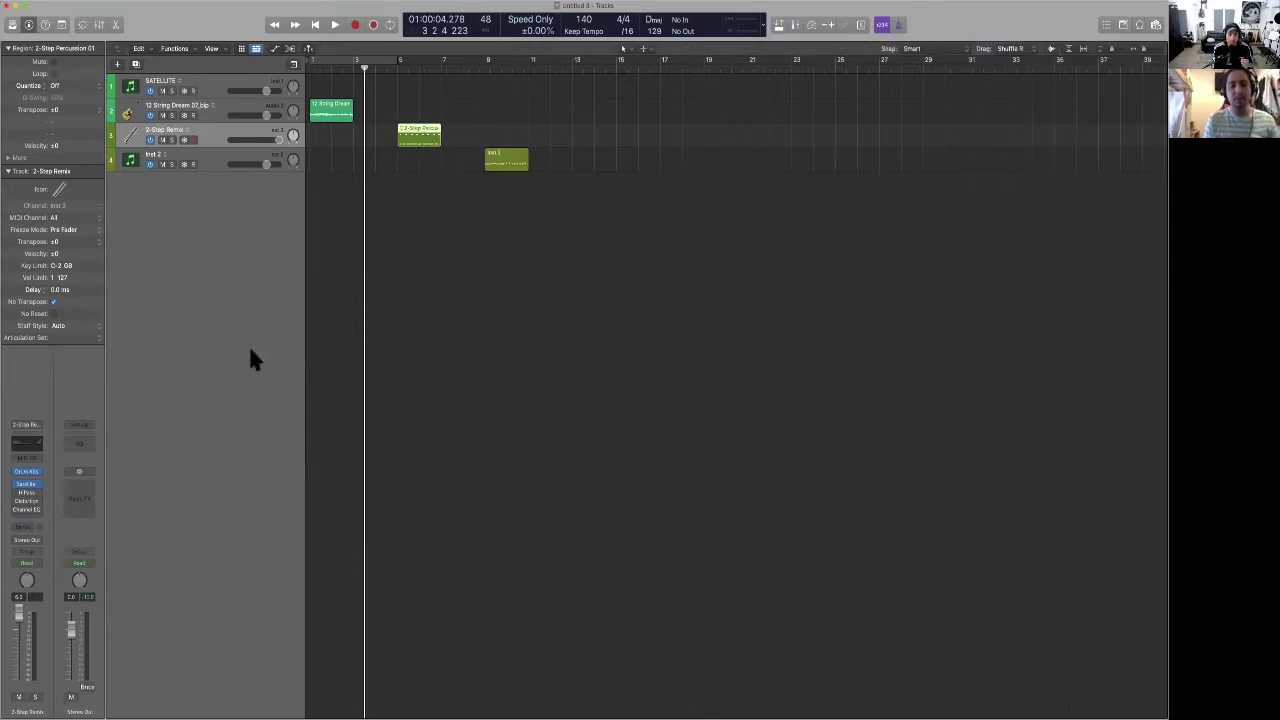
left_click(36, 478)
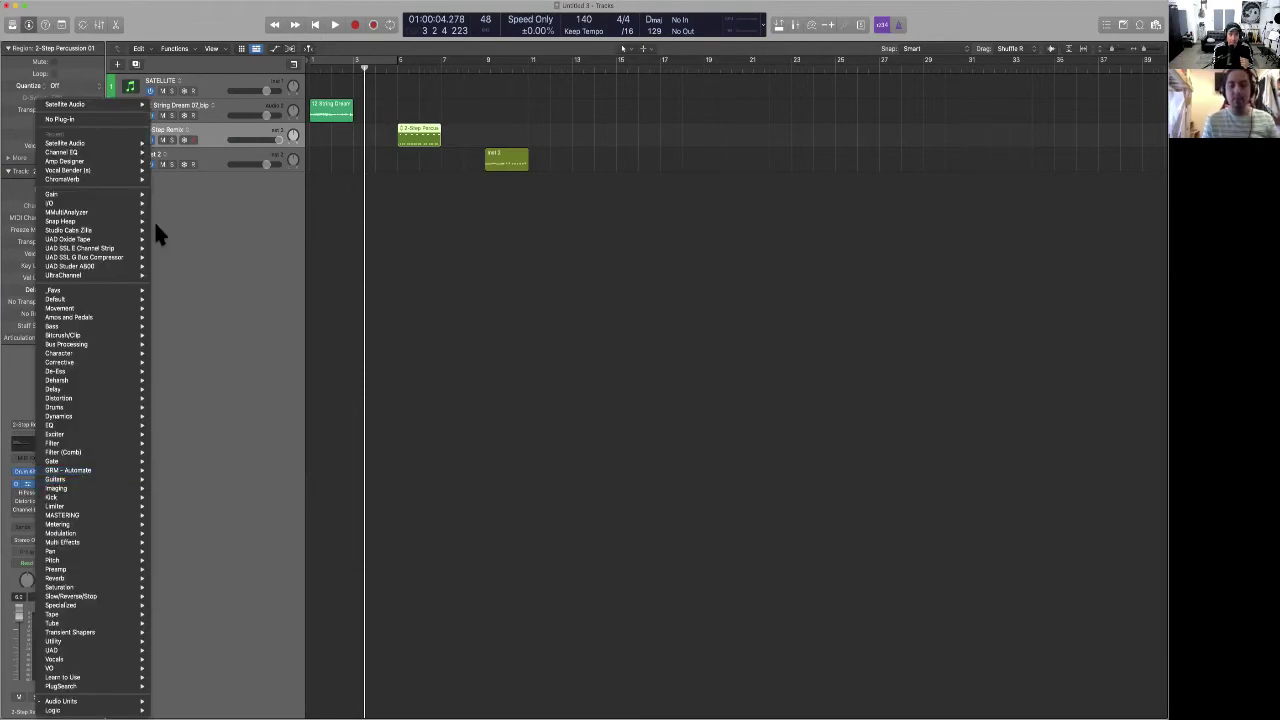
mouse_move(145, 107)
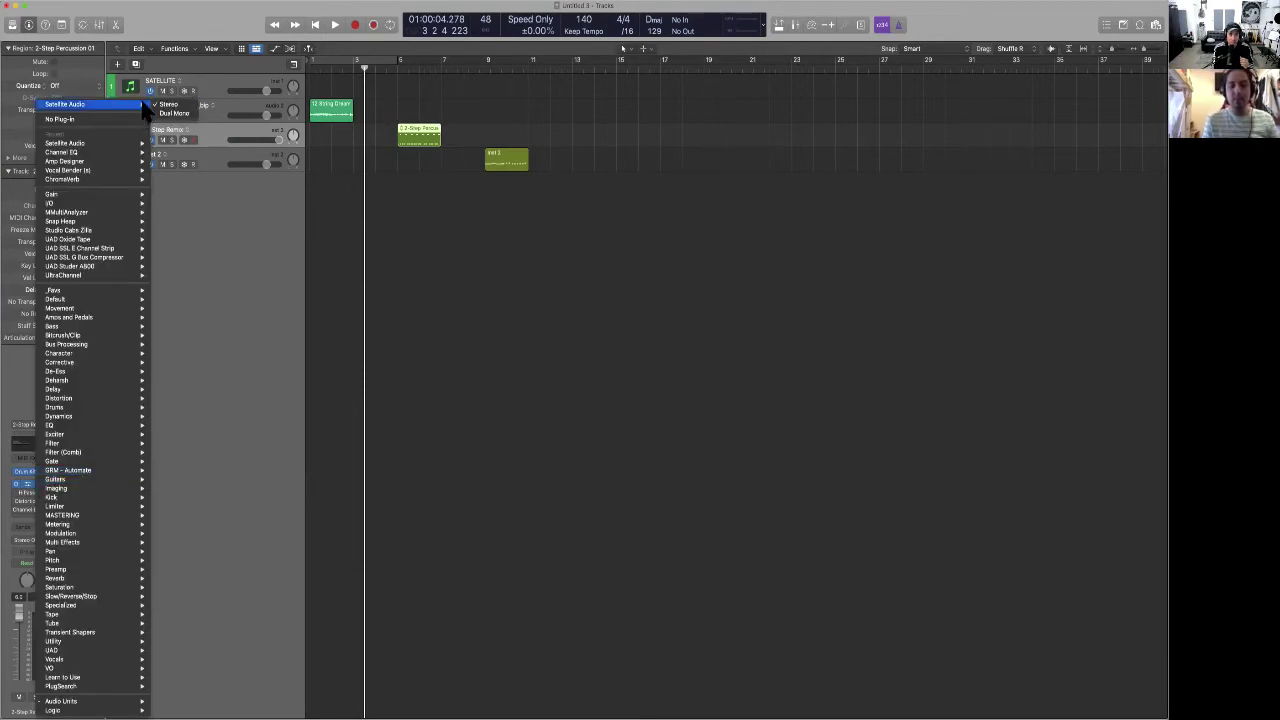
left_click(265, 338)
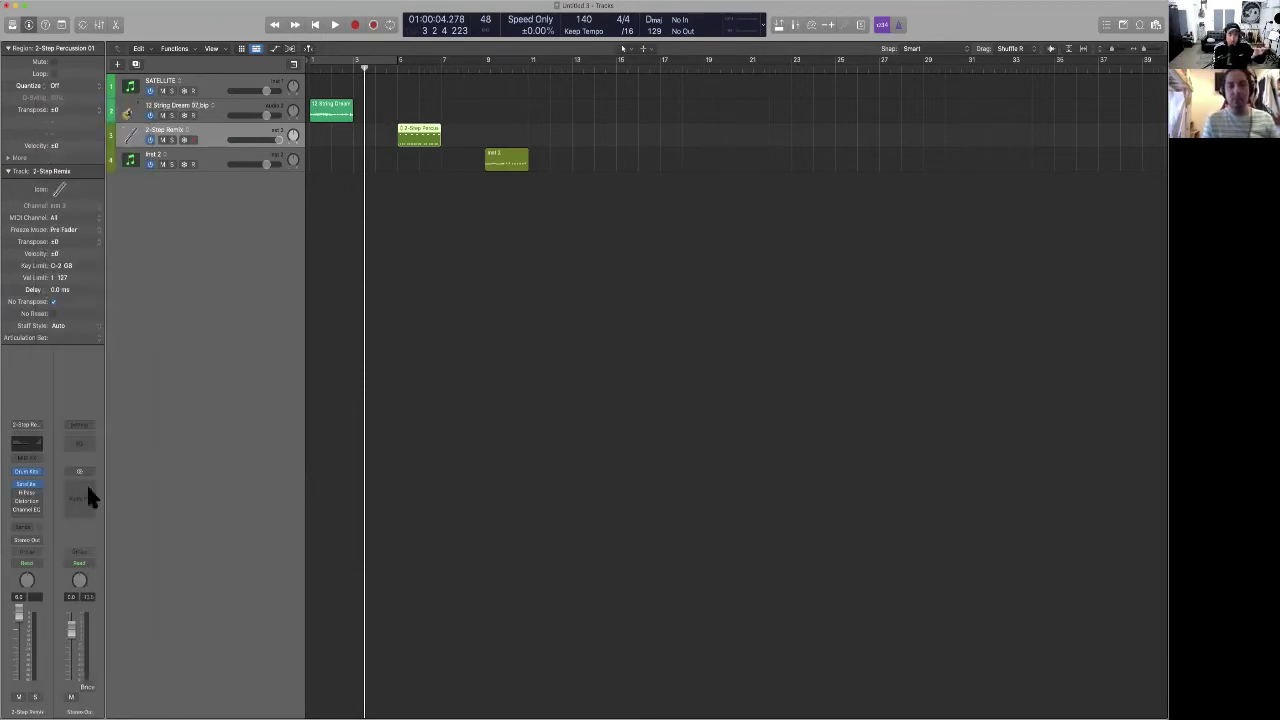
Name the stem PERC in the 2-Step Remix track's Satellite Audio plugin and close the plugin window
left_click(27, 485)
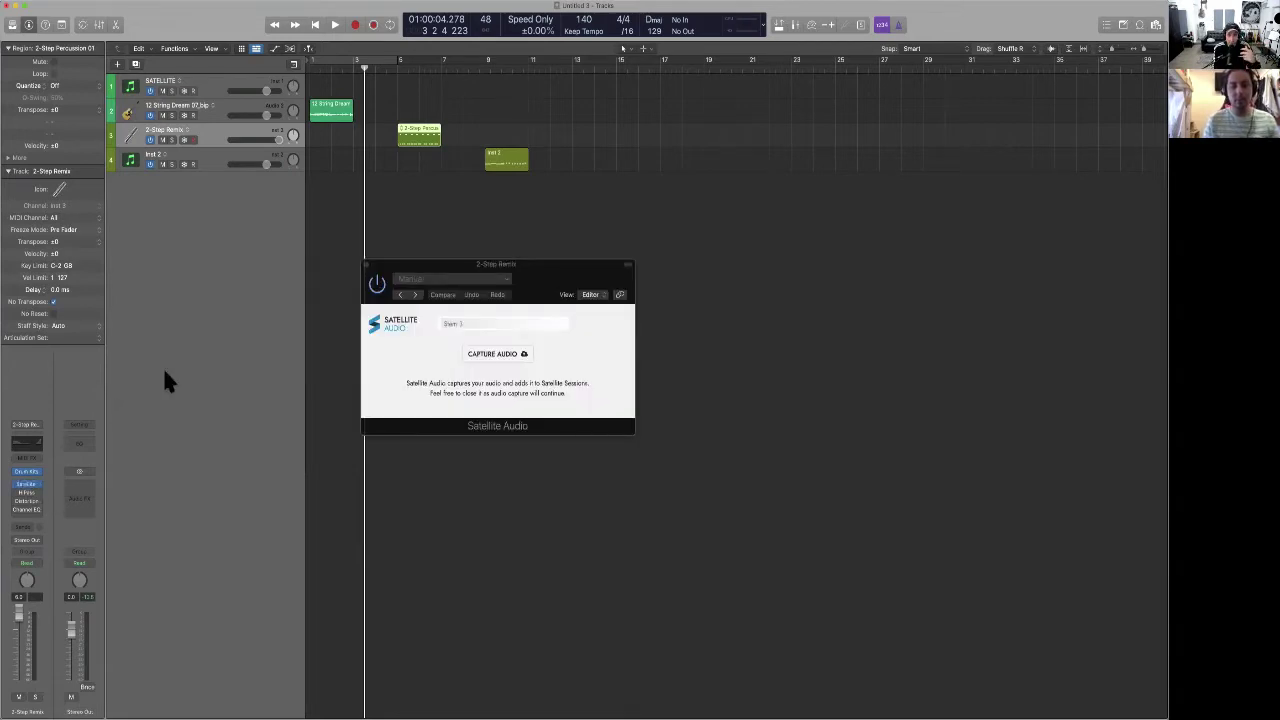
left_click(473, 320)
type("PERC")
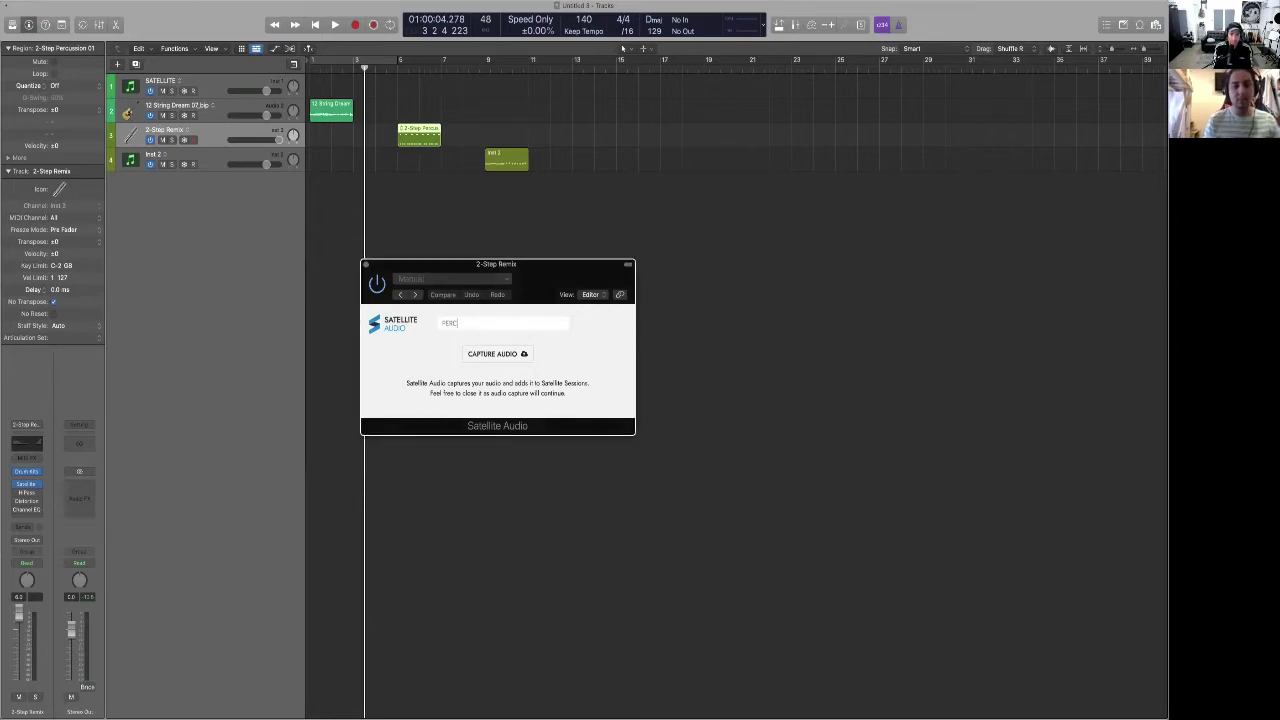
key("Return")
left_click(365, 264)
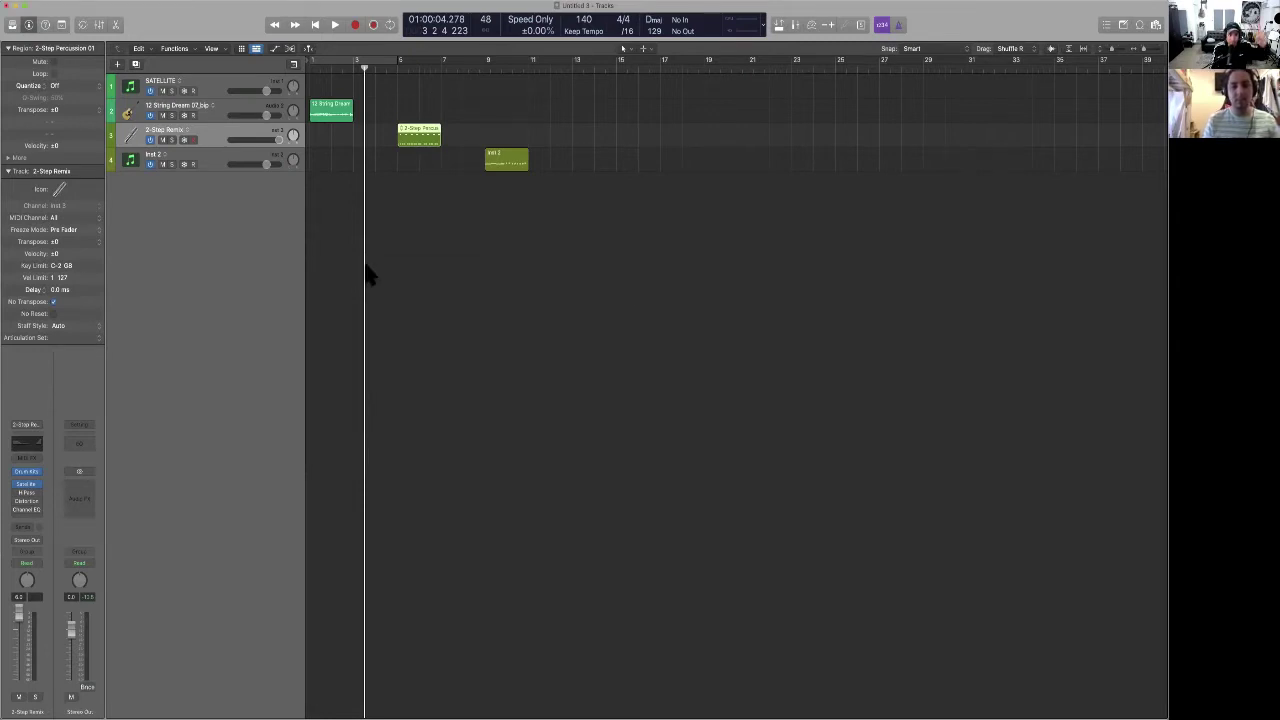
Open the Satellite Sessions plugin on the SATELLITE track and move the playhead to bar 5
key("Up")
key("Up")
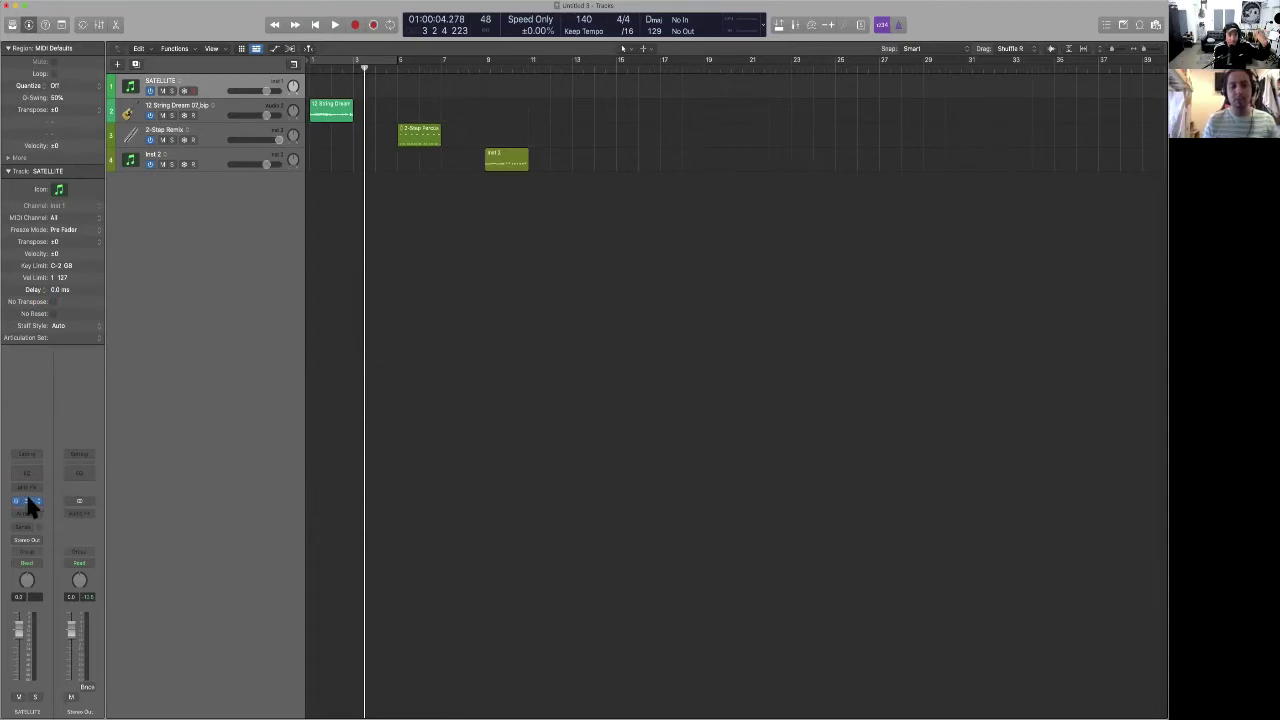
left_click(28, 500)
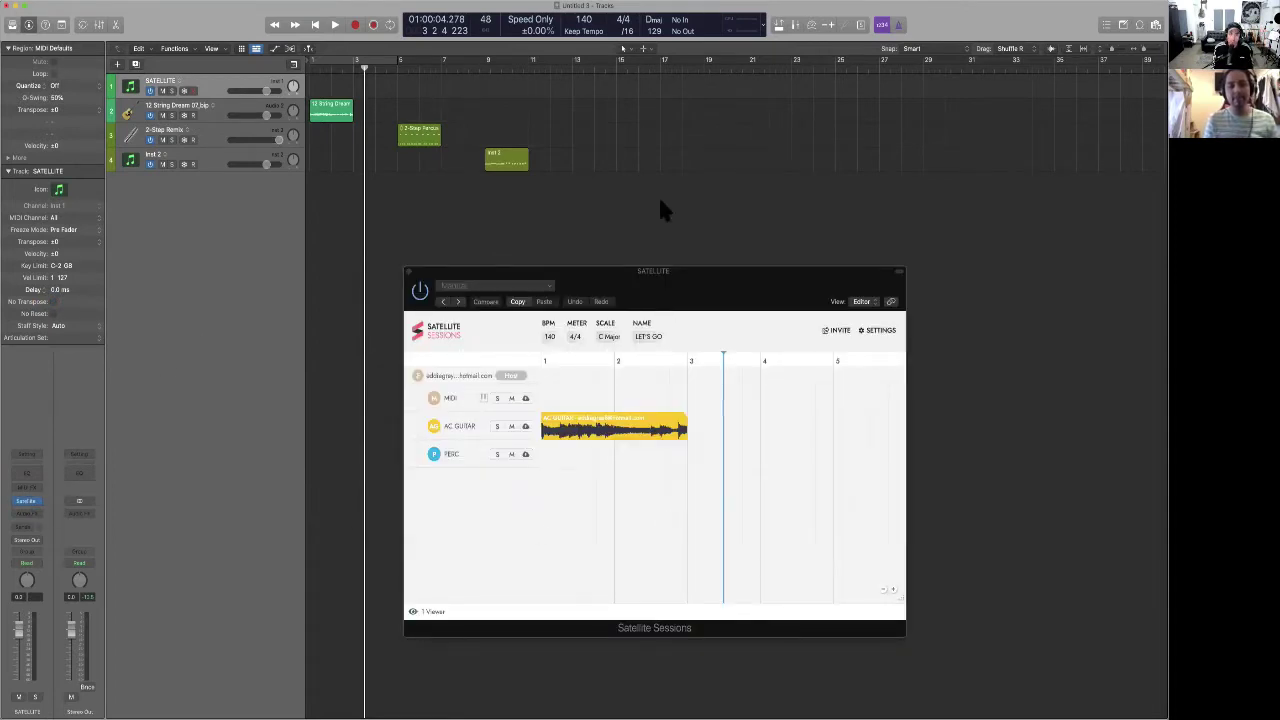
key("space")
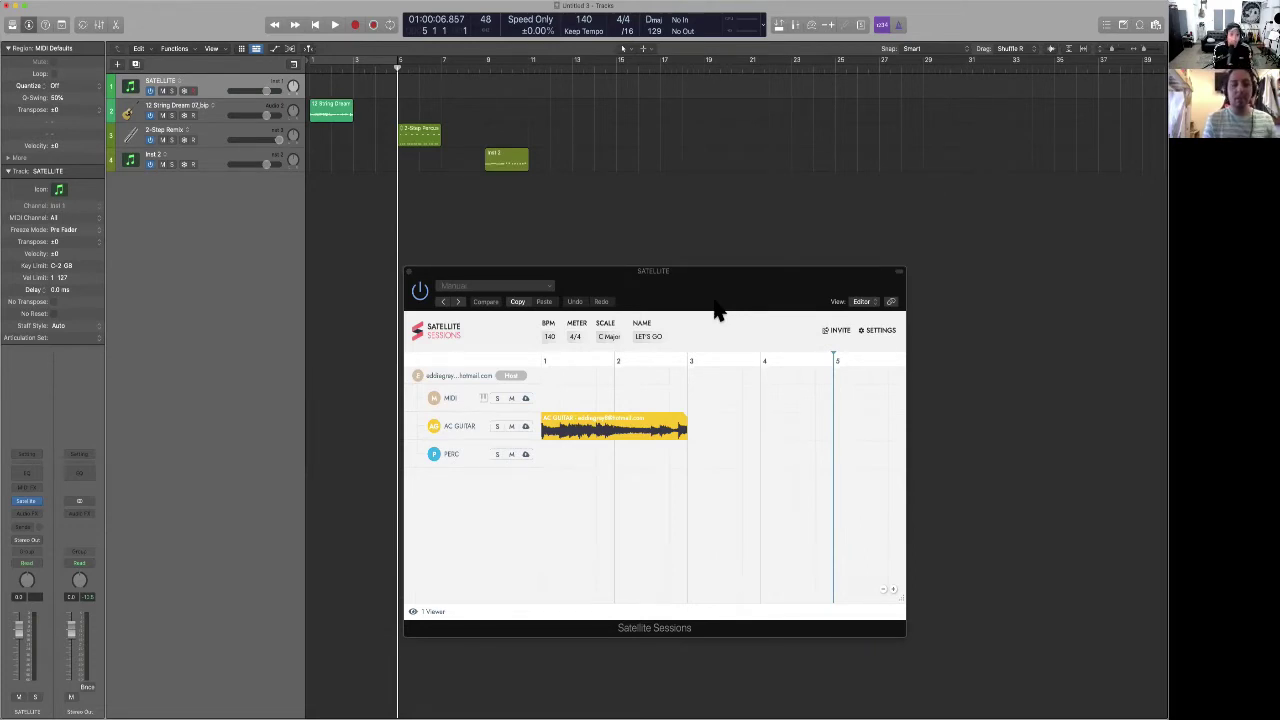
Open the Satellite Audio plugin on the 2-Step Remix track and place its window beside Satellite Sessions
left_click(222, 131)
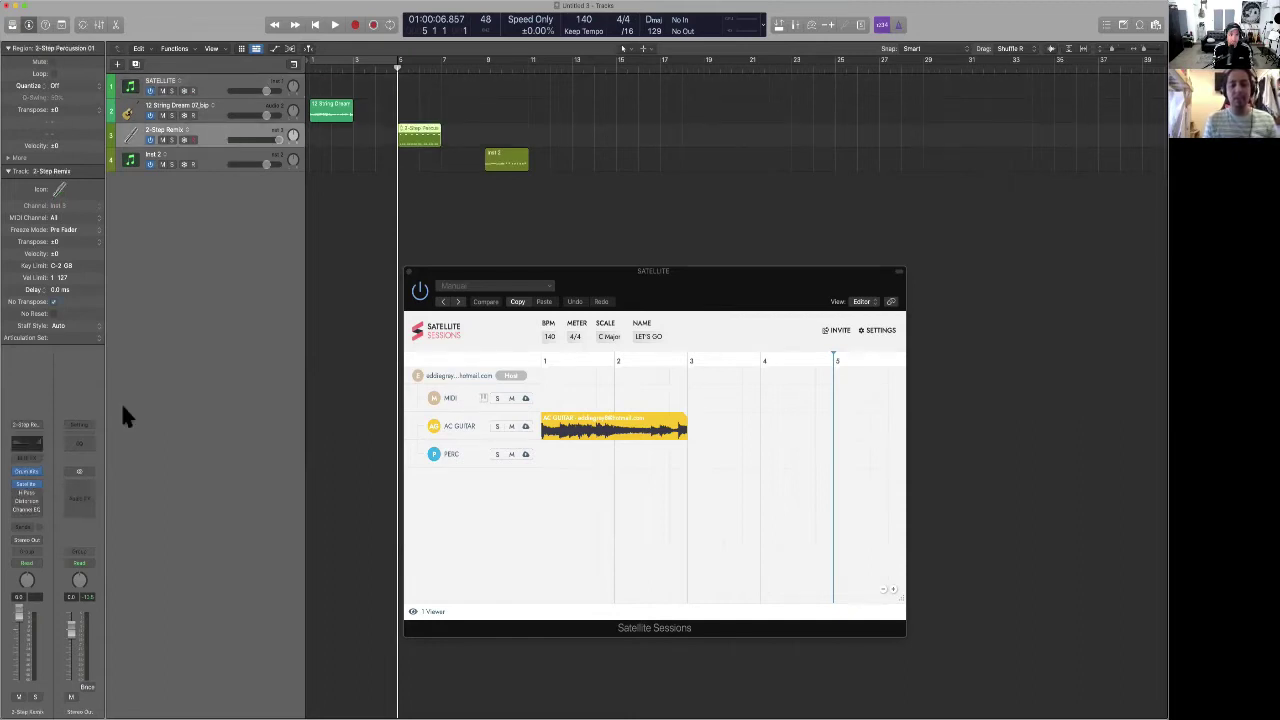
left_click(26, 484)
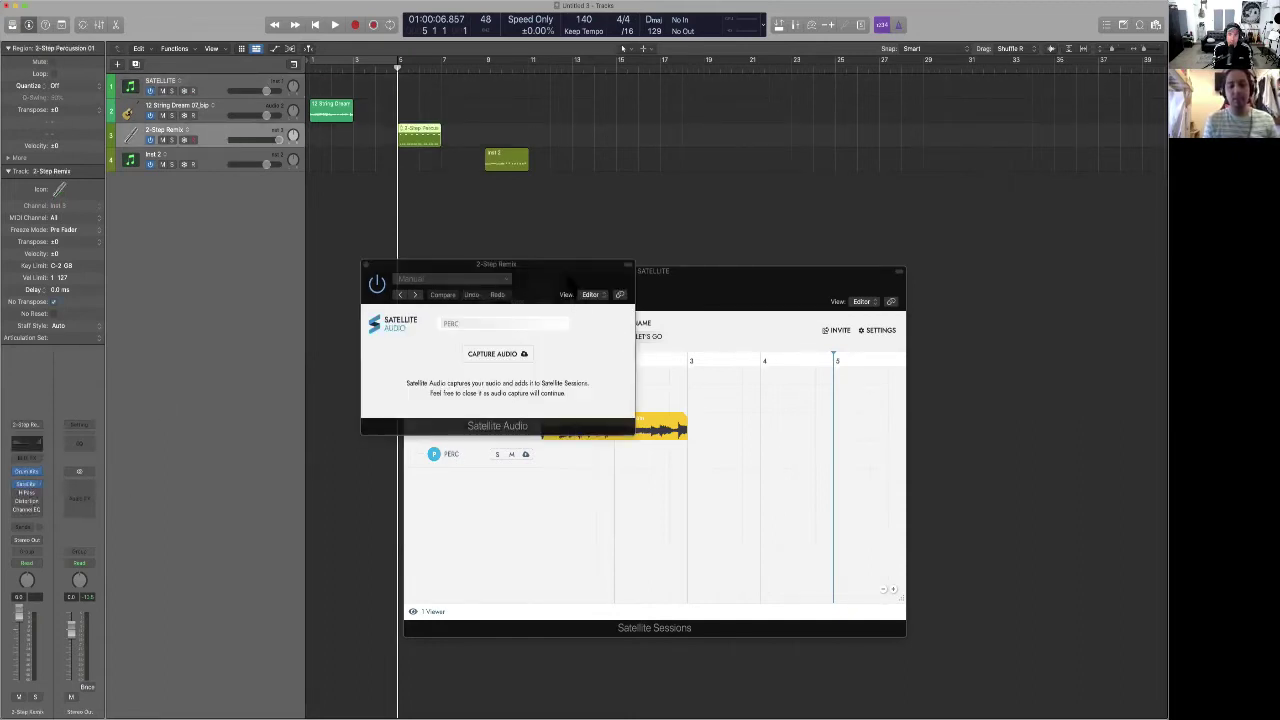
left_click_drag(468, 312, 217, 392)
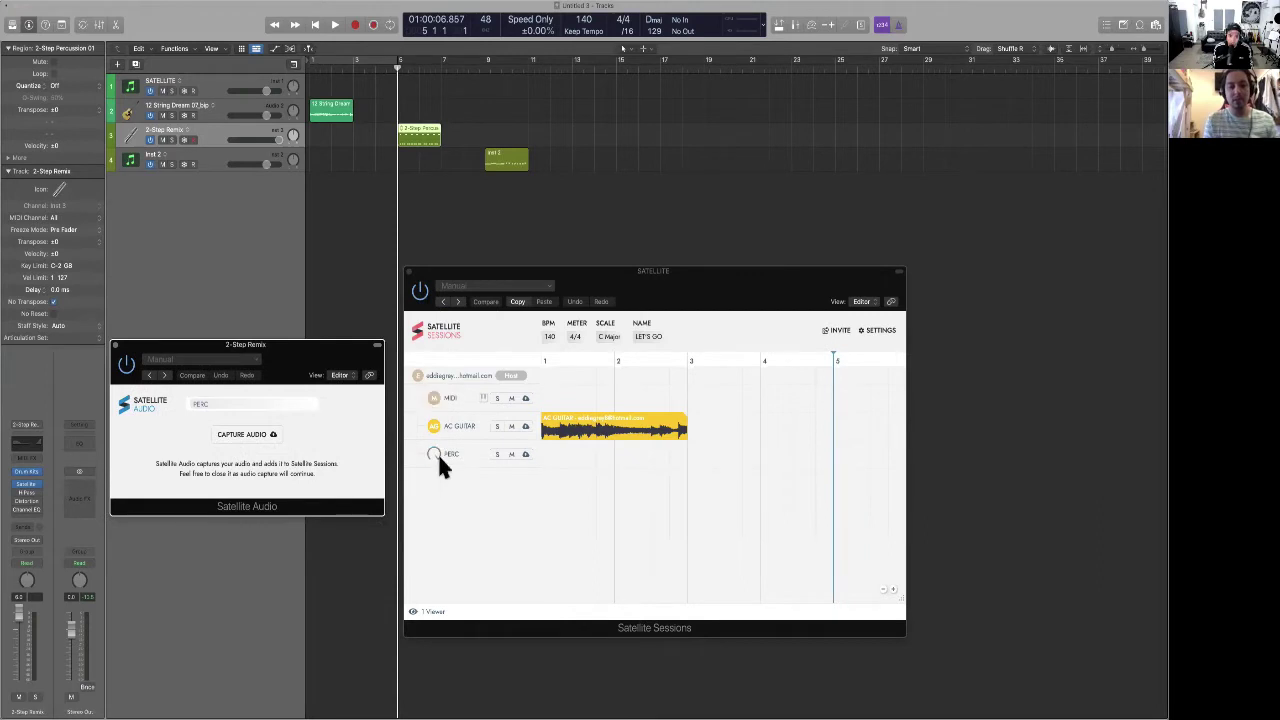
Capture the 2-Step Remix track's audio into the PERC stem, playing from bar 5 to just past bar 7
left_click(246, 436)
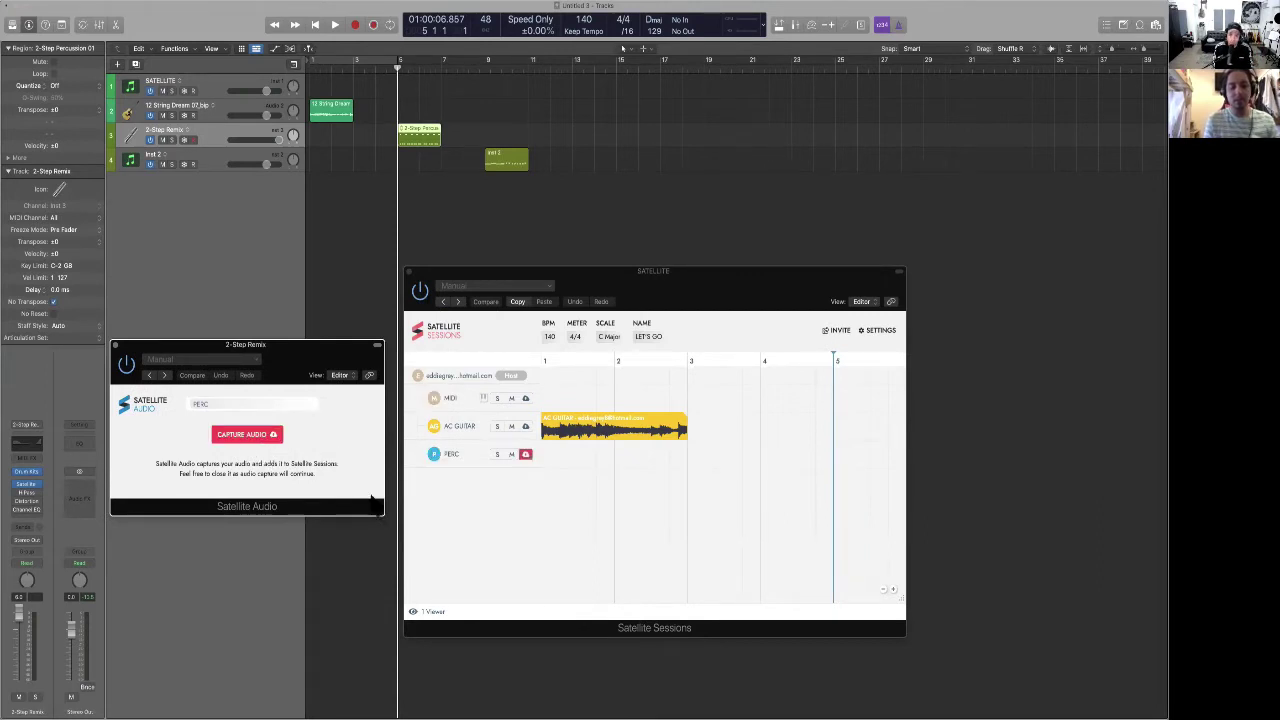
key("space")
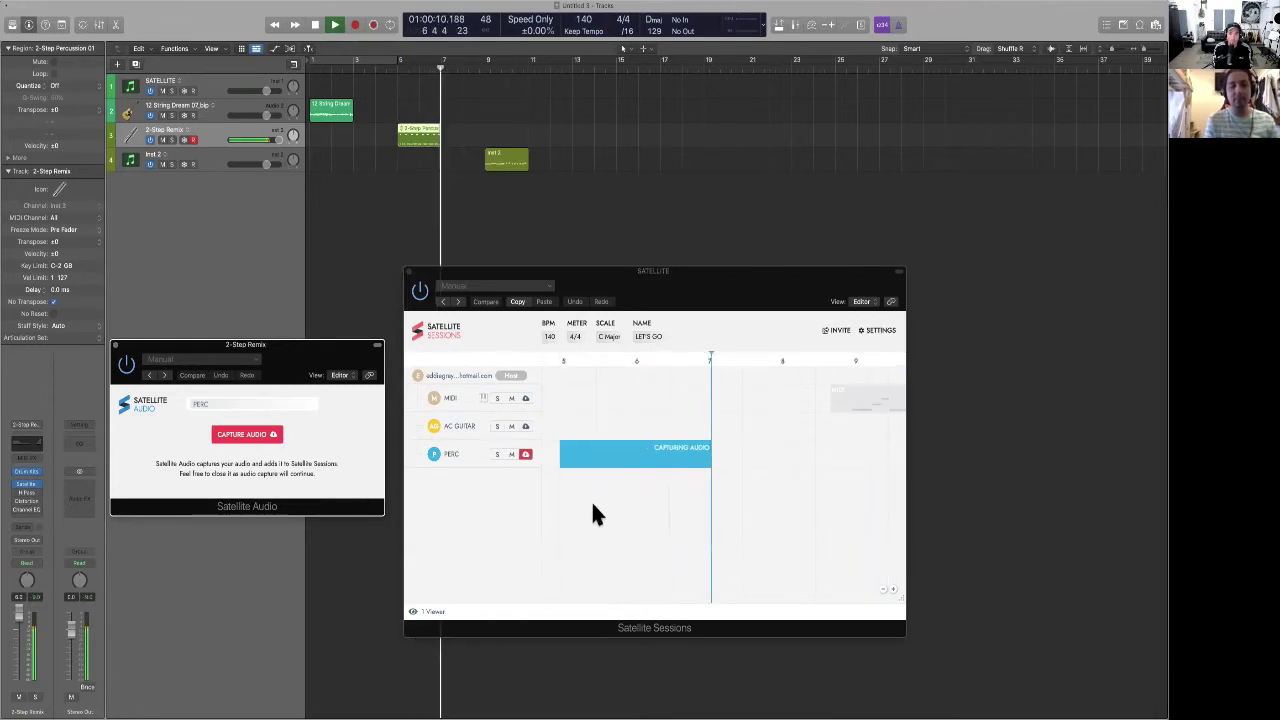
key("space")
scroll(592, 504, "left", 2)
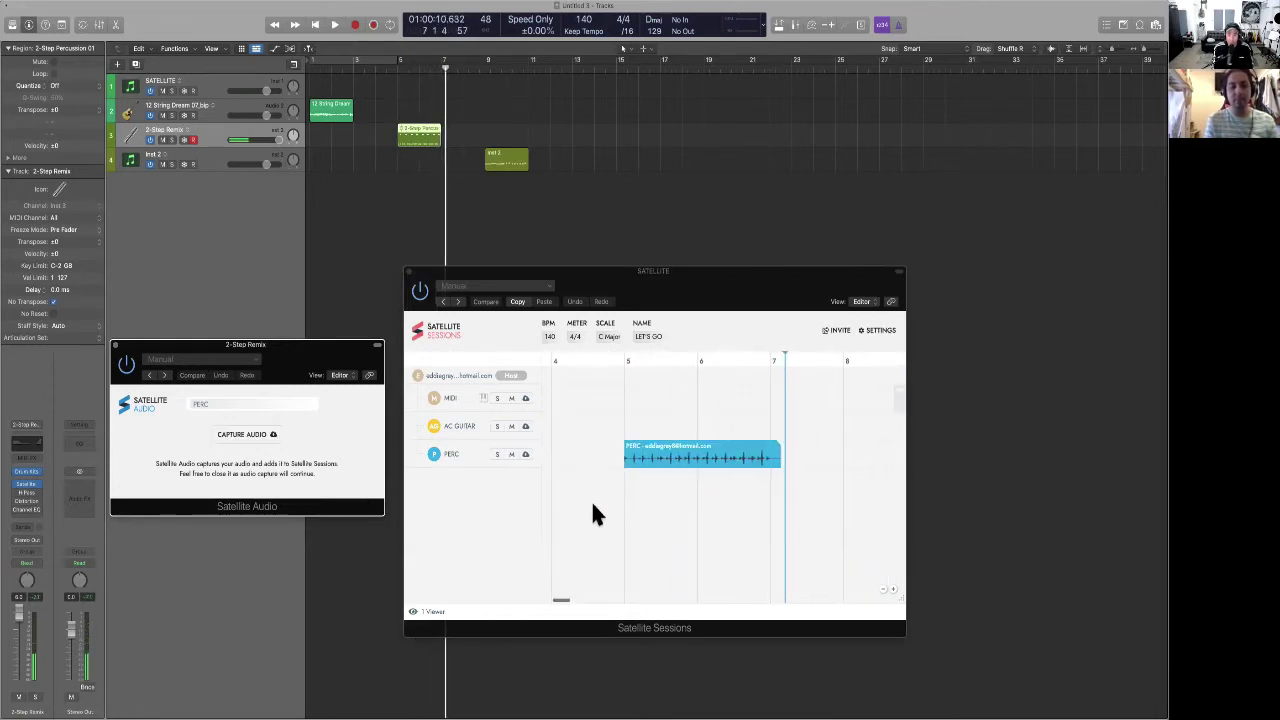
Trim the end of the captured PERC clip to bar 7 and close both Satellite plugin windows
scroll(592, 504, "right", 1)
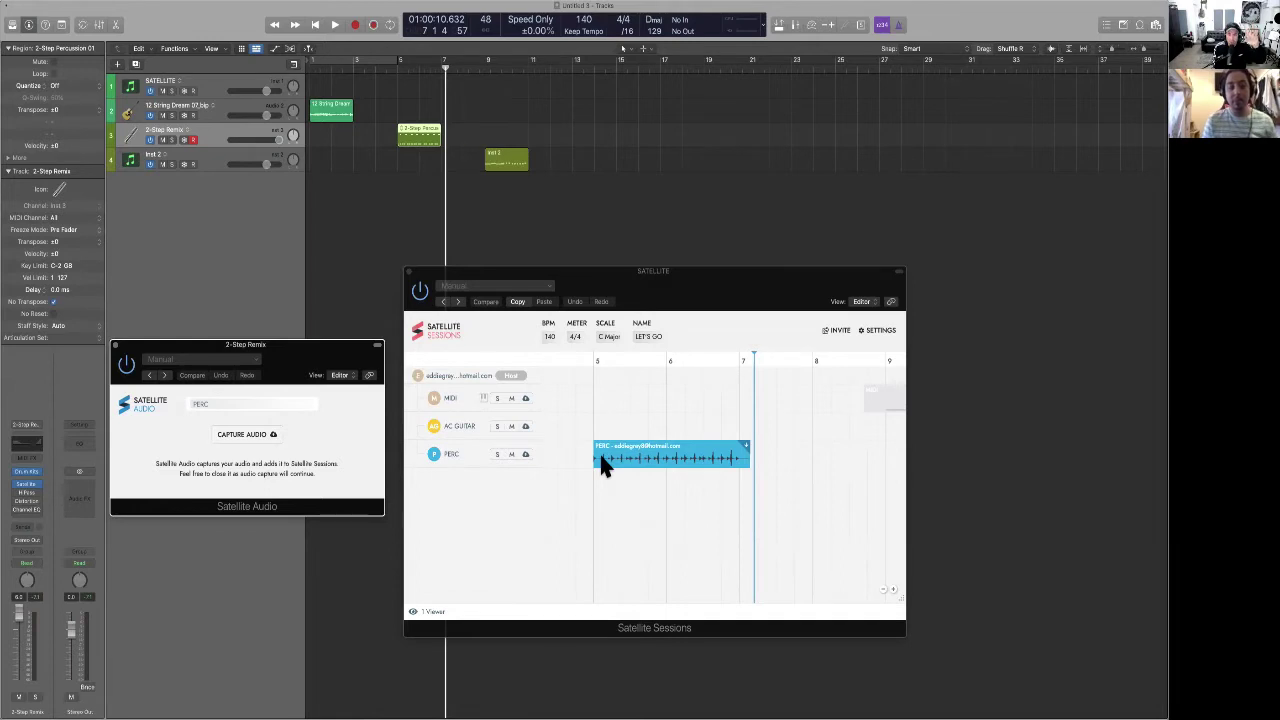
left_click(742, 460)
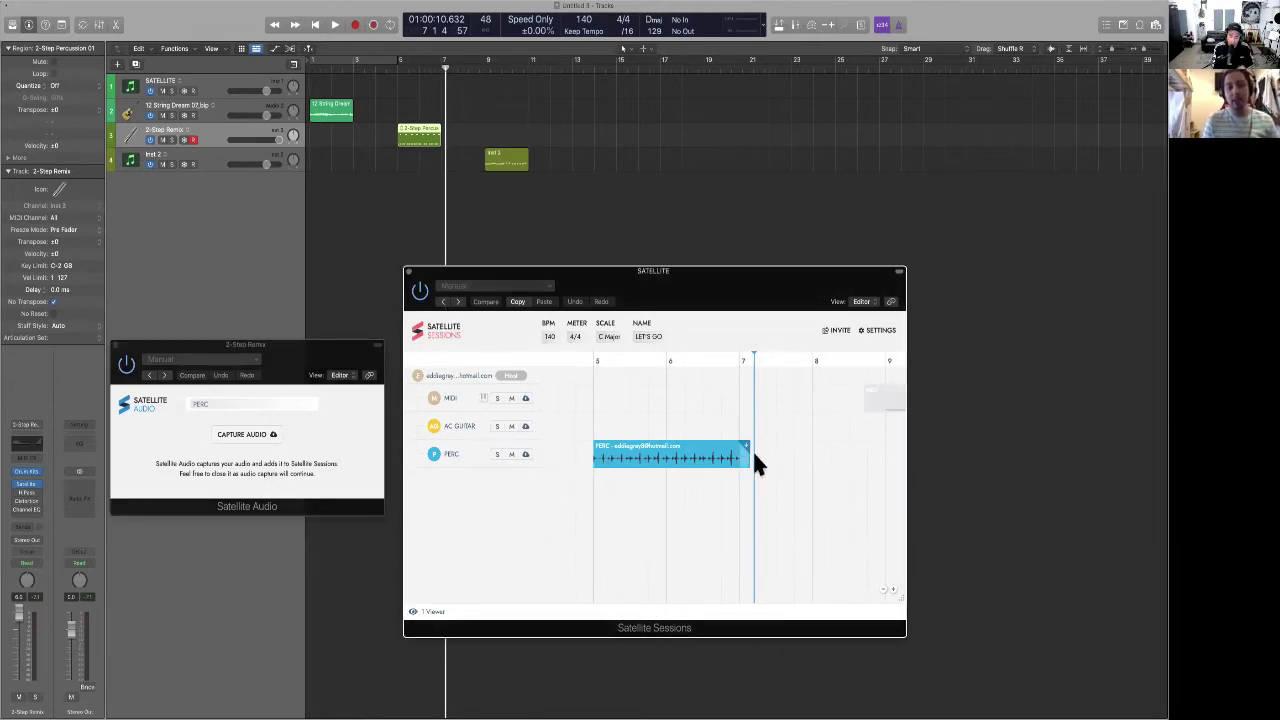
left_click(411, 273)
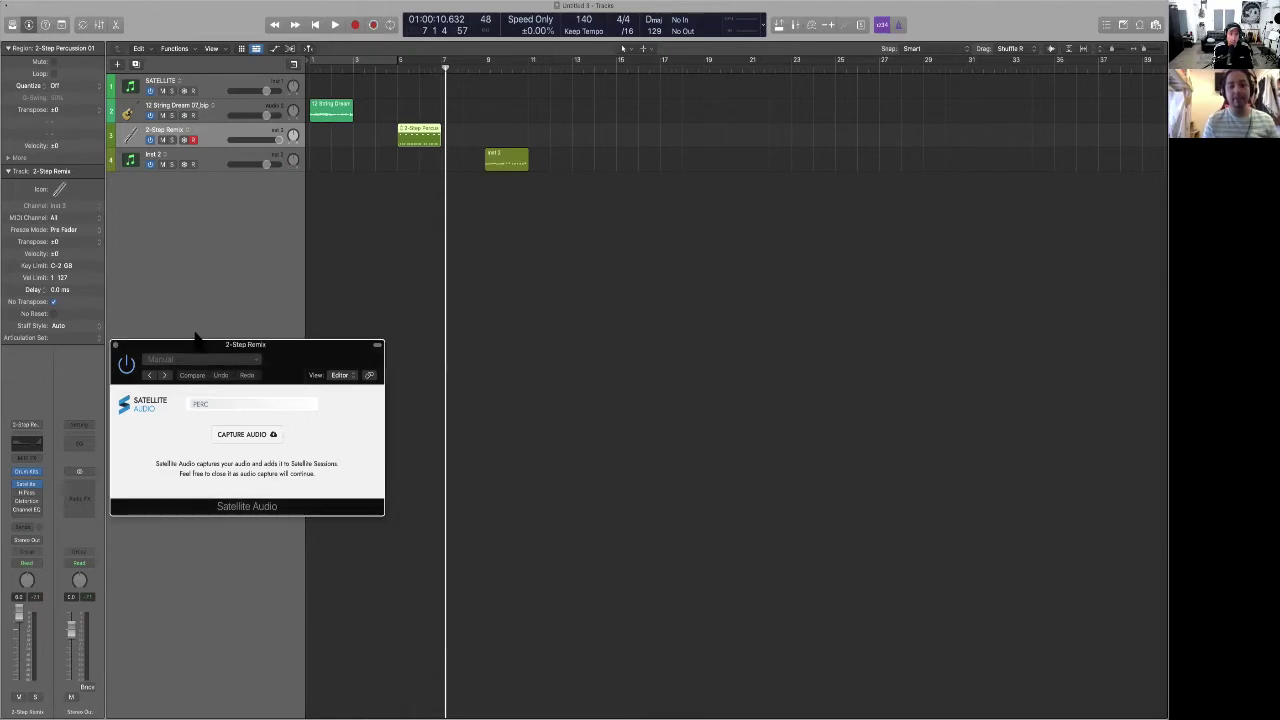
left_click(117, 346)
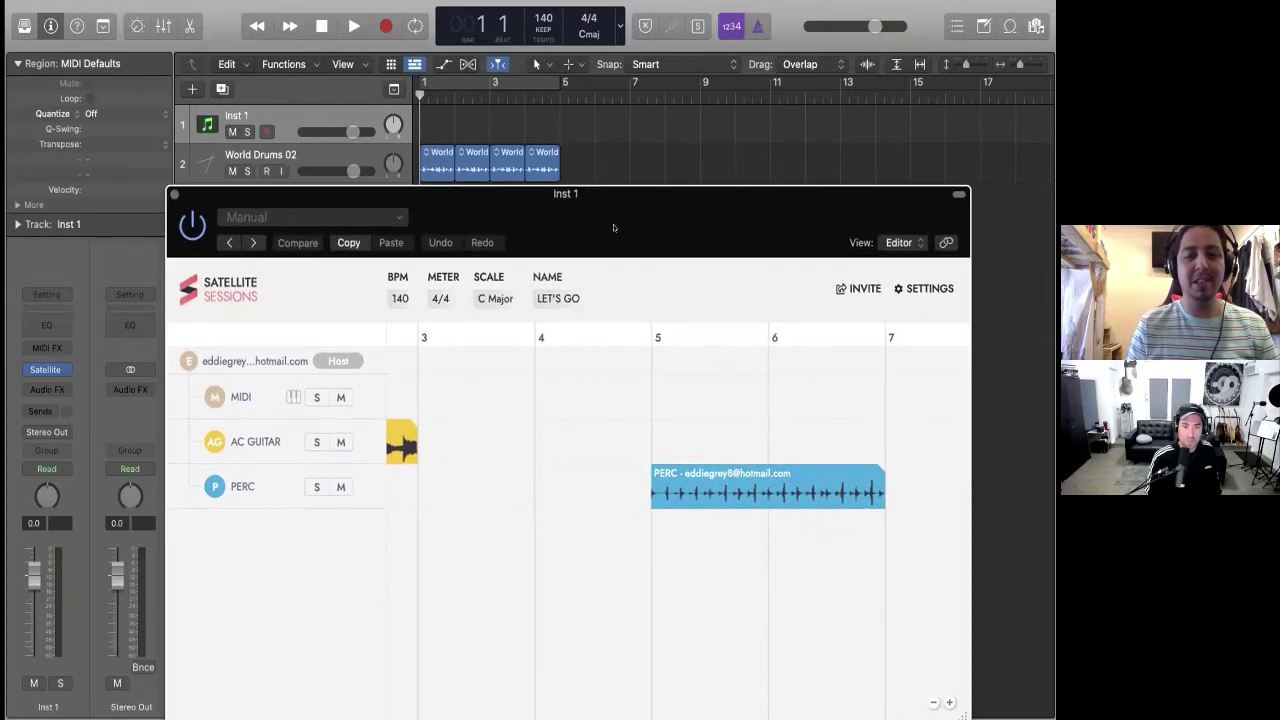
In the collaborator's project, reopen Satellite Sessions on Inst 1, bring the AC GUITAR clip into the arrangement as a new track at bar 1, and close the plugin
scroll(720, 440, "left", 5)
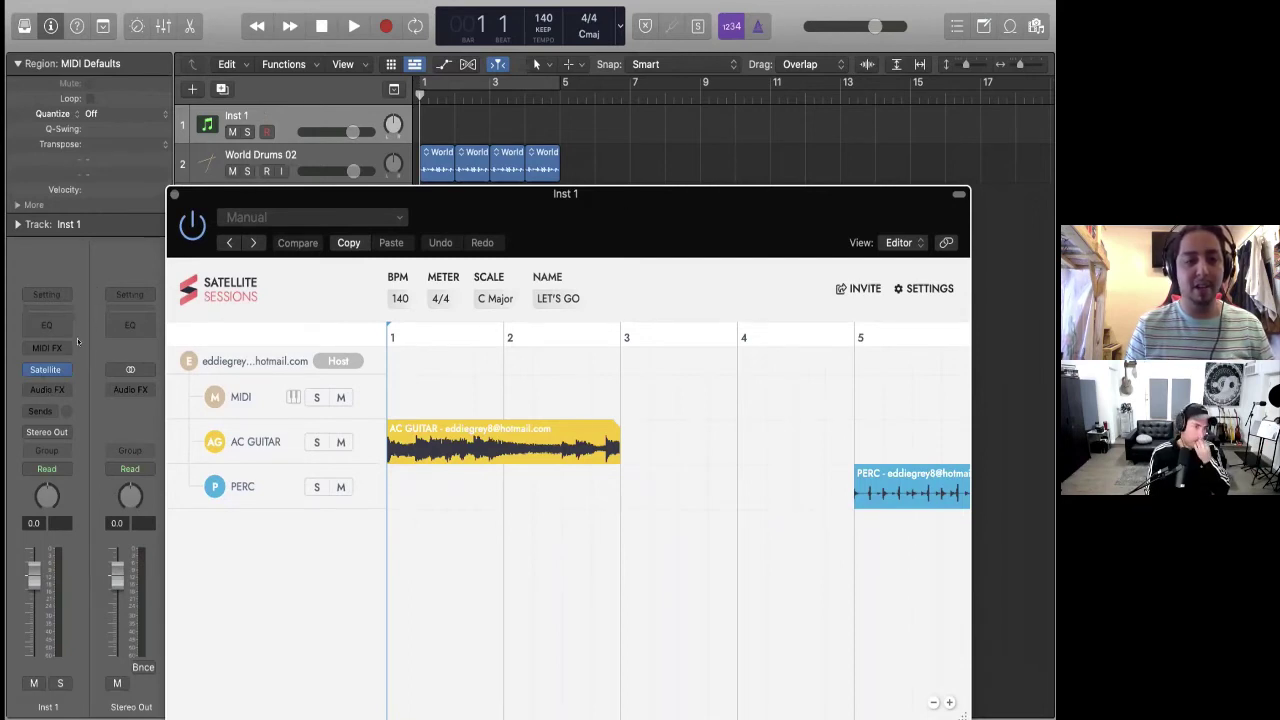
left_click(45, 369)
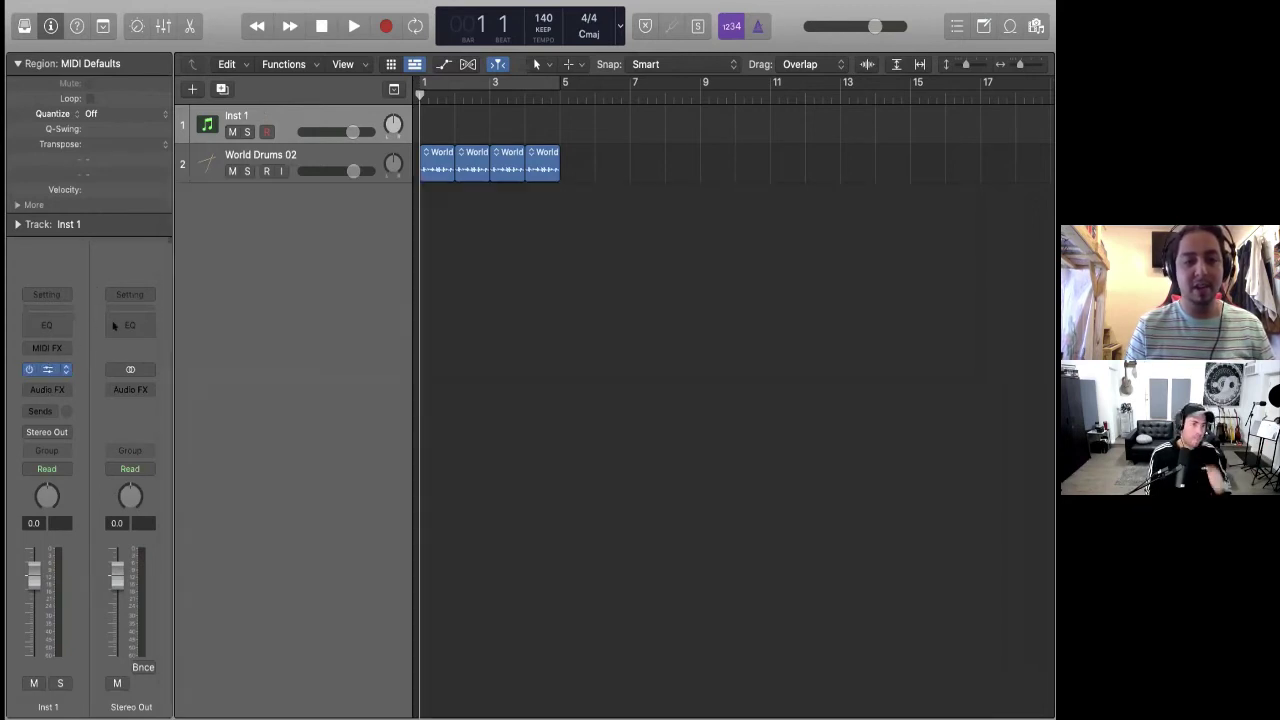
left_click(47, 369)
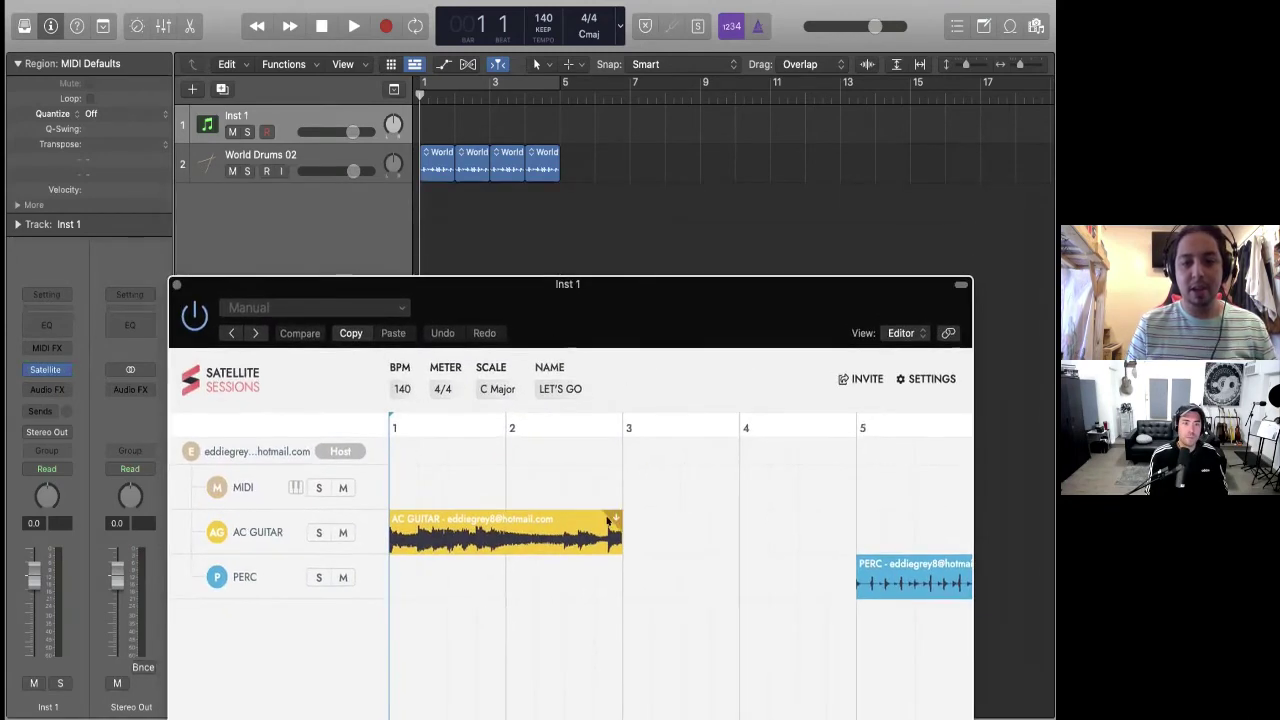
left_click_drag(614, 515, 419, 304)
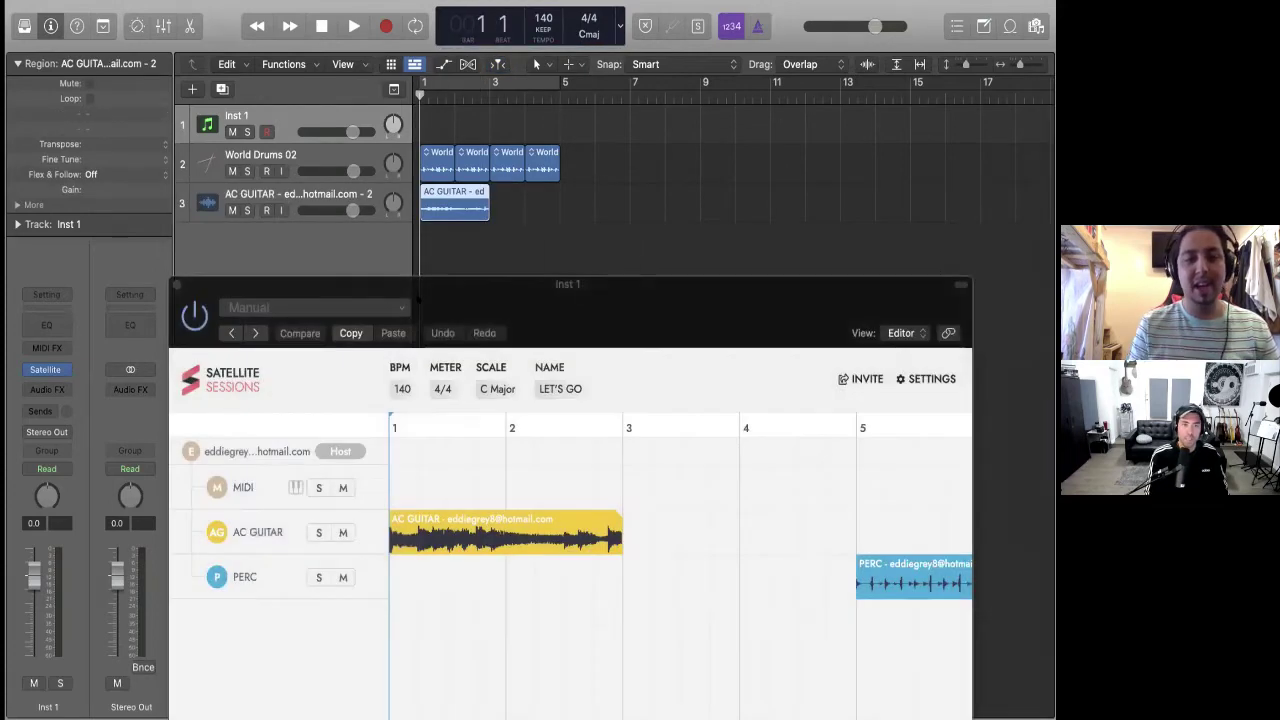
key("super+w")
Play the imported AC GUITAR audio from bar 1 to bar 3 with World Drums 02 muted, and unmute the drums
key("space")
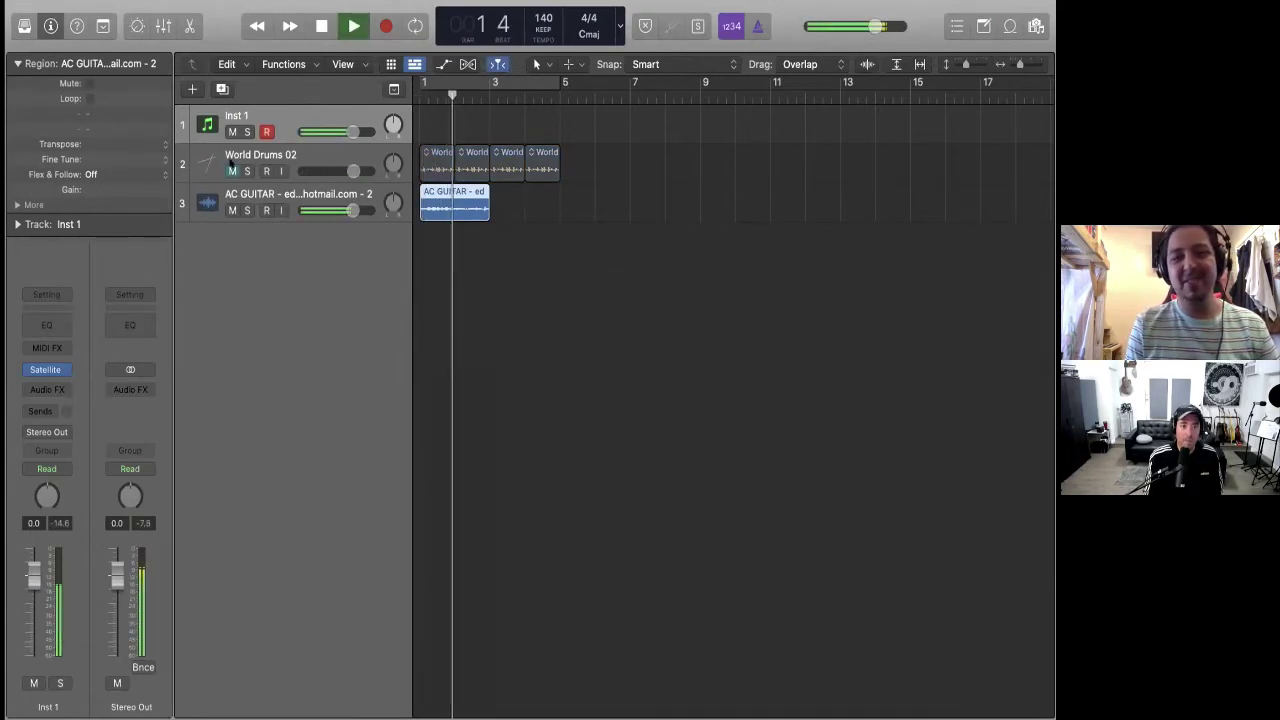
key("space")
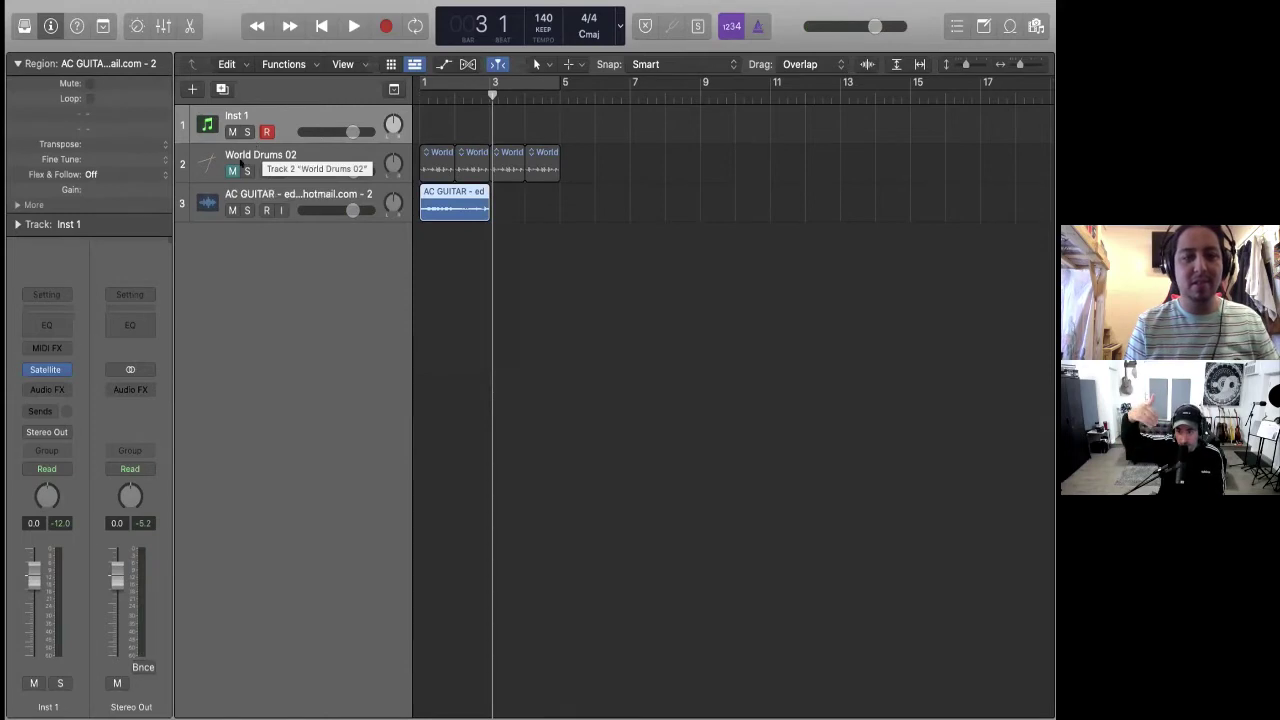
left_click(232, 171)
Return the playhead to bar 1 and insert Mixed In Key's Satellite Audio plugin on the World Drums 02 track
left_click(197, 148)
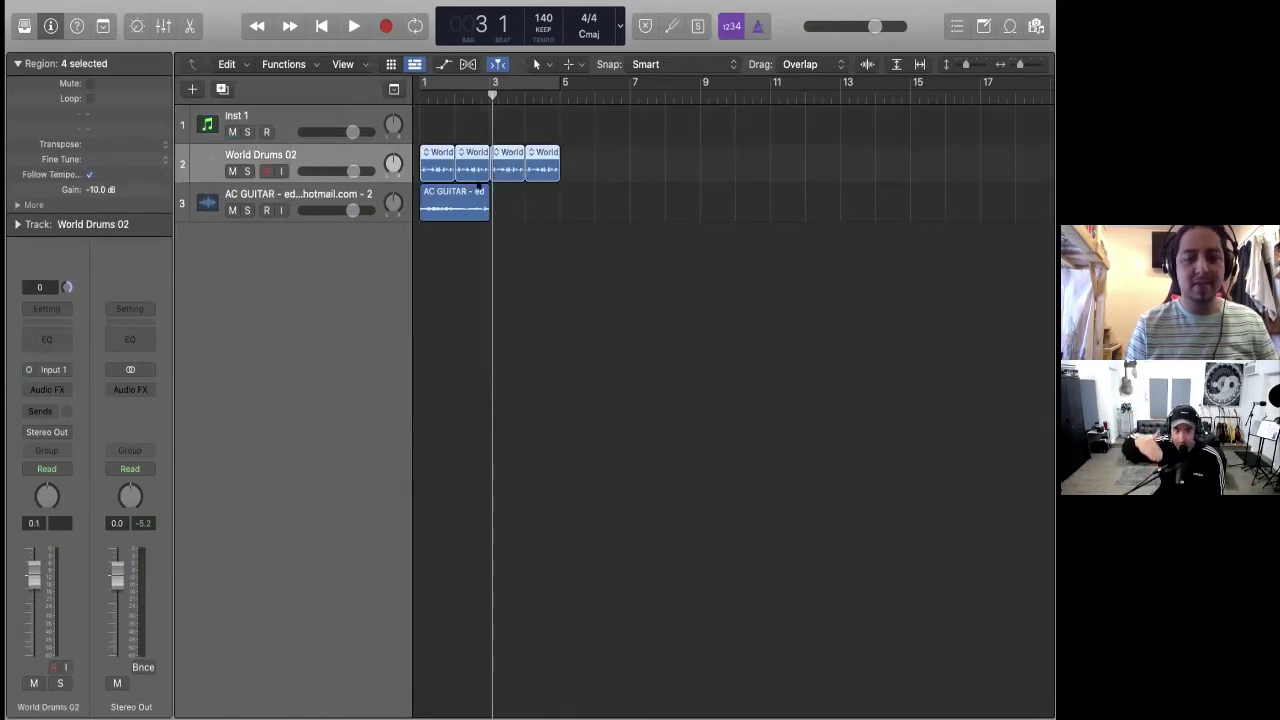
key("Return")
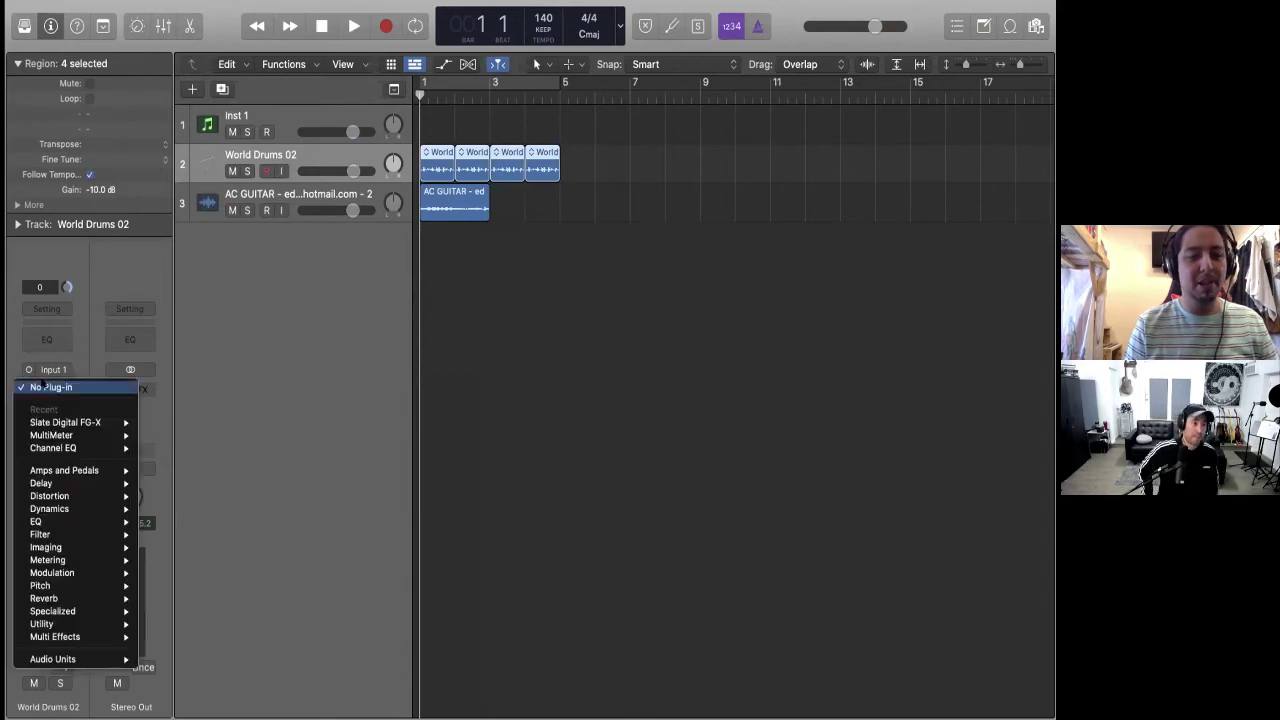
left_click(45, 388)
mouse_move(100, 659)
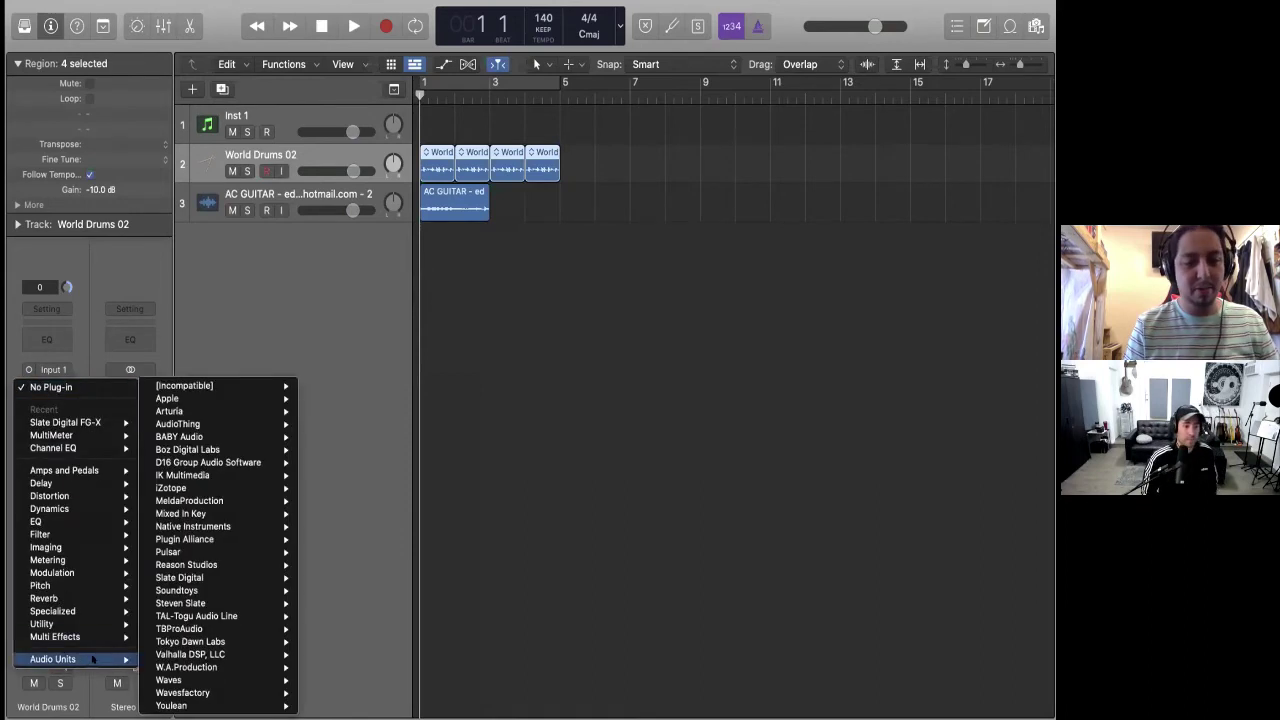
mouse_move(210, 513)
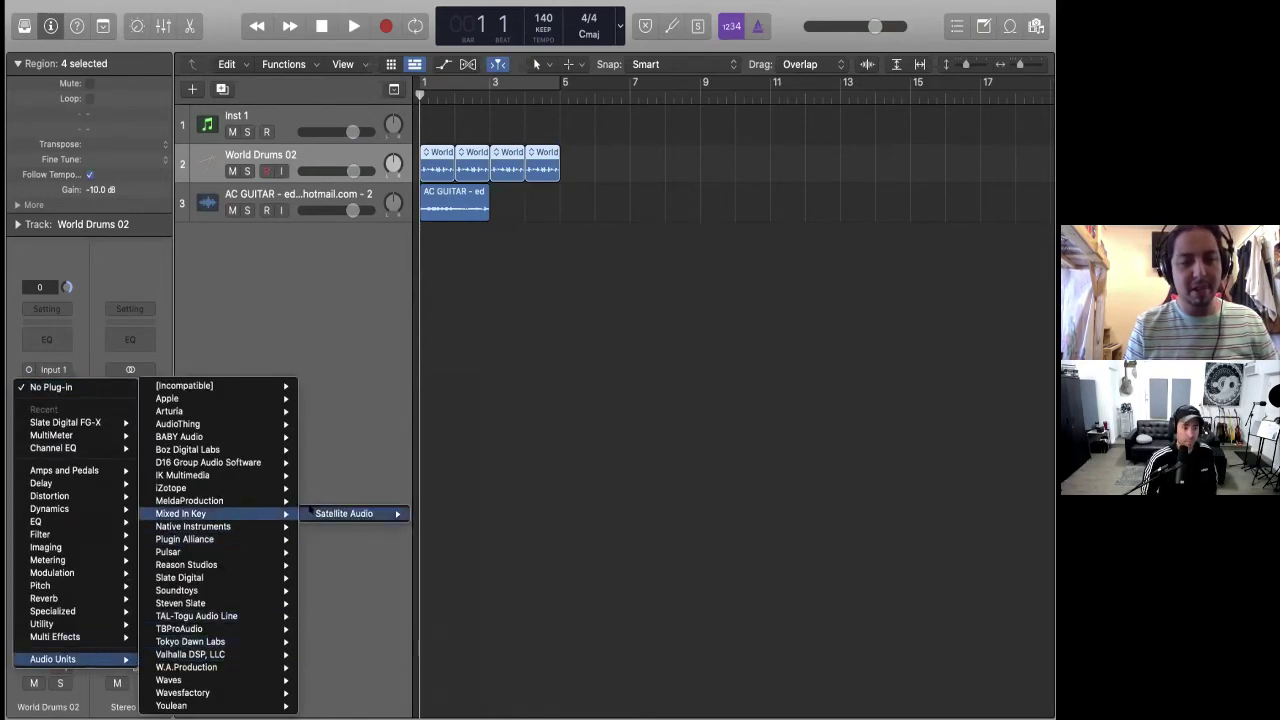
mouse_move(350, 513)
left_click(436, 513)
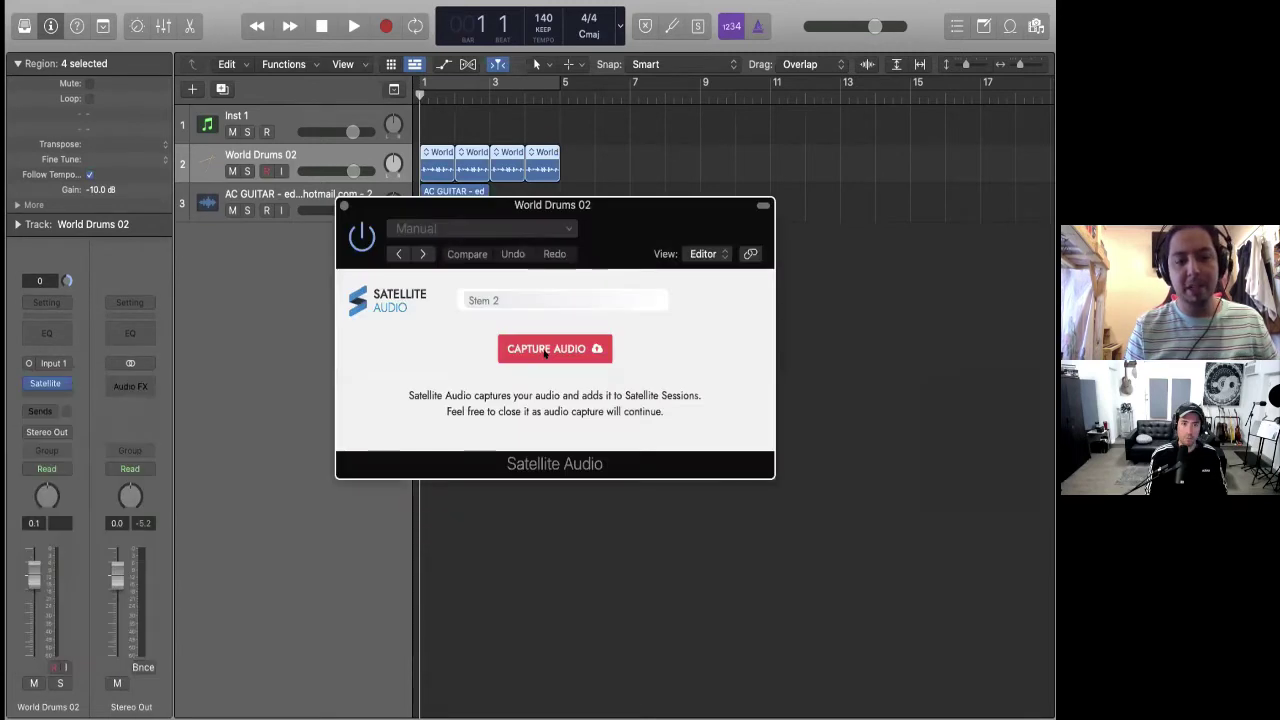
Name the stem World Drum in the Satellite Audio plugin
left_click(502, 296)
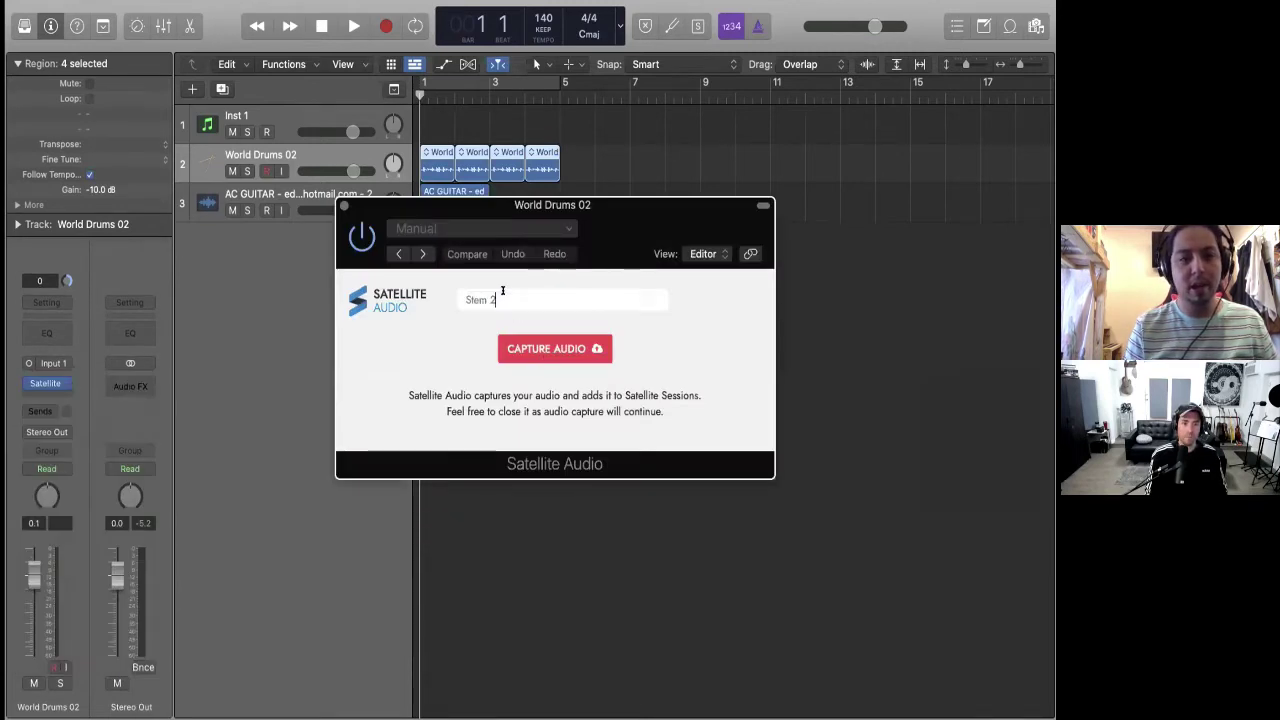
type("S")
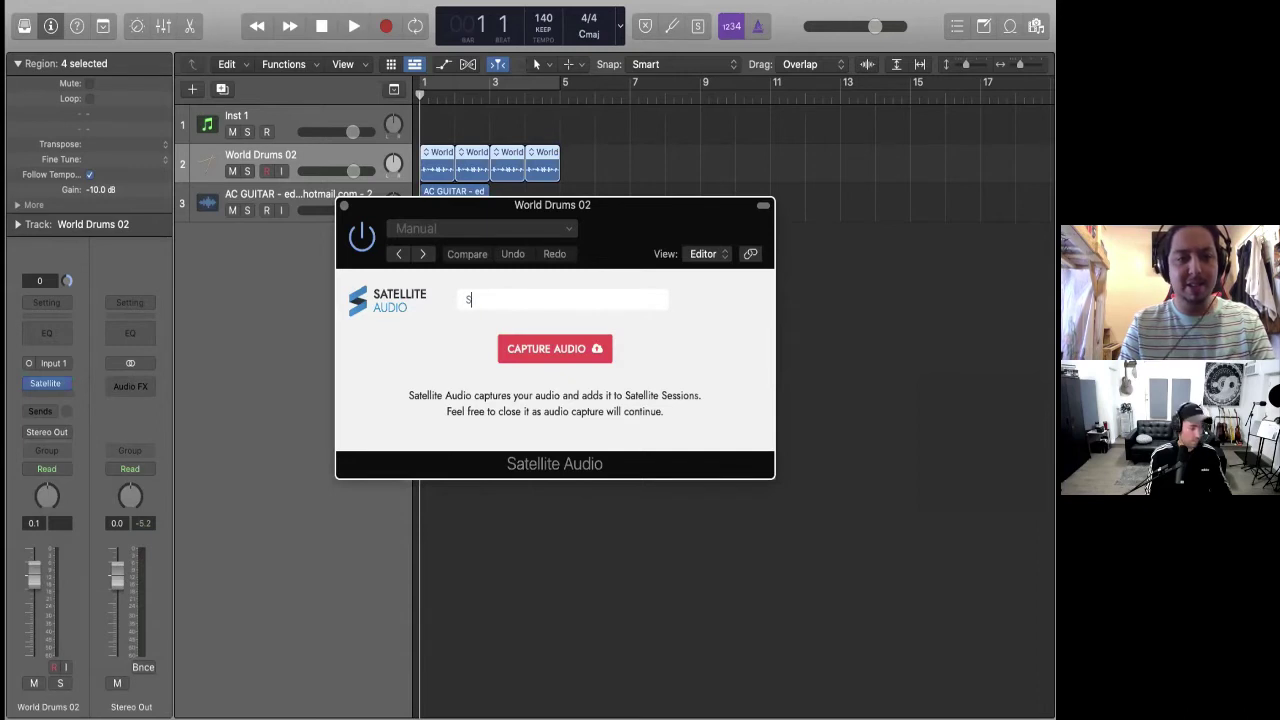
type("World")
key("BackSpace")
key("BackSpace")
key("BackSpace")
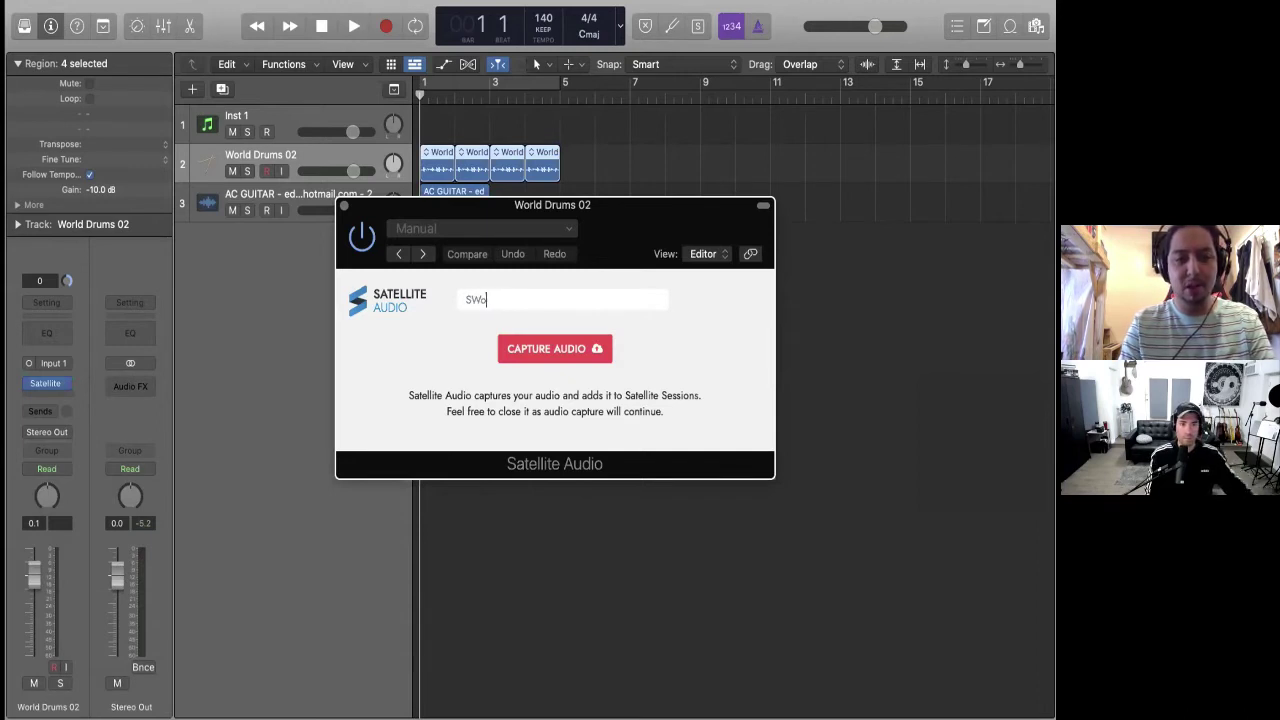
key("BackSpace")
key("BackSpace")
key("BackSpace")
type("World Dru")
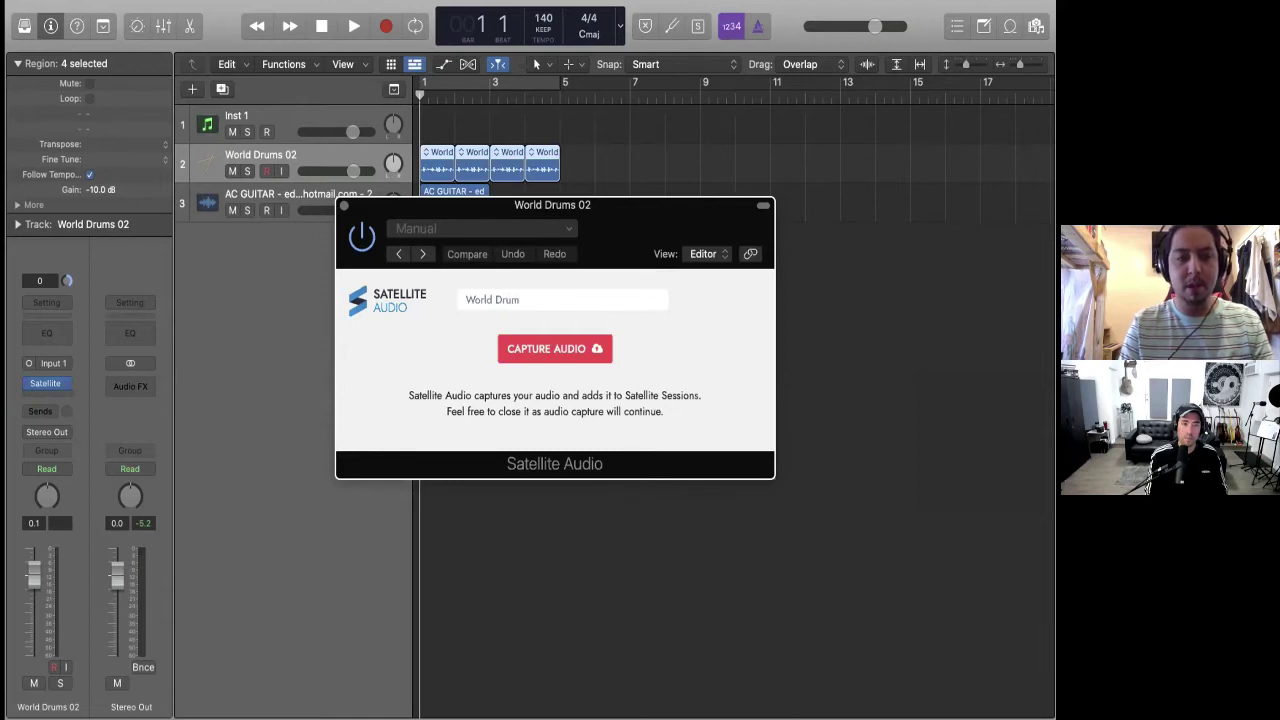
type("m")
key("Return")
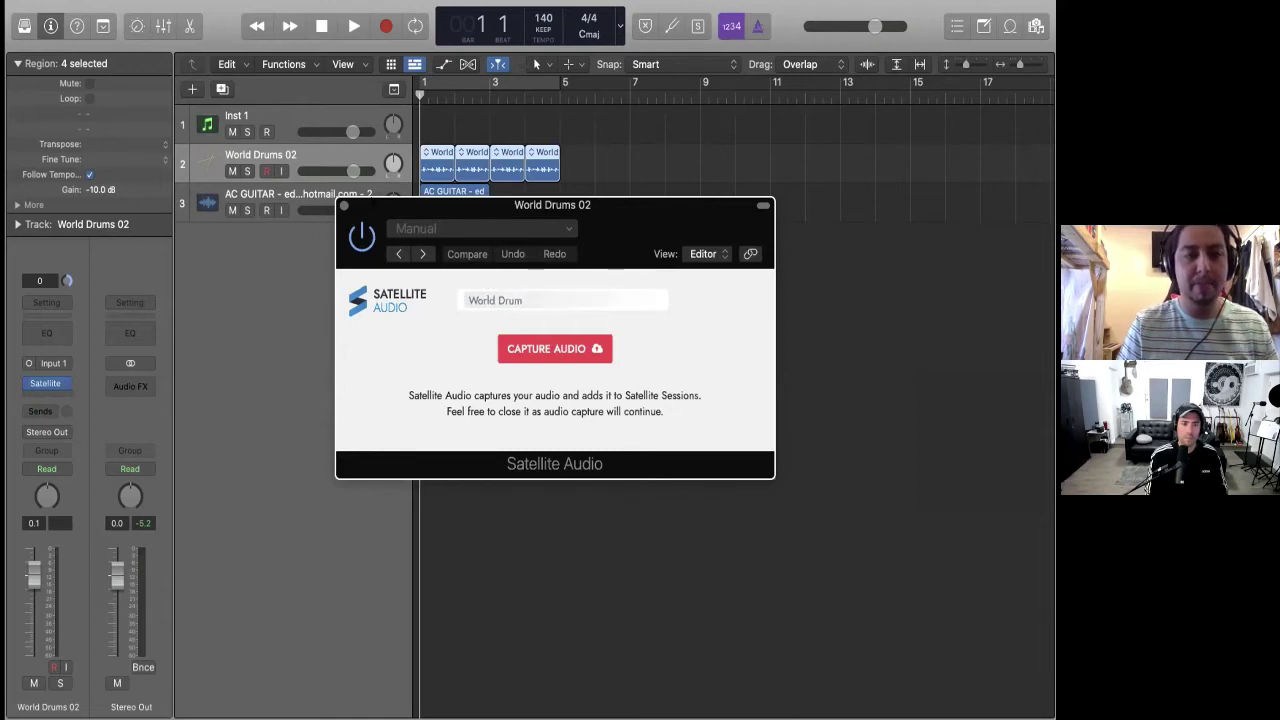
Mute the AC GUITAR track and play the project from bar 1 to just past bar 3 to capture the World Drums 02 audio
left_click(233, 210)
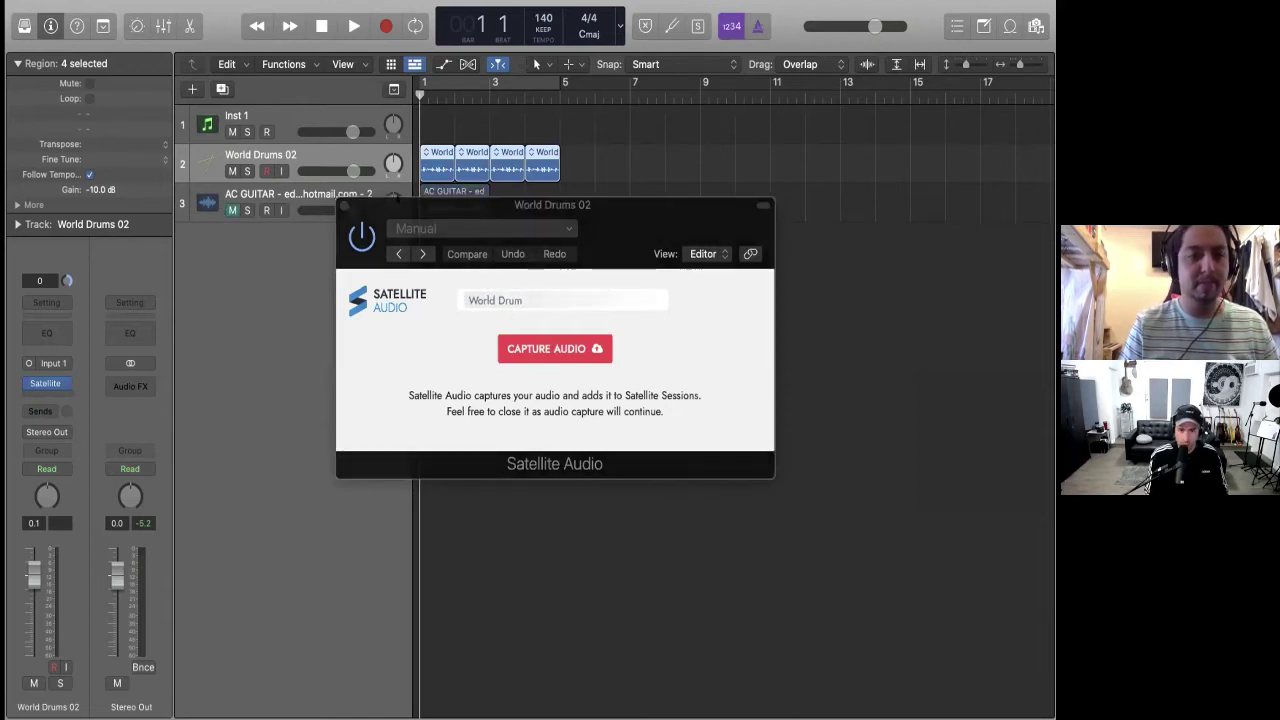
key("space")
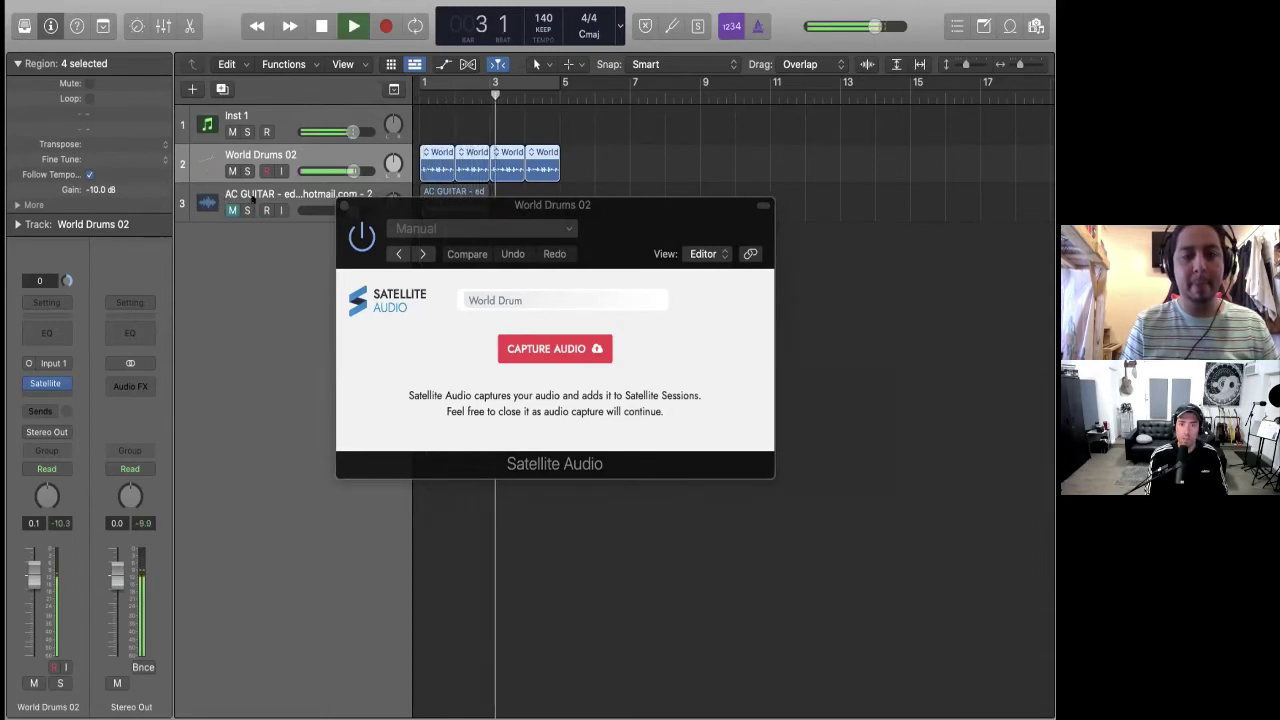
key("space")
Reopen Satellite Sessions on Inst 1 and trim the end of the captured World Drum clip to bar 3
left_click(45, 383)
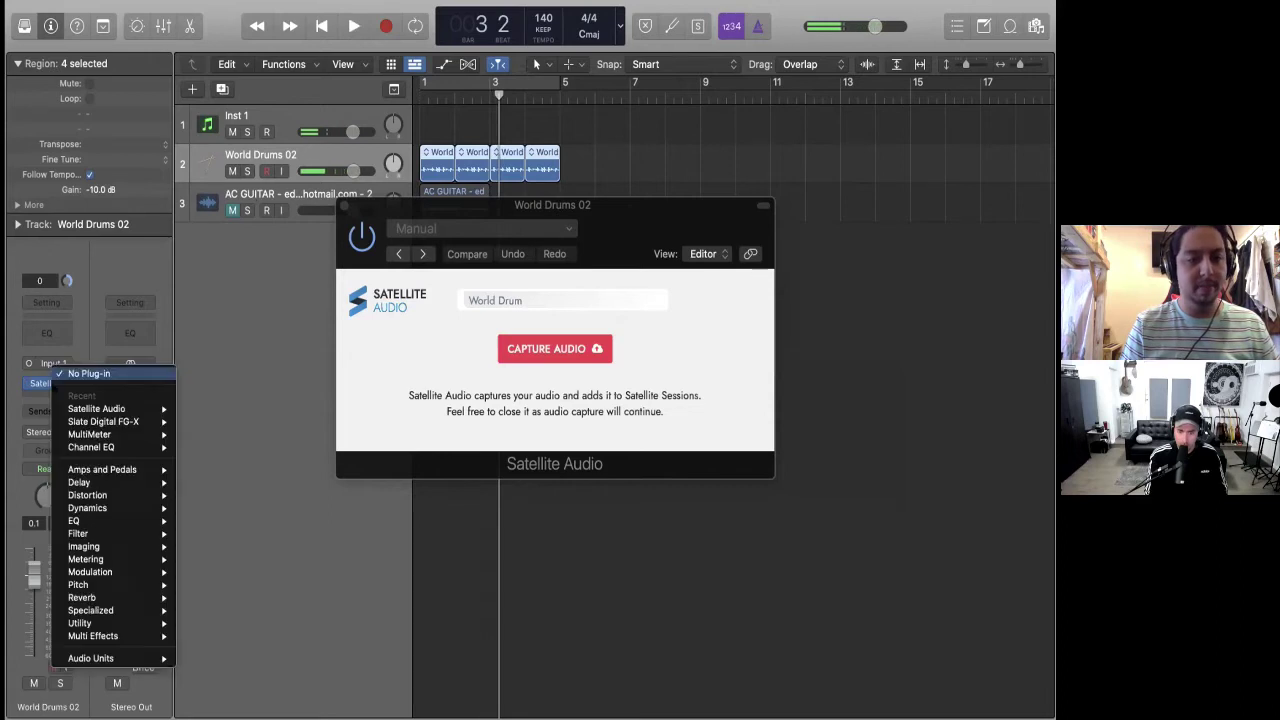
key("Escape")
left_click(253, 115)
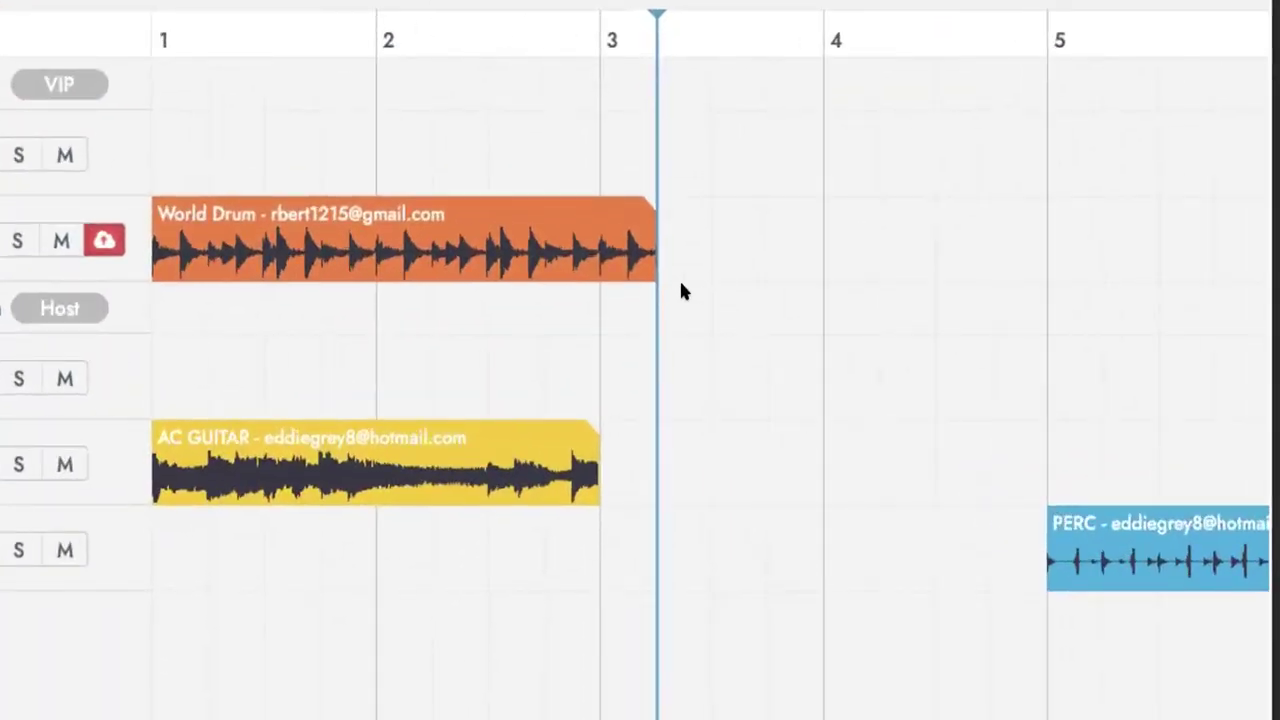
left_click_drag(680, 290, 590, 225)
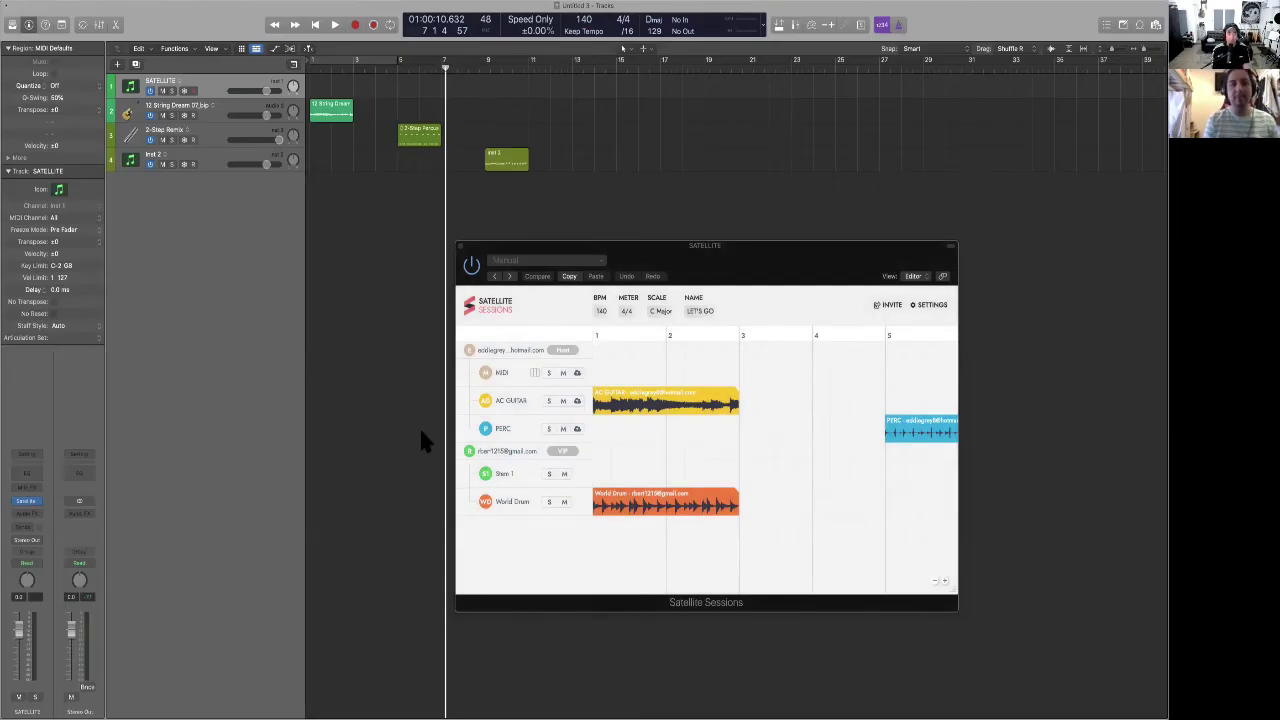
In the host's project, close the Satellite window, delete the existing Inst 2 region and place the playhead at bar 9
left_click(232, 152)
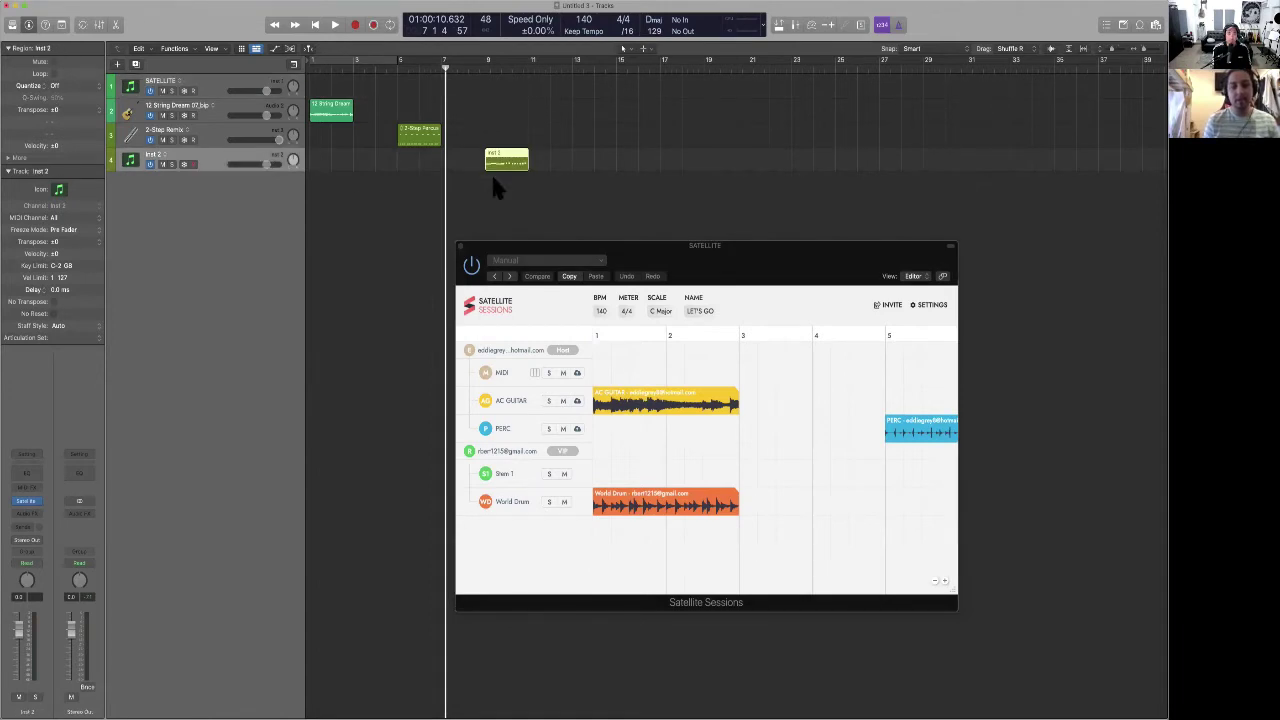
key("super+w")
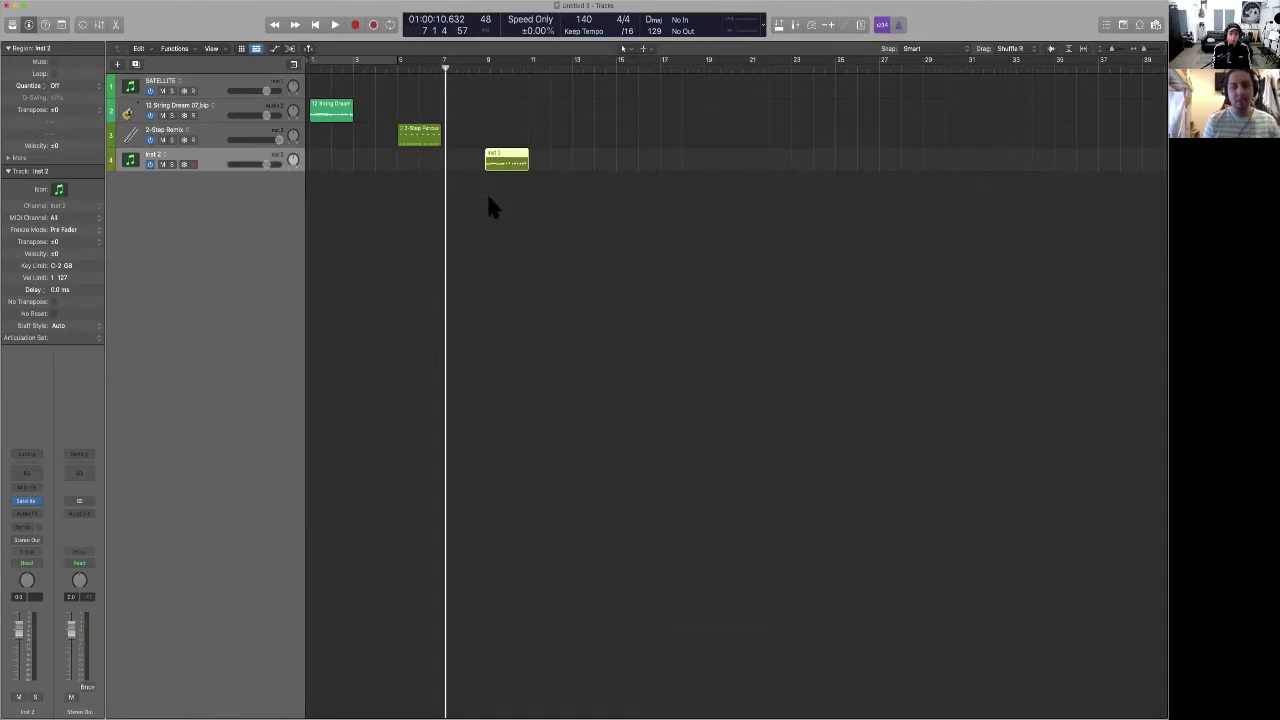
key("Delete")
key("period")
key("period")
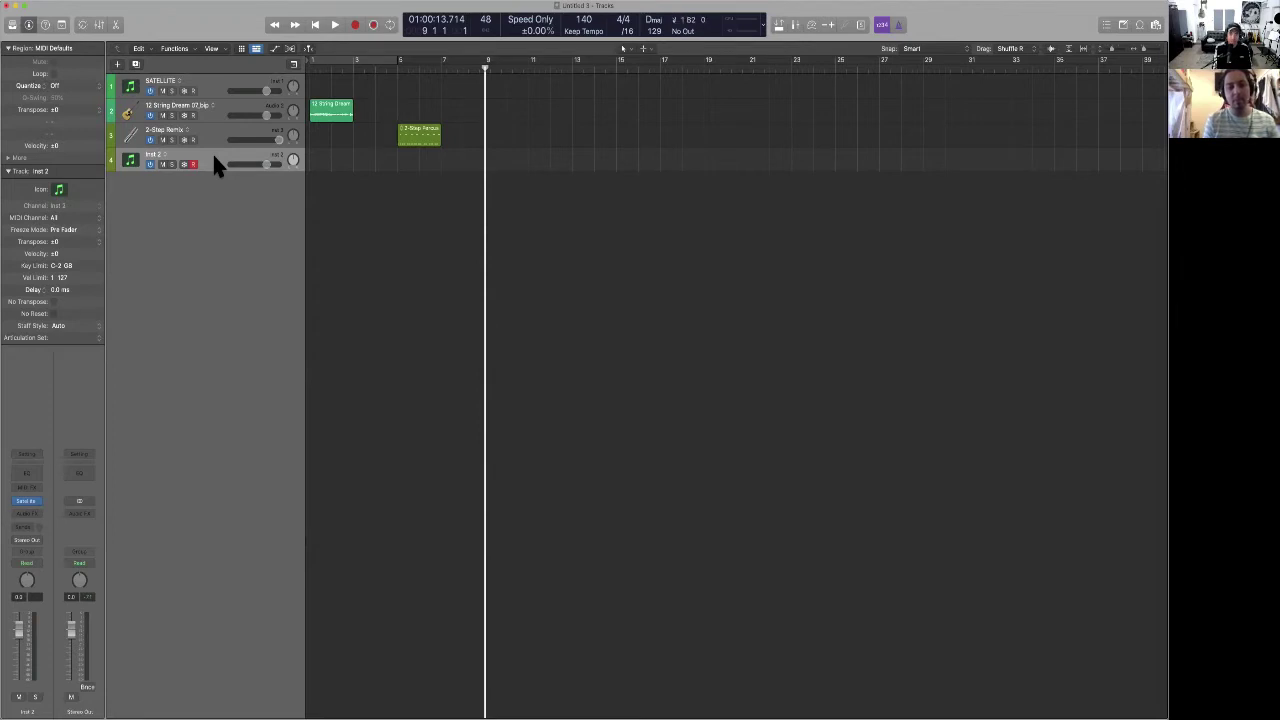
Capture the notes just played as a MIDI region at bar 9 on Inst 2 and check them in the Piano Roll
key("shift+r")
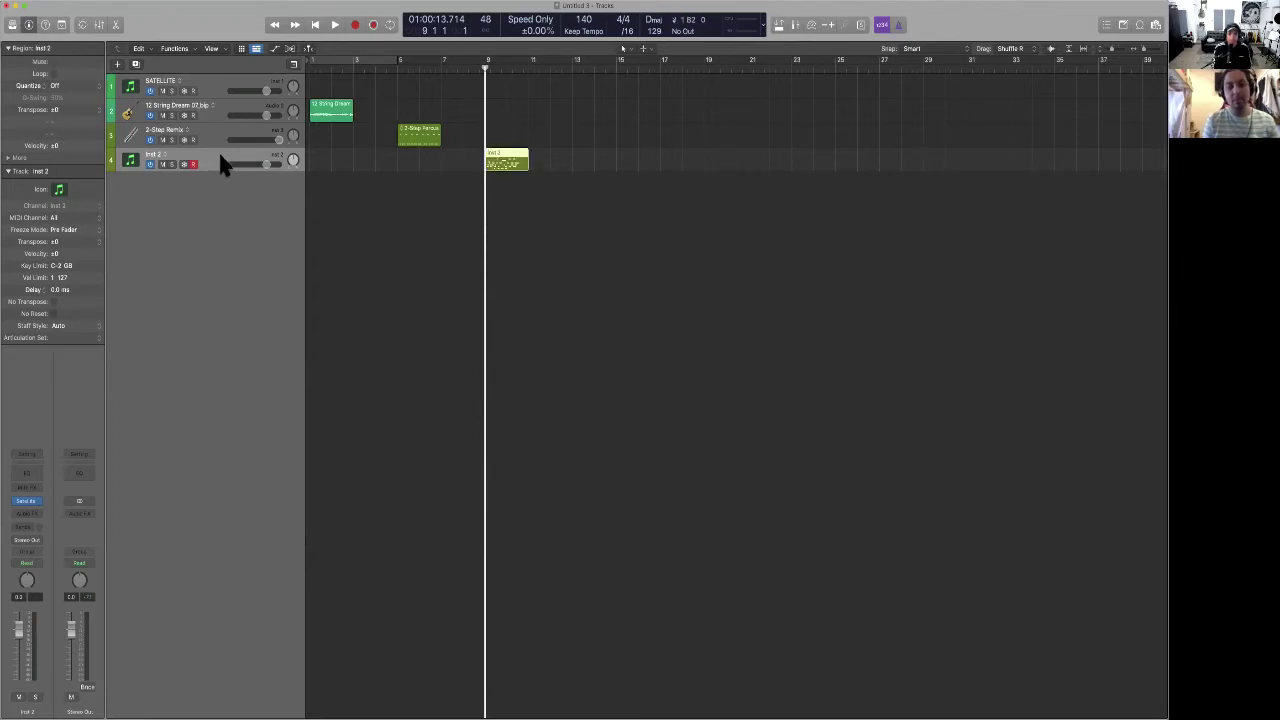
double_click(508, 158)
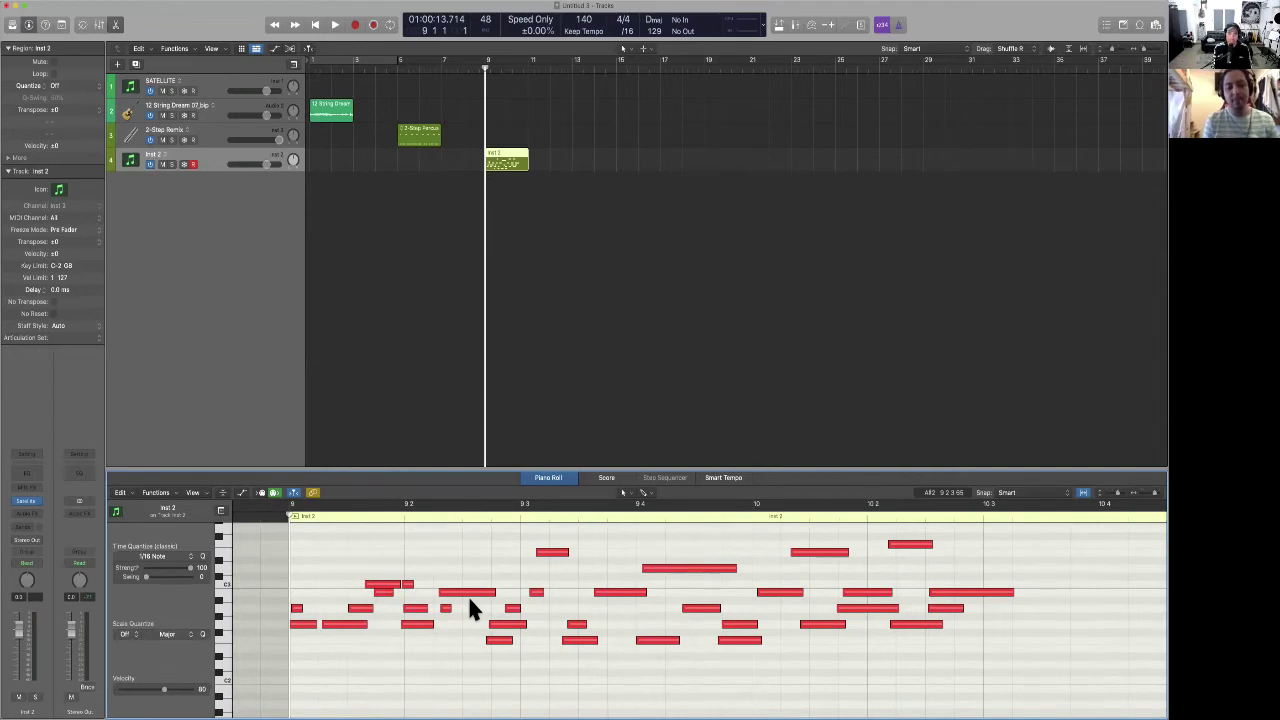
key("e")
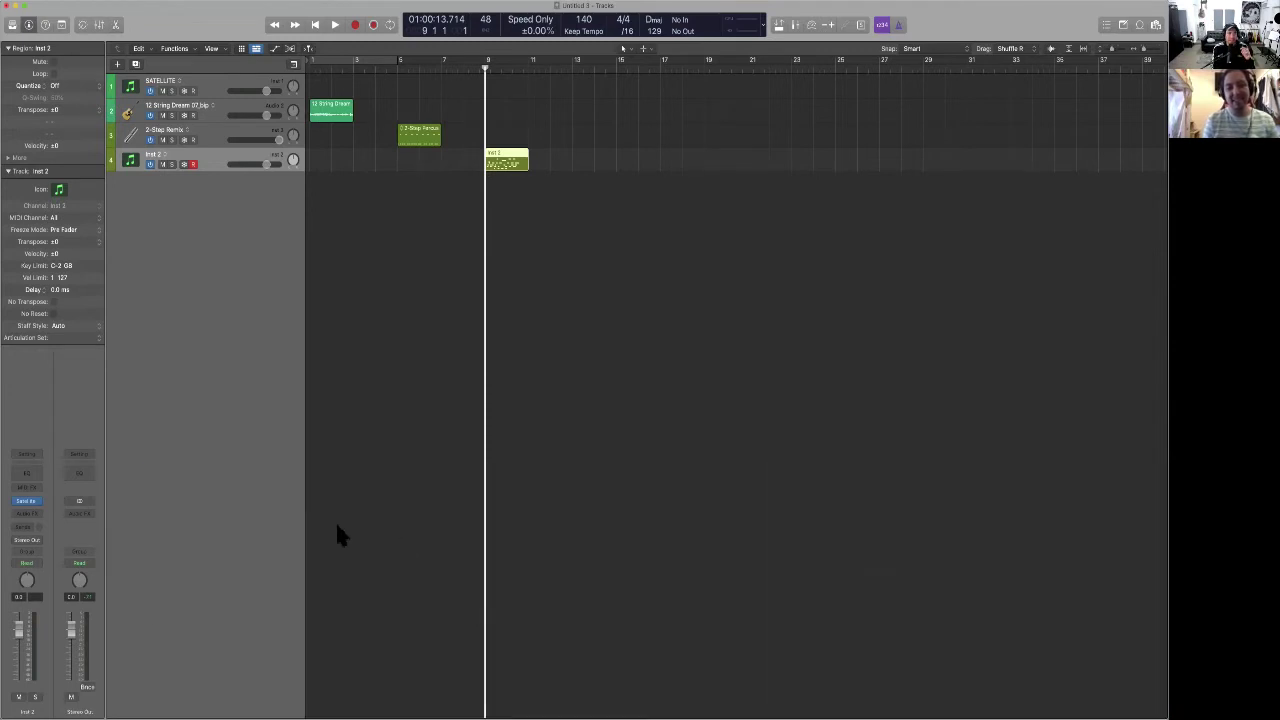
Reopen the Satellite windows, place Satellite MIDI clear of Satellite Sessions, and delete the old MIDI clip near bar 9 from the session
left_click(27, 501)
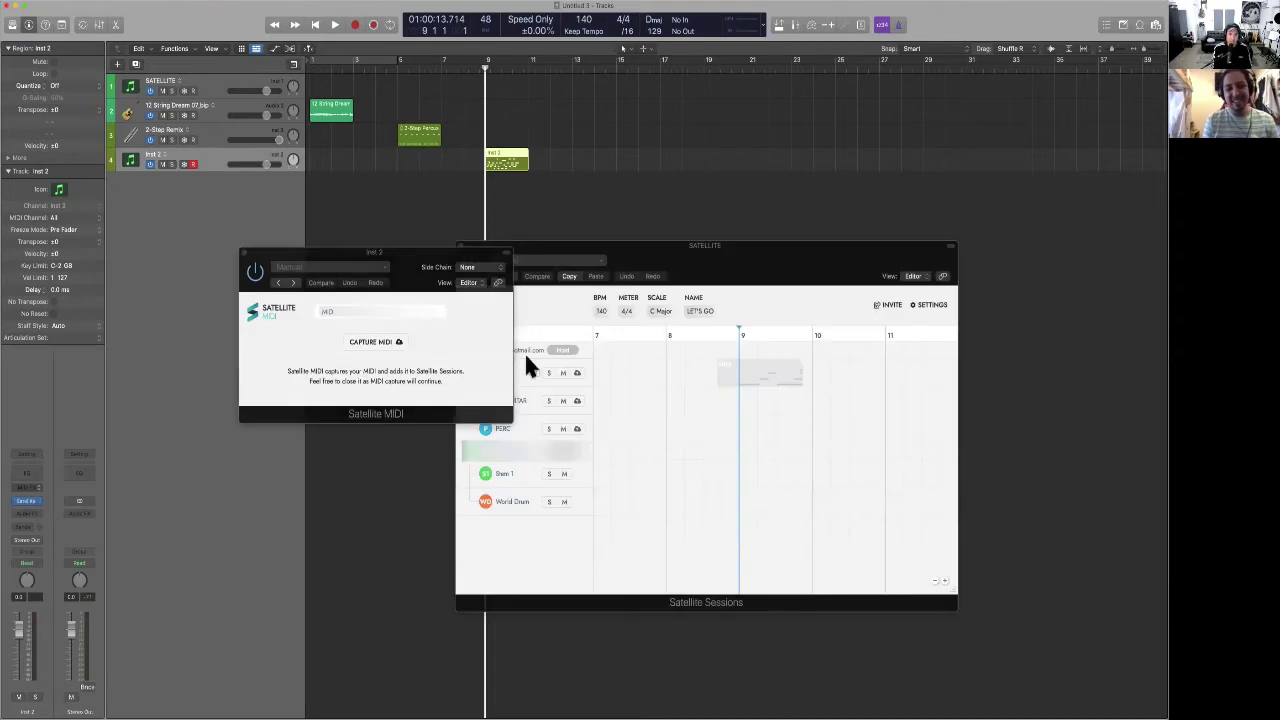
left_click(526, 266)
left_click_drag(426, 264, 323, 388)
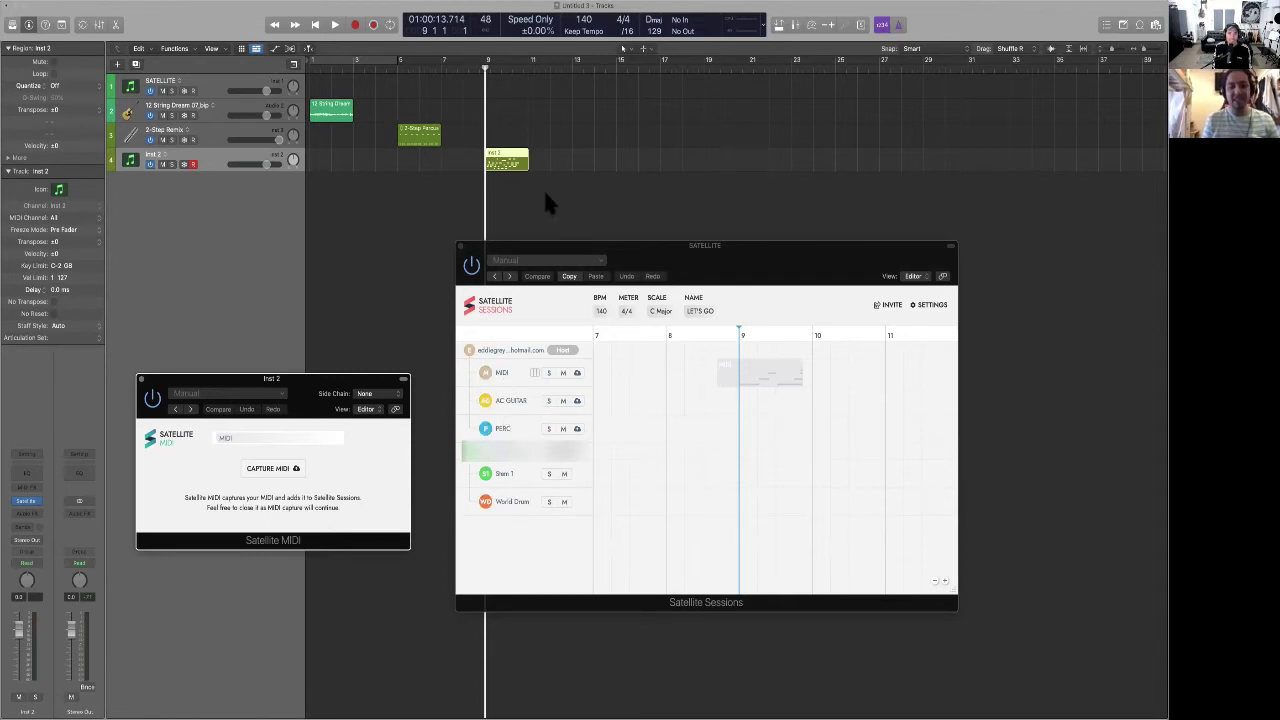
left_click(545, 192)
left_click(752, 370)
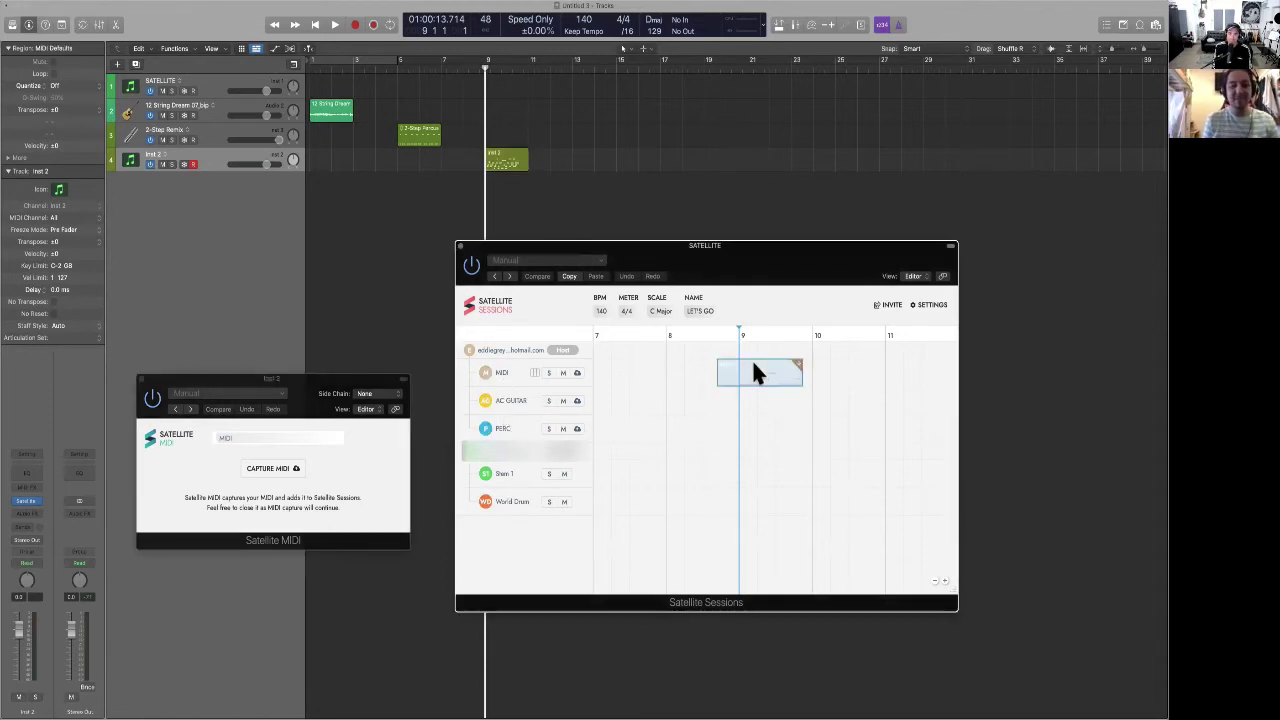
key("Delete")
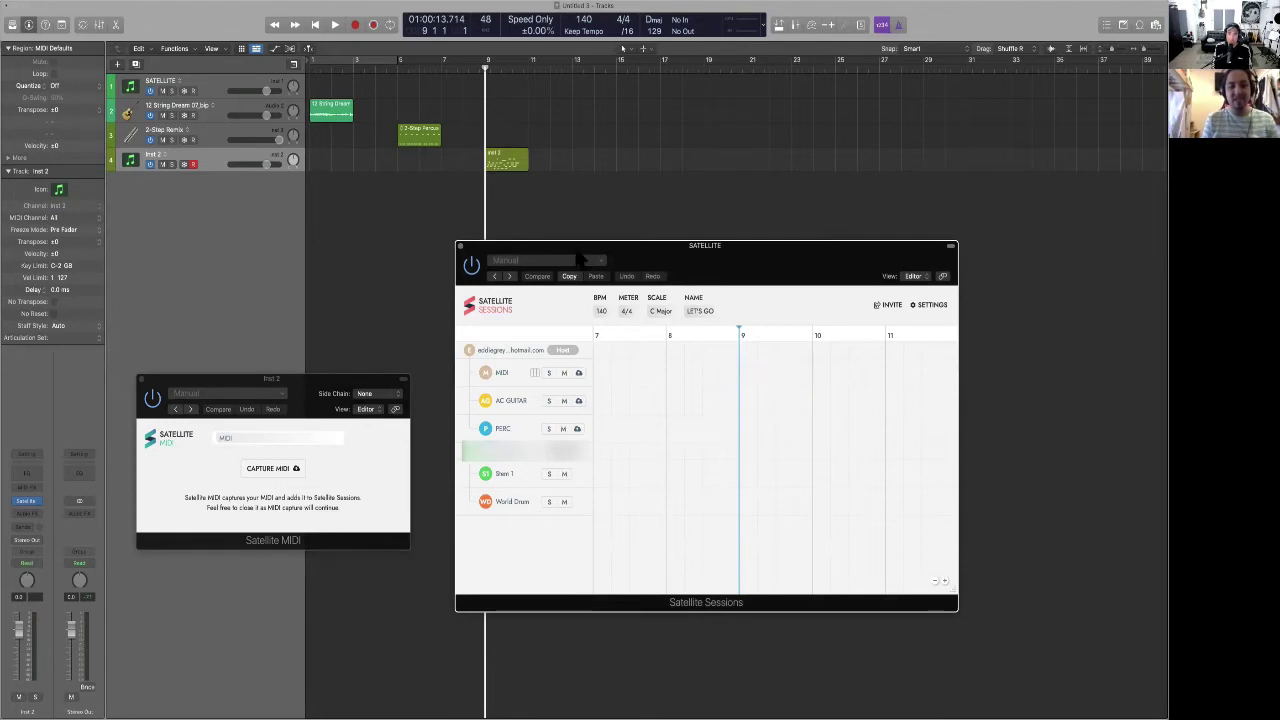
Enable MIDI capture for Inst 2 and play from bar 9 to just past bar 11 to send its notes to the session
left_click(499, 164)
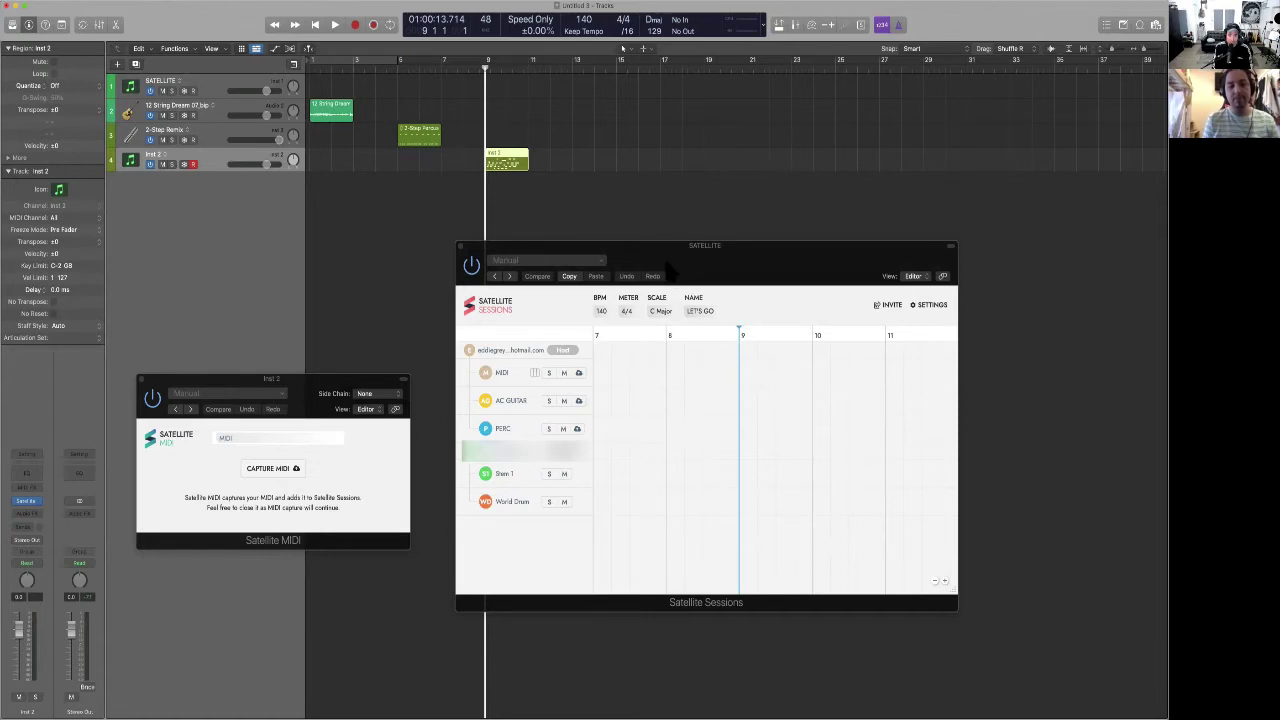
left_click(281, 472)
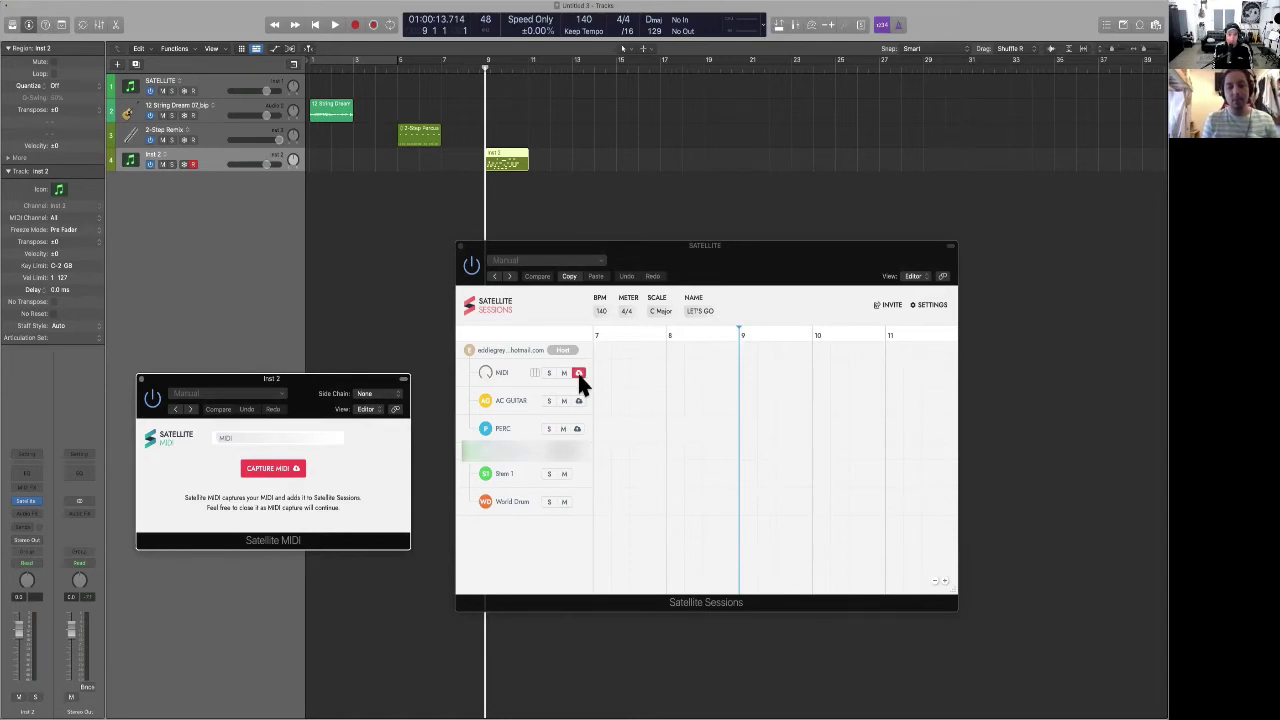
key("space")
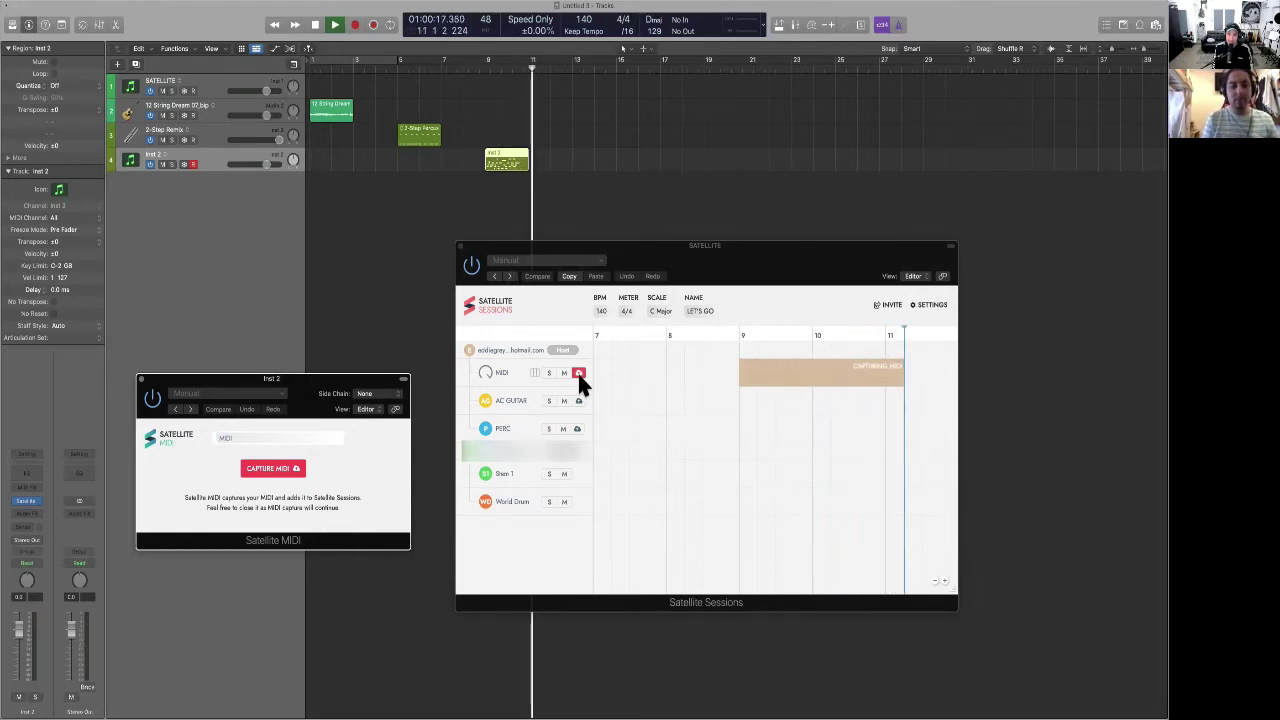
key("space")
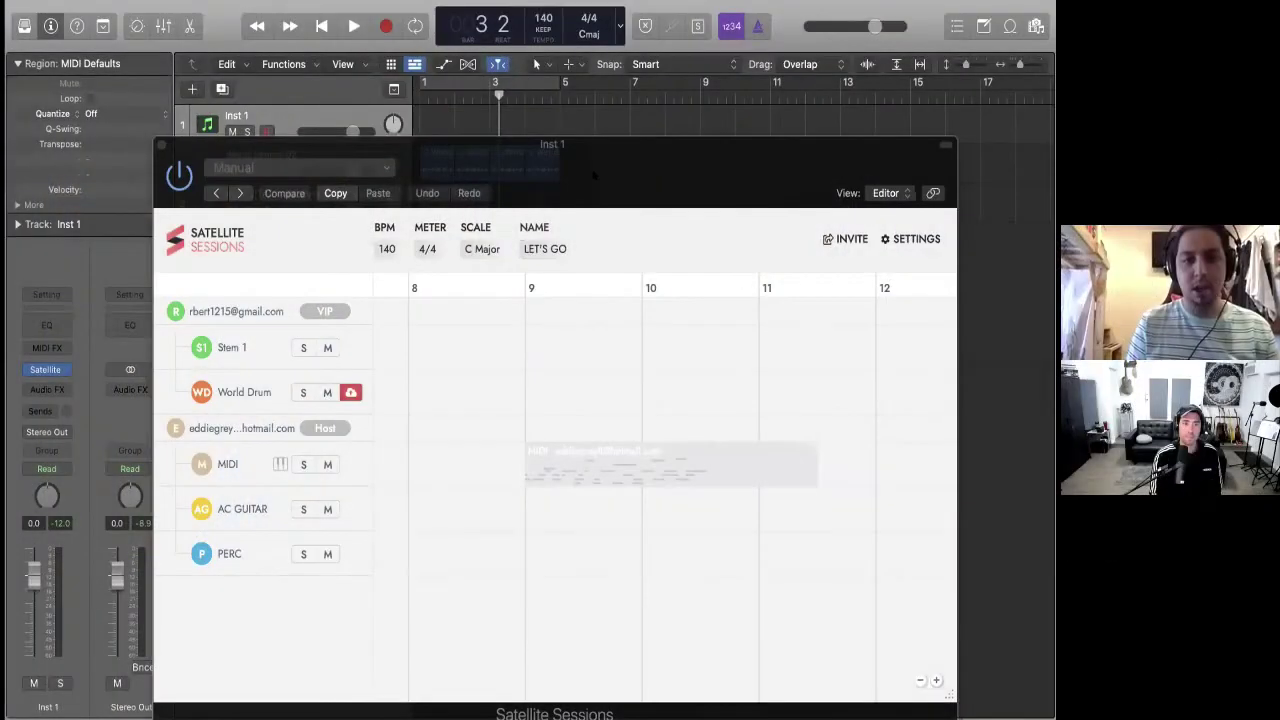
In the collaborator's project, bring the session's MIDI clip into the arrangement as a new track at bar 11, importing its tempo information
left_click_drag(594, 175, 551, 91)
left_click(603, 374)
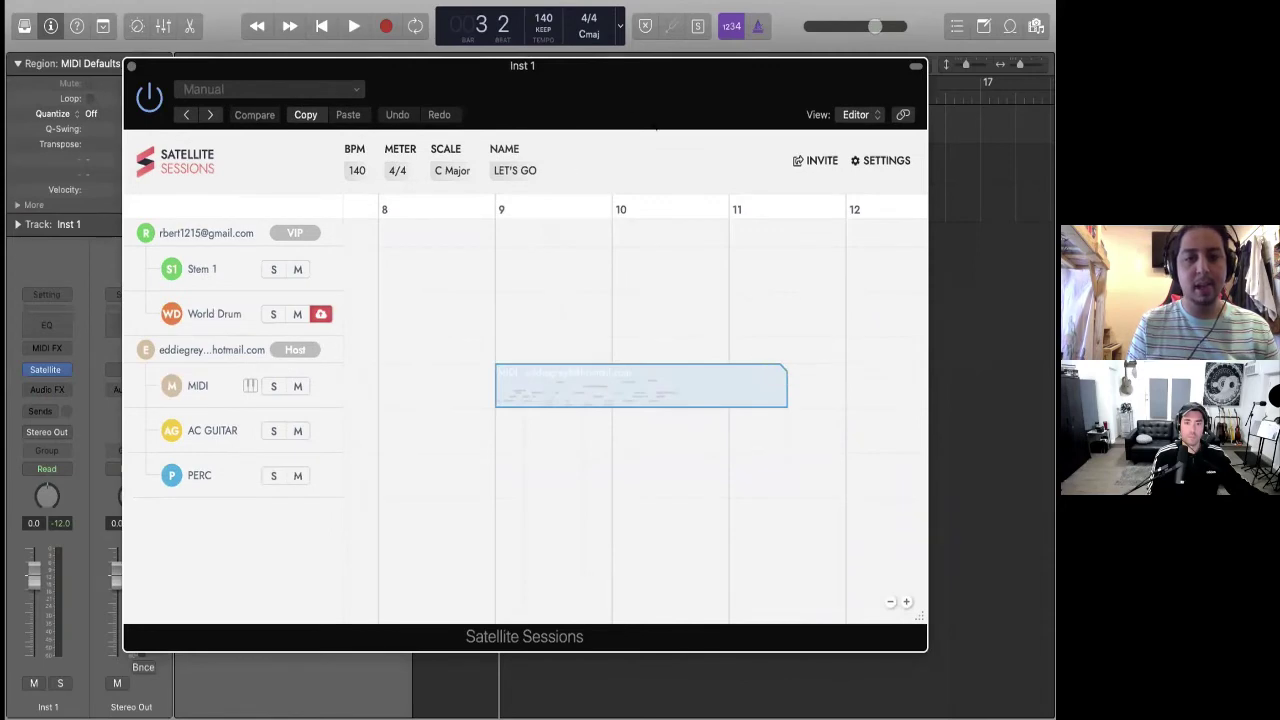
left_click_drag(656, 128, 654, 482)
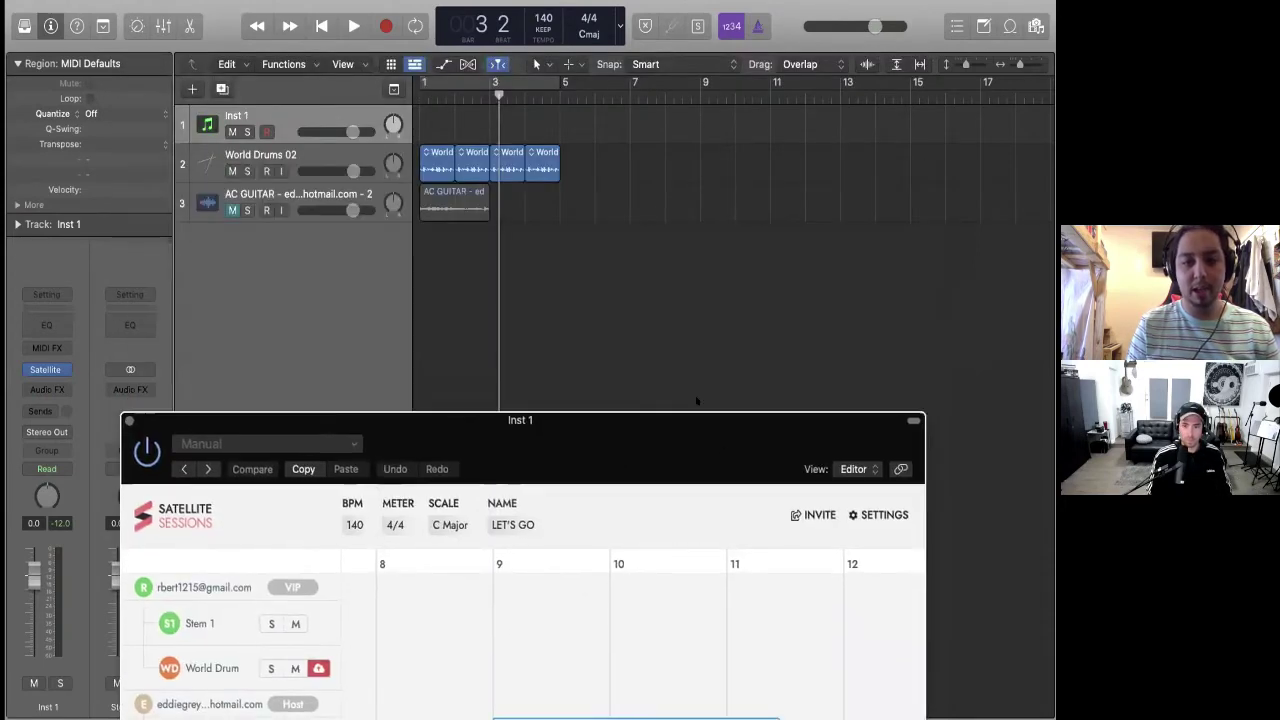
left_click_drag(697, 400, 580, 130)
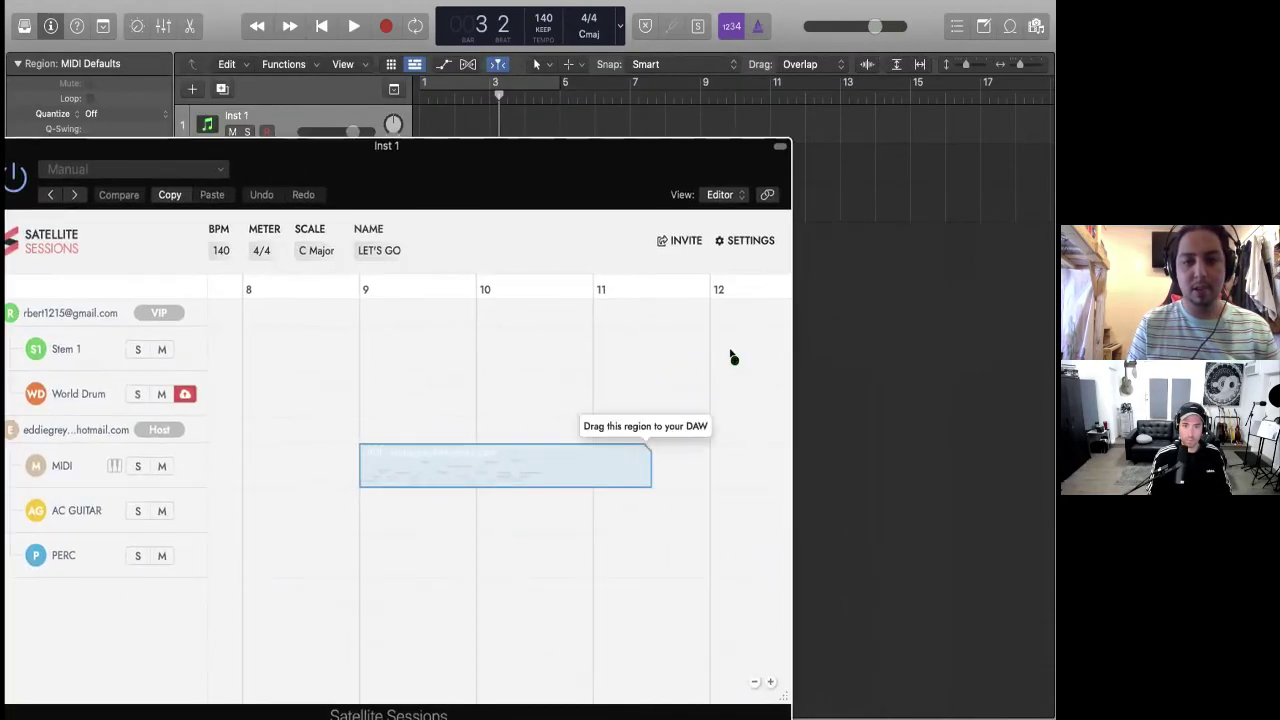
left_click_drag(733, 357, 766, 240)
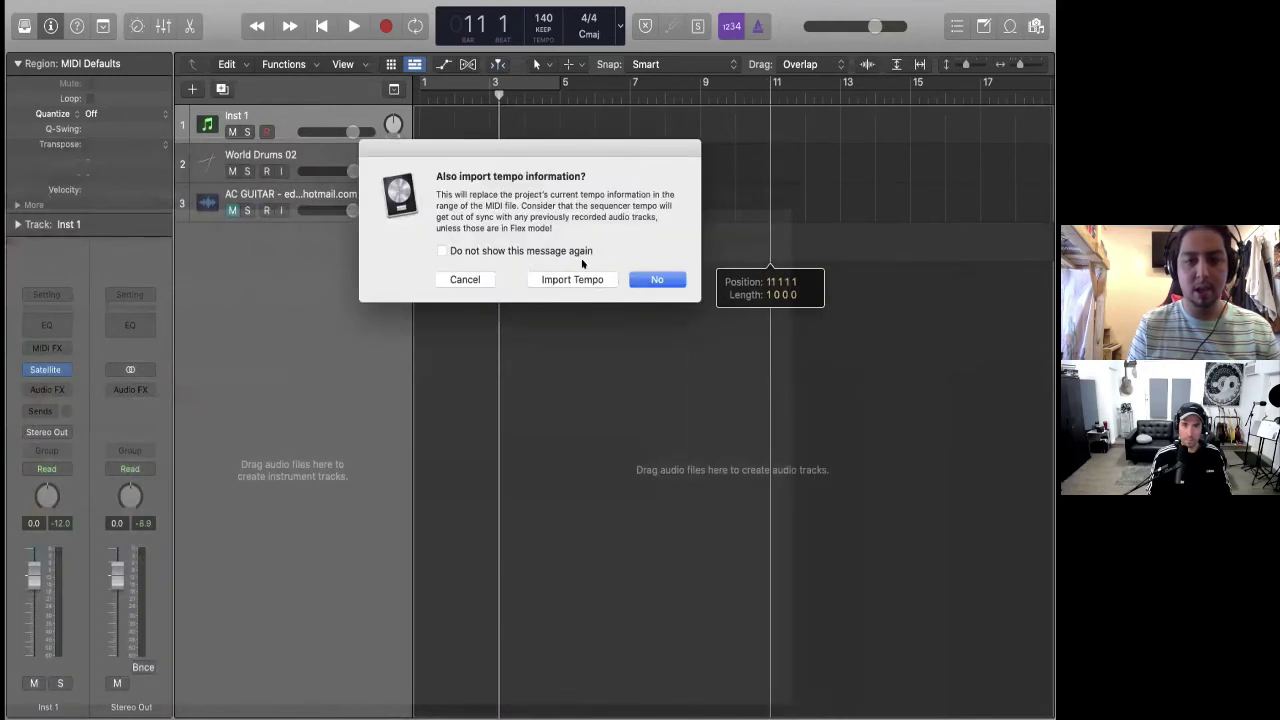
left_click(588, 279)
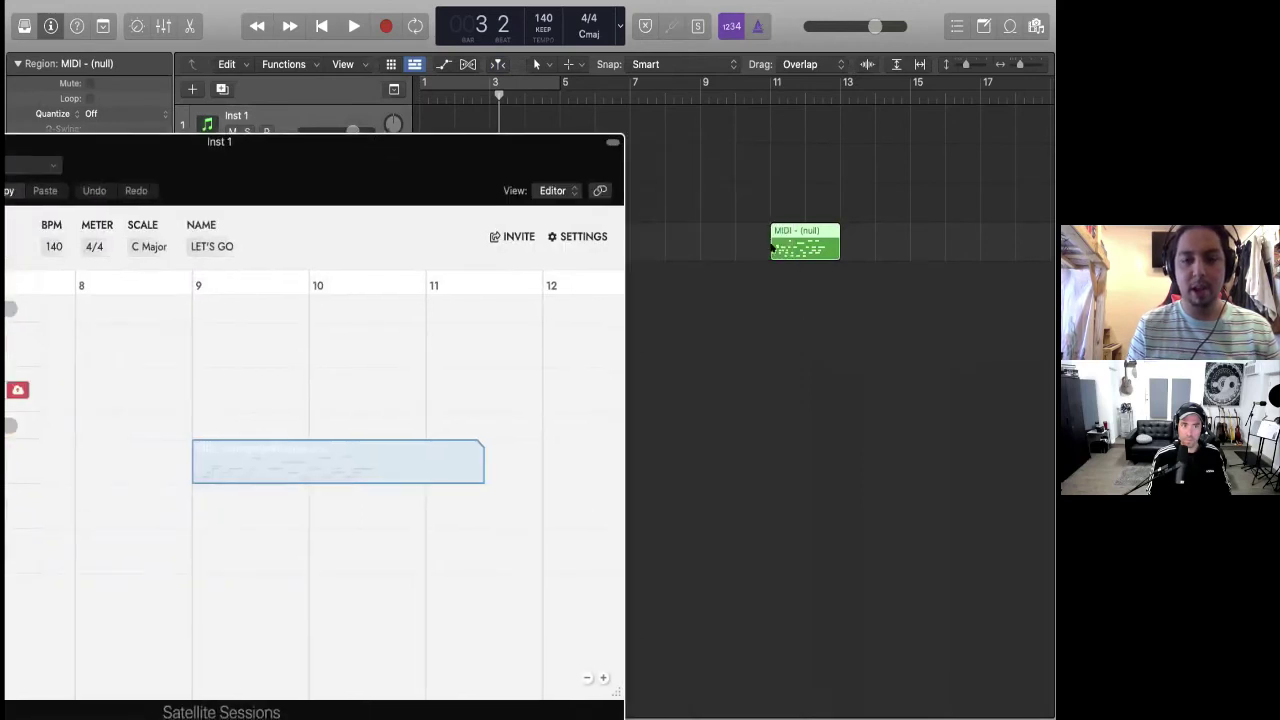
Move the imported MIDI region to start at bar 10 and play it back on the Steinway Grand Piano track
left_click_drag(771, 247, 737, 247)
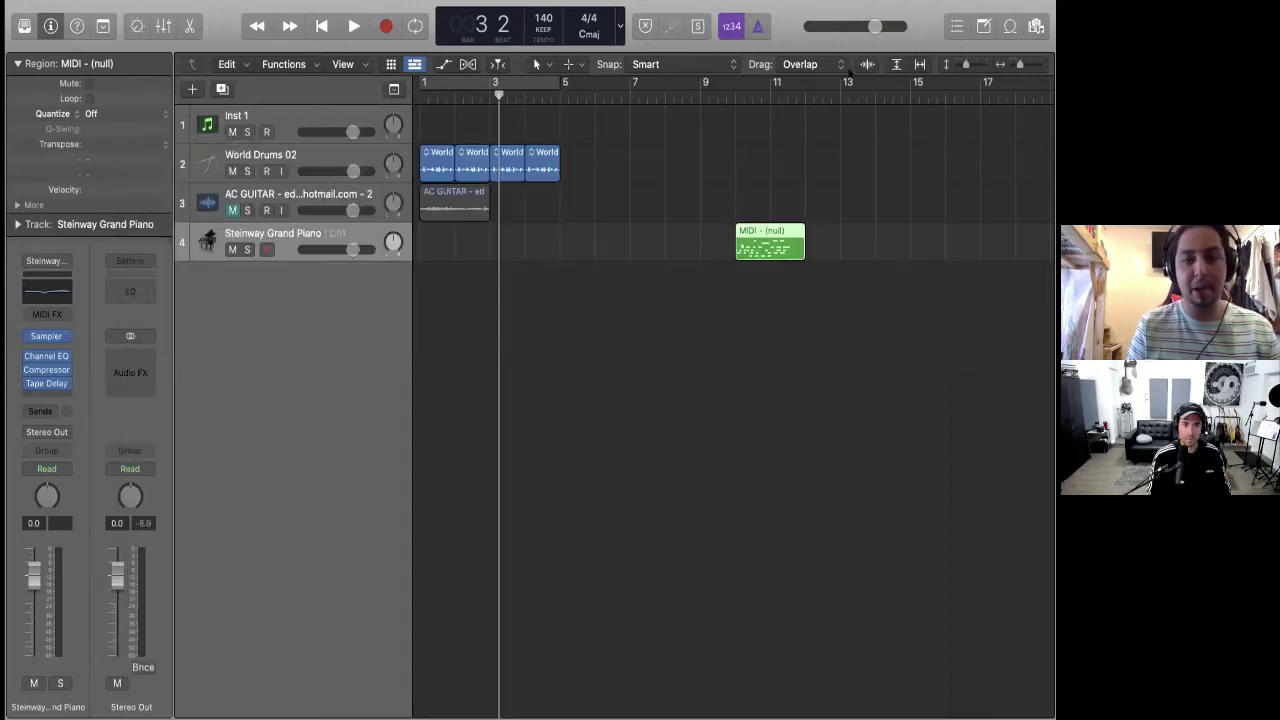
left_click(728, 88)
key("space")
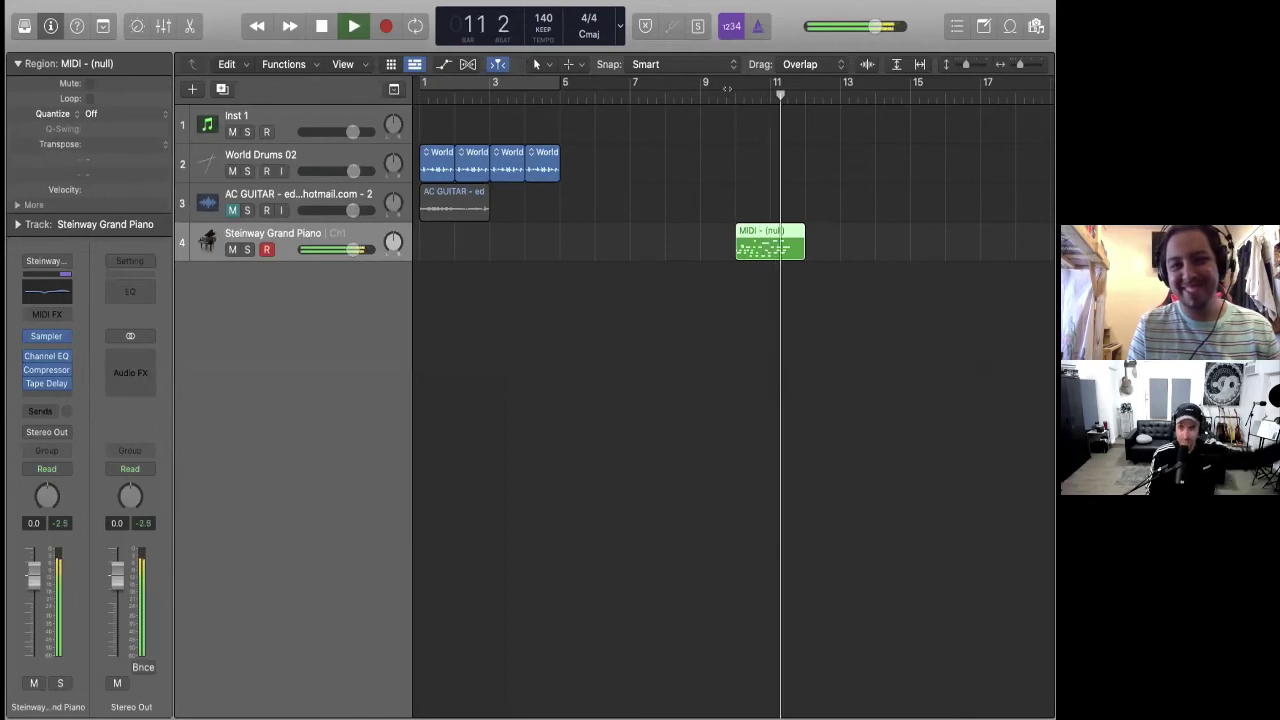
key("space")
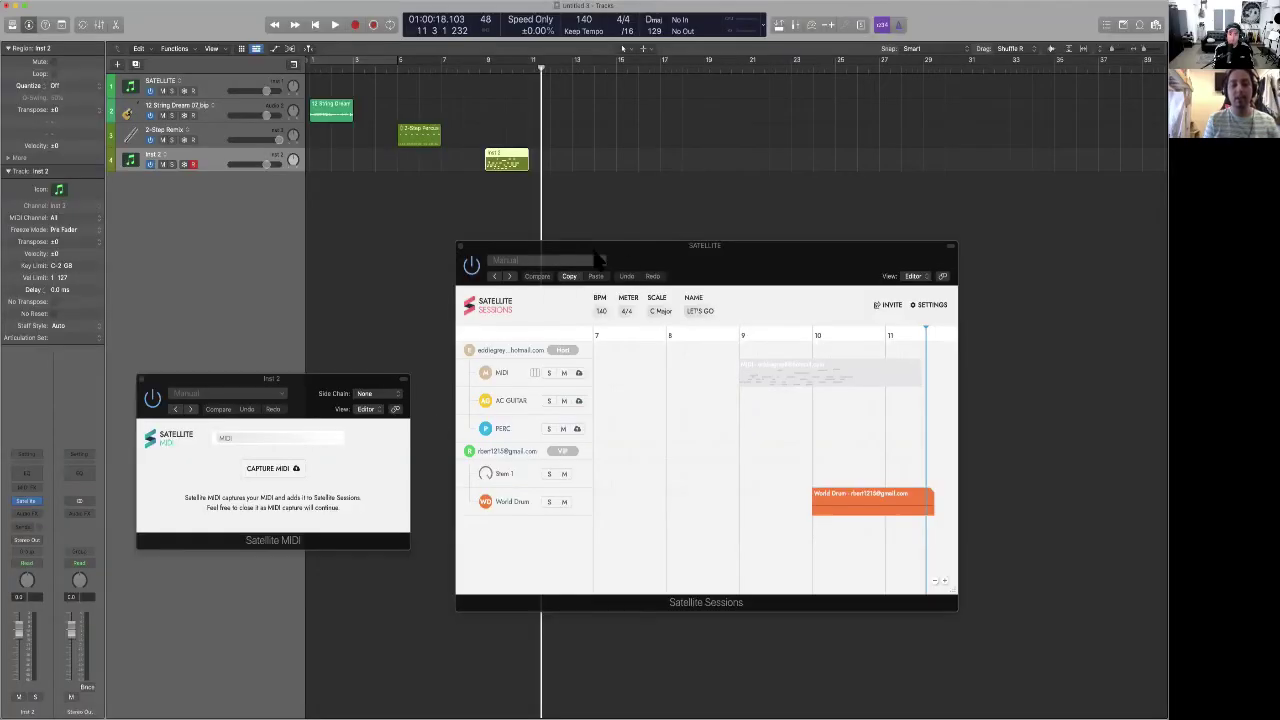
In the host's project, set the tempo to 110 BPM and sync Satellite with the DAW
left_click(560, 262)
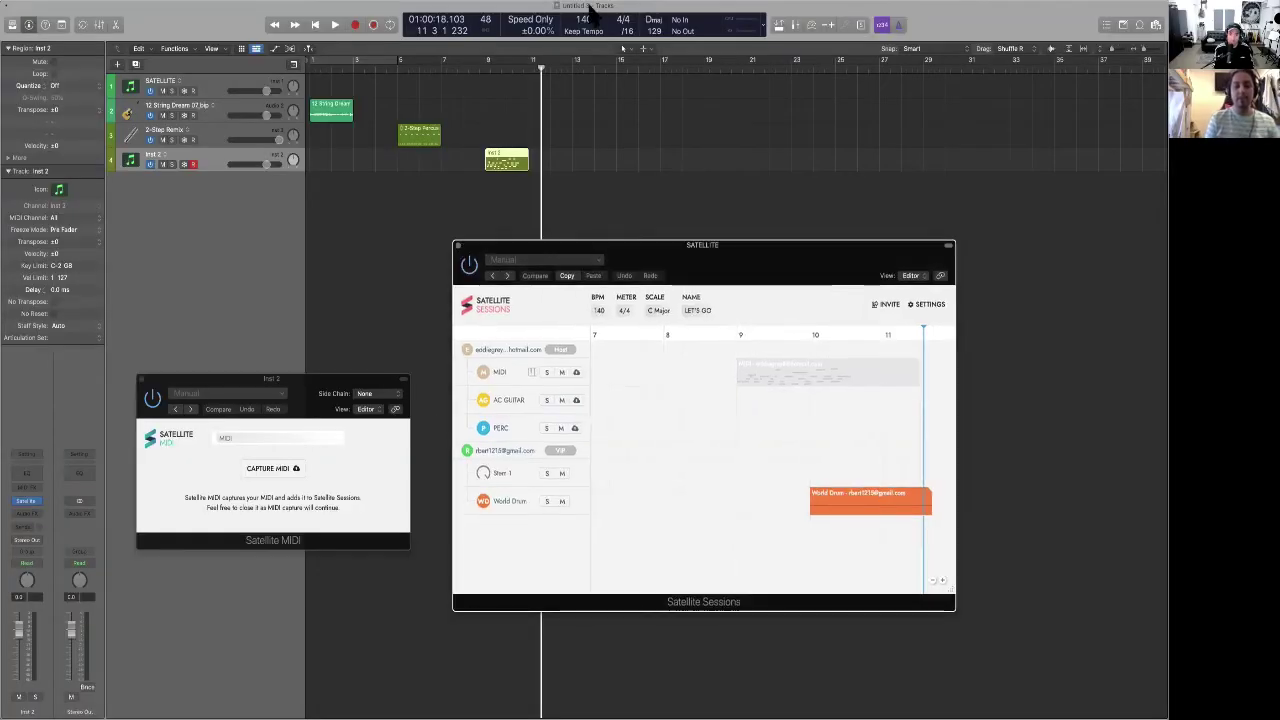
left_click_drag(590, 8, 593, 33)
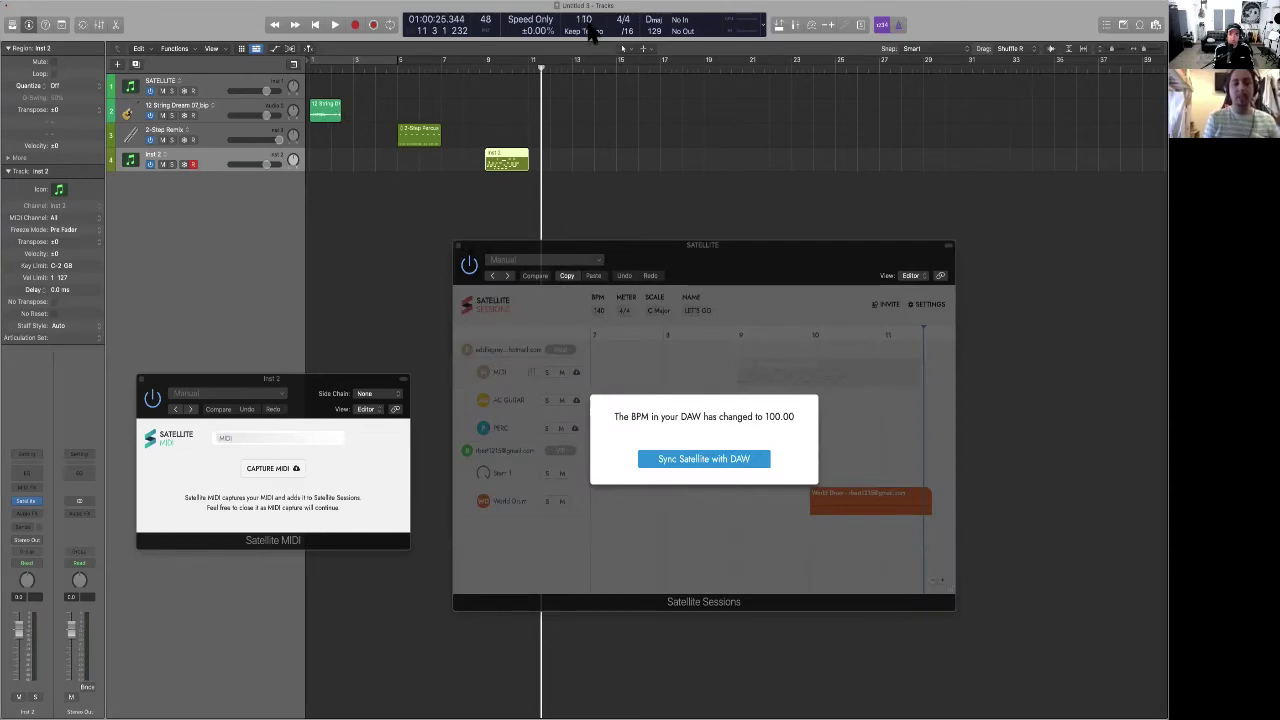
left_click(674, 462)
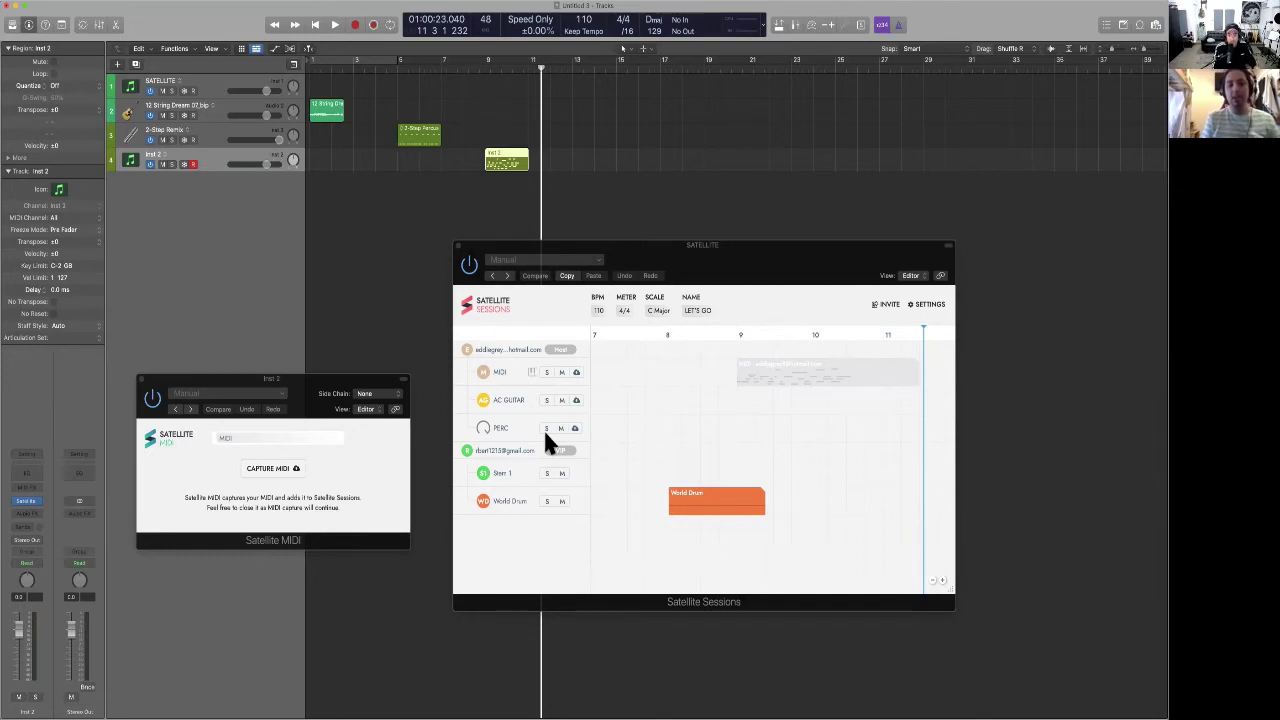
Close the Satellite MIDI and Satellite Sessions windows and delete all four tracks together with their regions
left_click(140, 378)
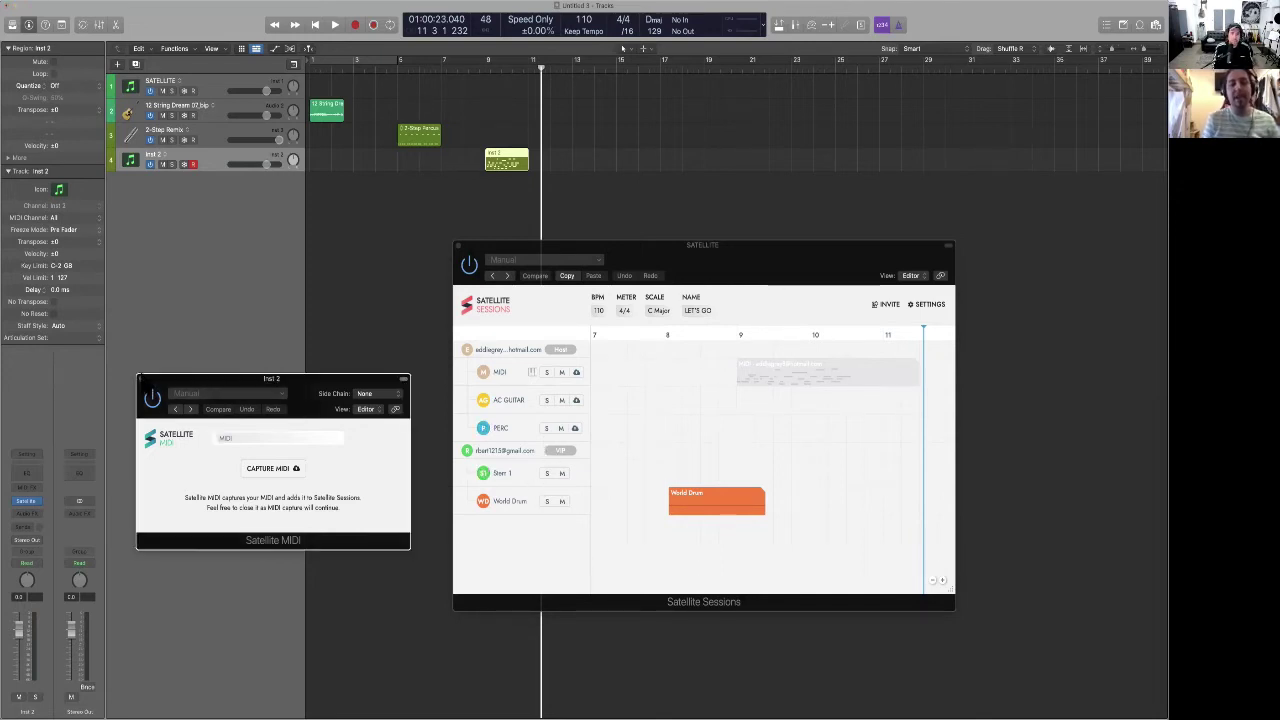
left_click(141, 378)
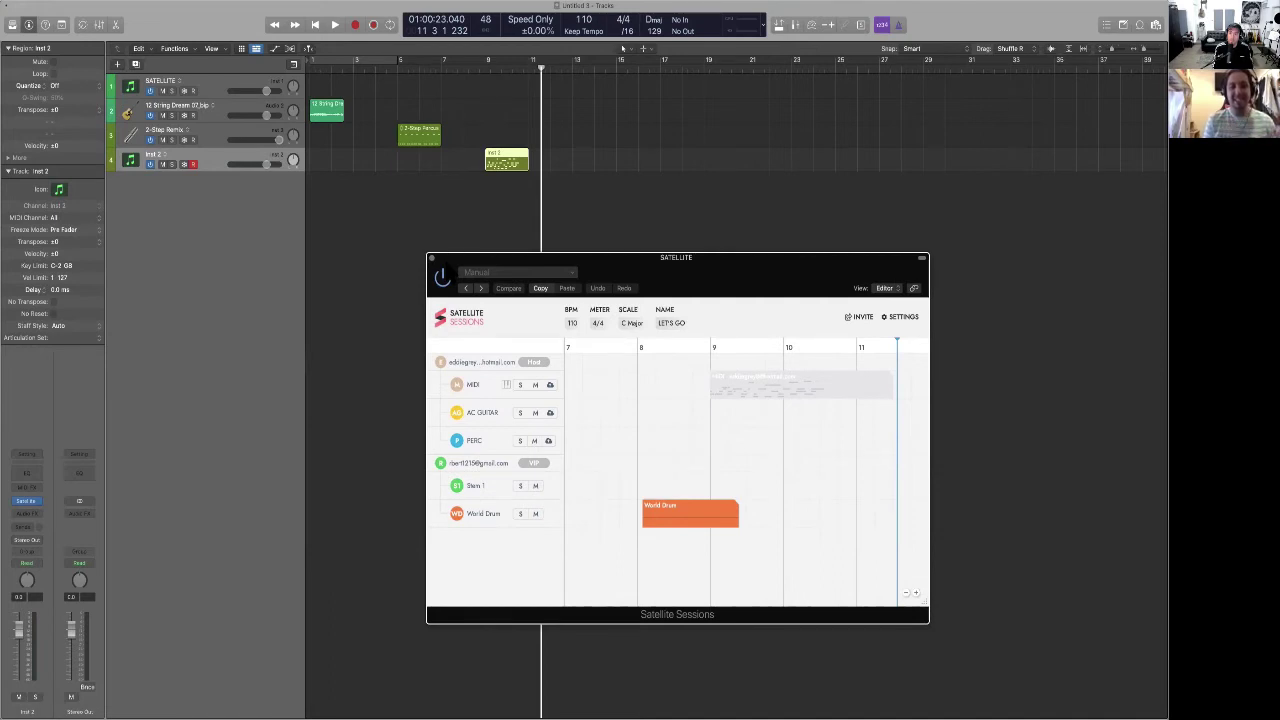
left_click(430, 257)
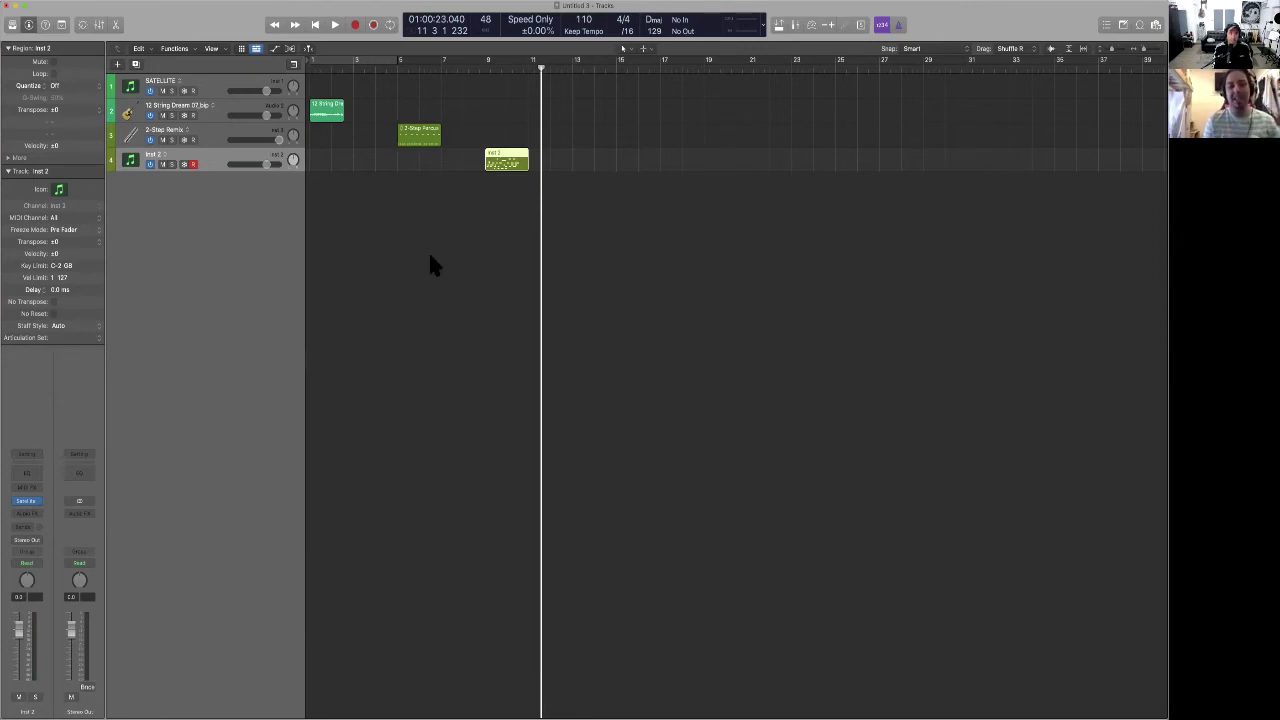
left_click(214, 109, "shift")
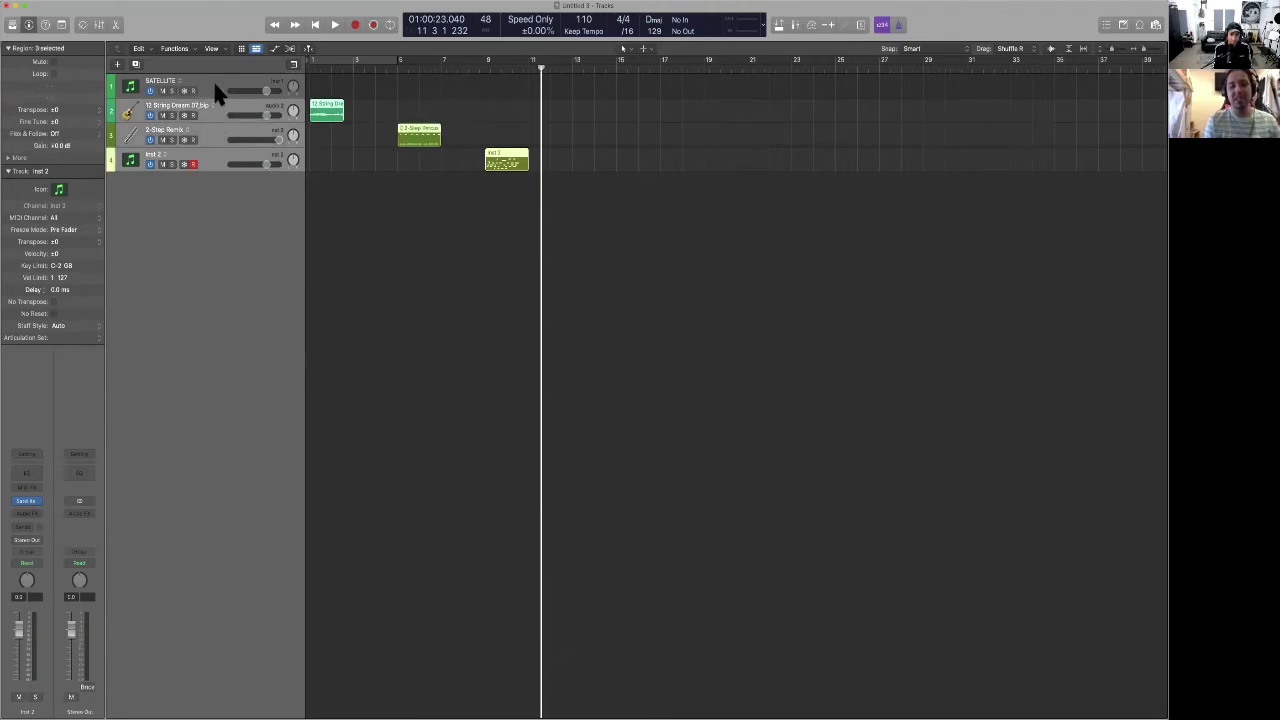
left_click(218, 93, "shift")
key("BackSpace")
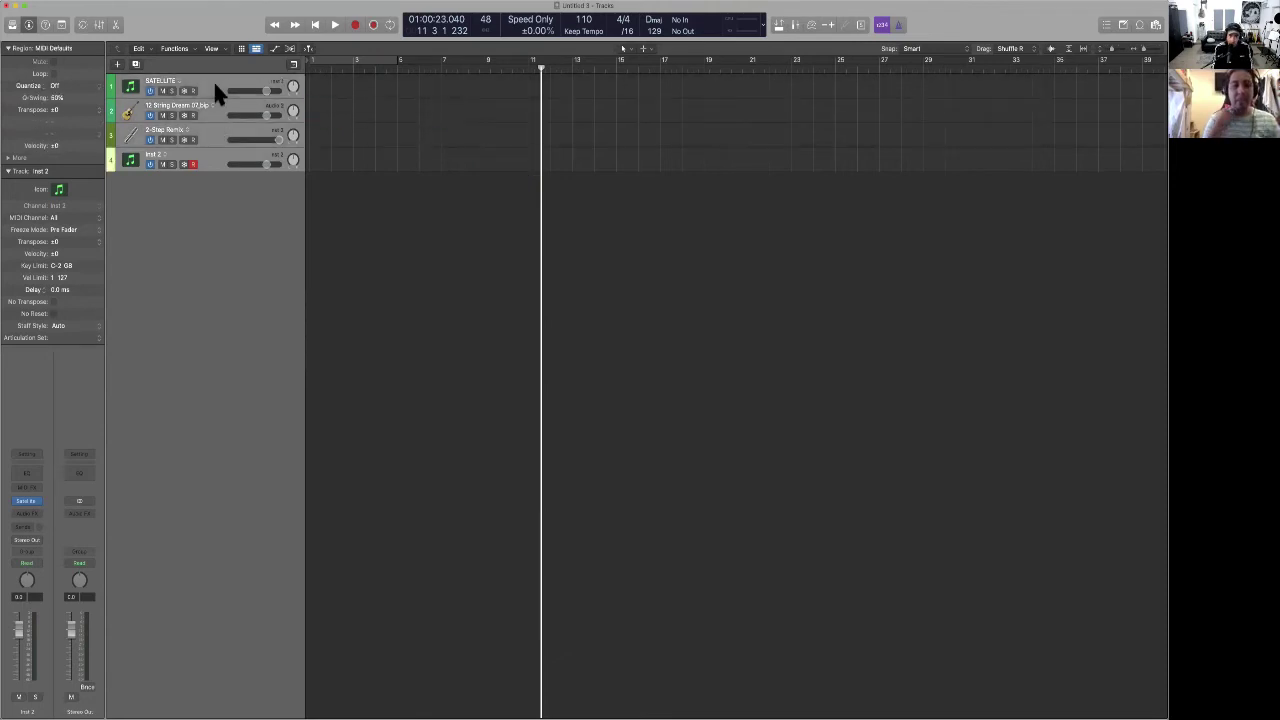
key("super+BackSpace")
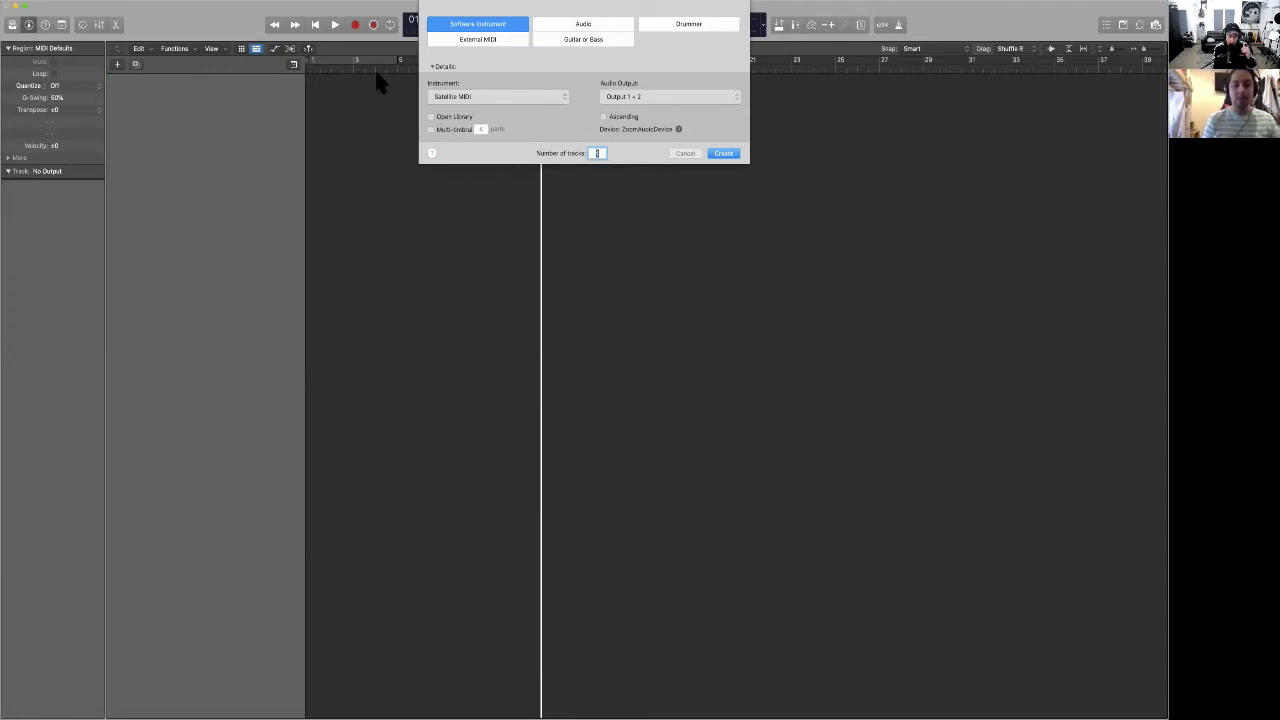
Create one software instrument track with the stereo Satellite Sessions plugin from Mixed In Key as its instrument
left_click(497, 97)
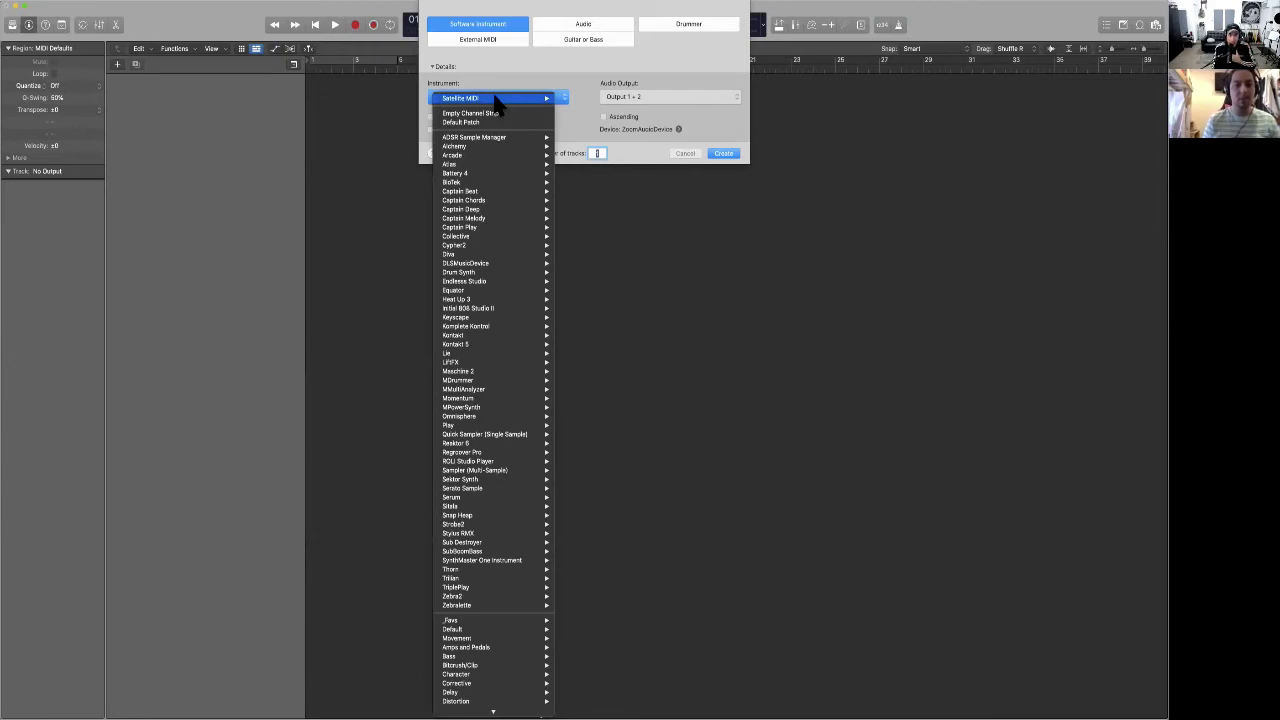
mouse_move(507, 705)
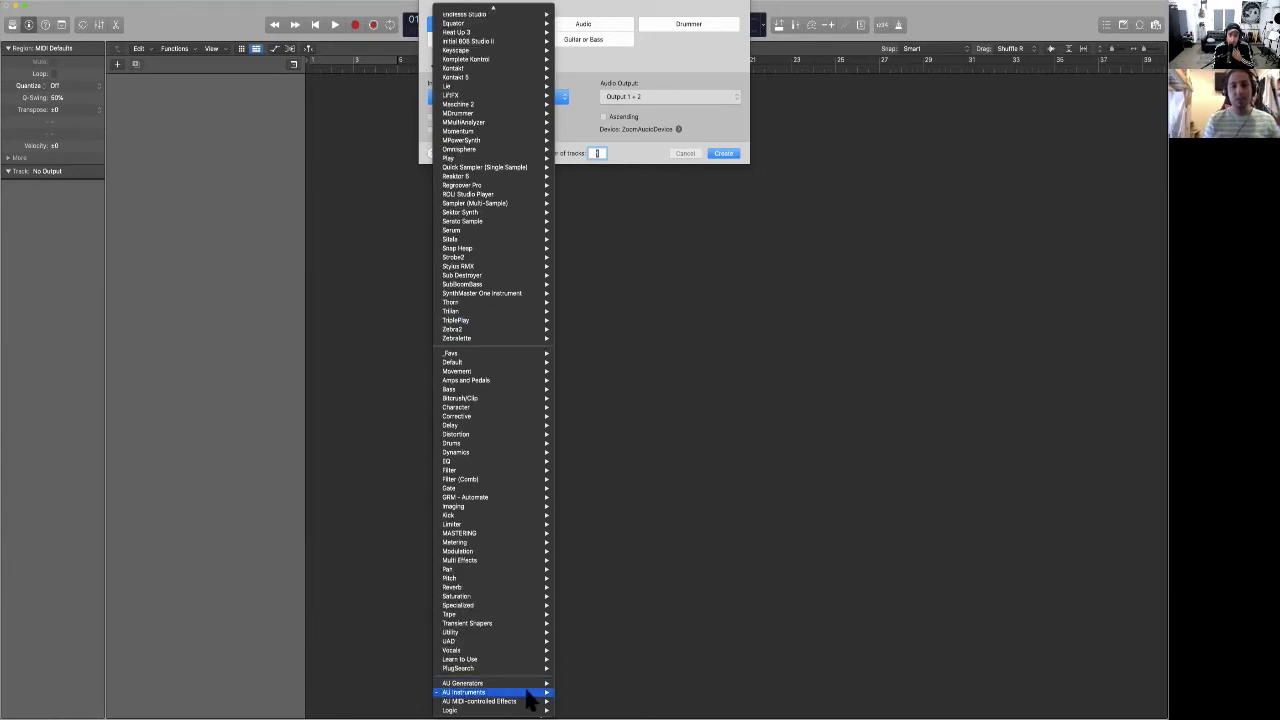
mouse_move(610, 531)
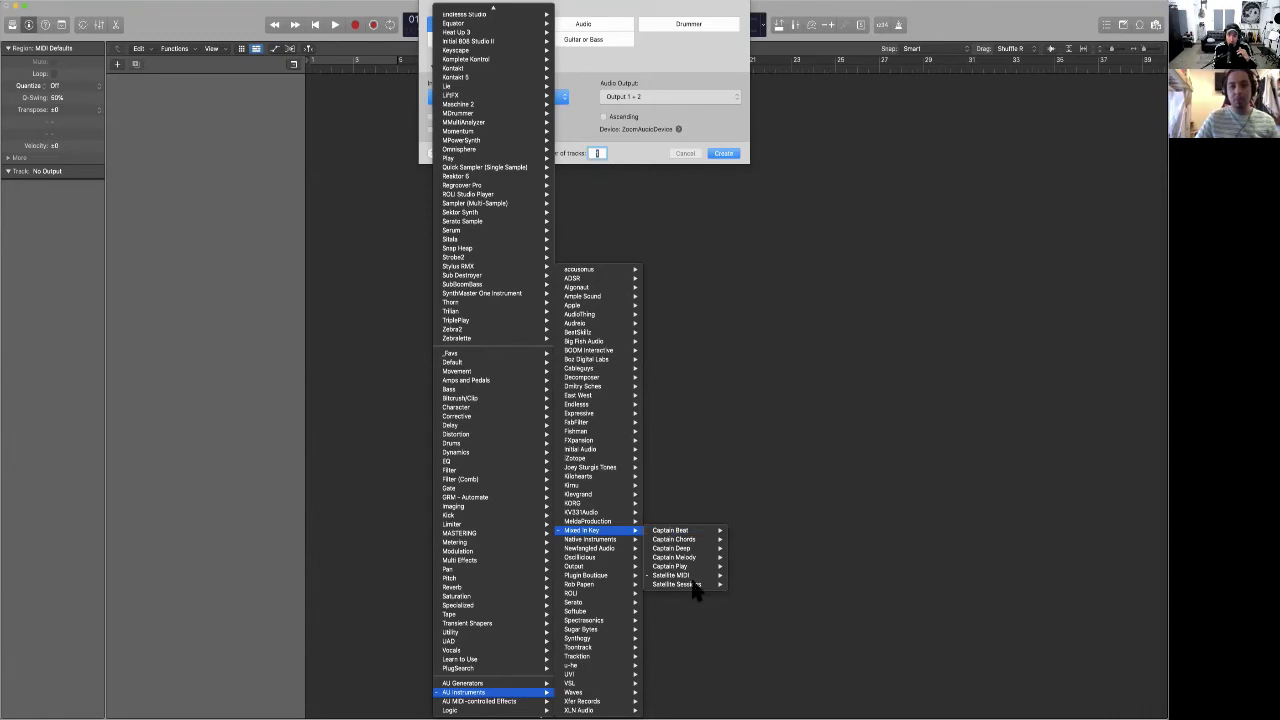
mouse_move(695, 585)
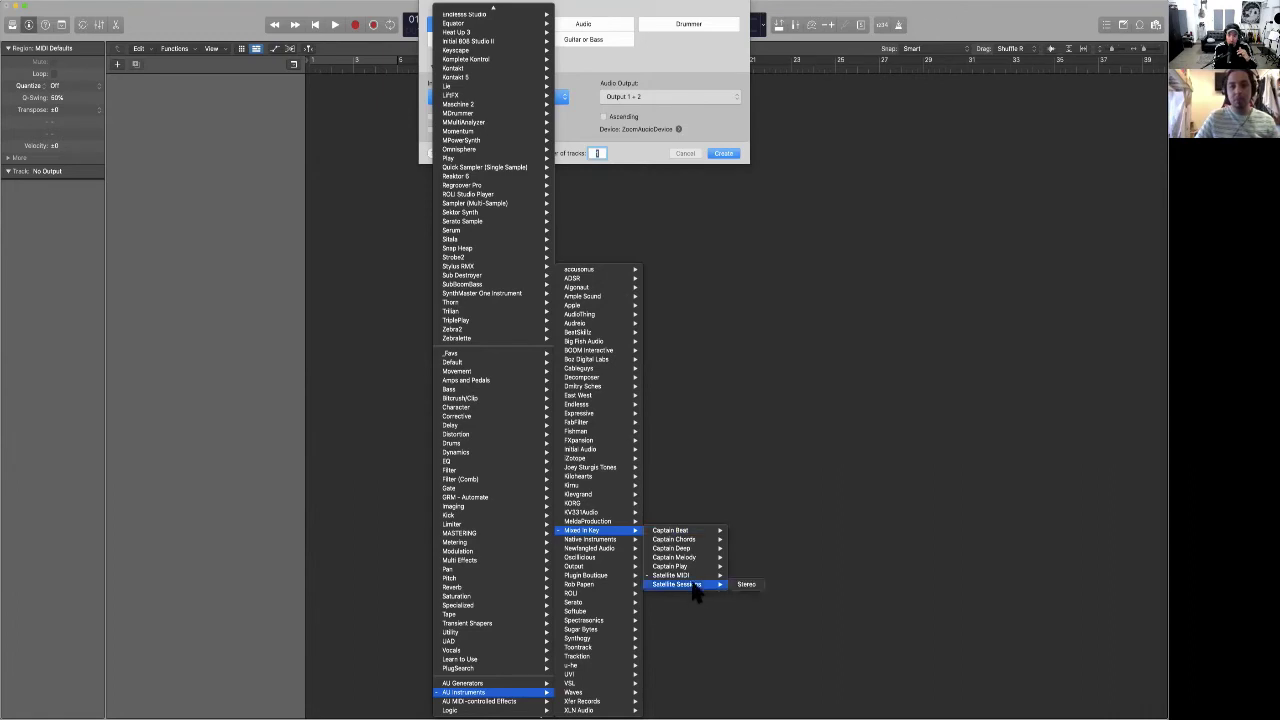
left_click(748, 586)
left_click(728, 155)
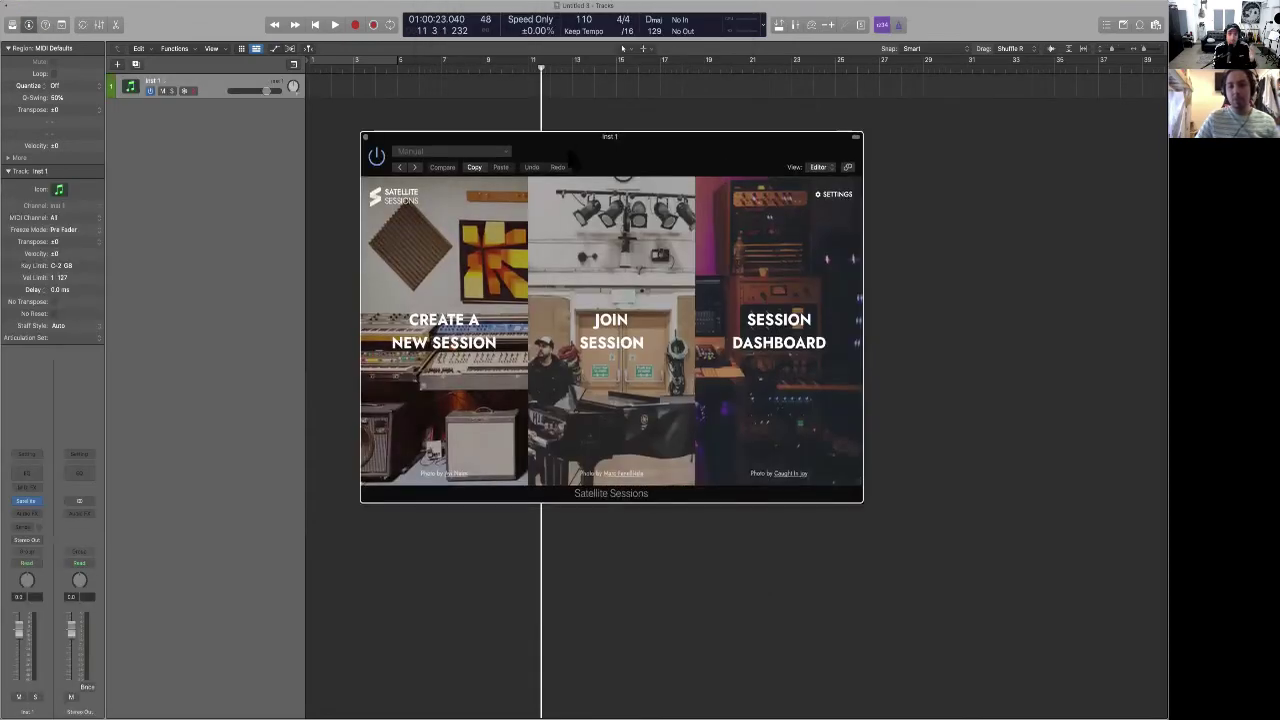
Create a new Satellite session named HF MUSIC ACADEMY with key A and the Minor scale
left_click_drag(572, 158, 529, 178)
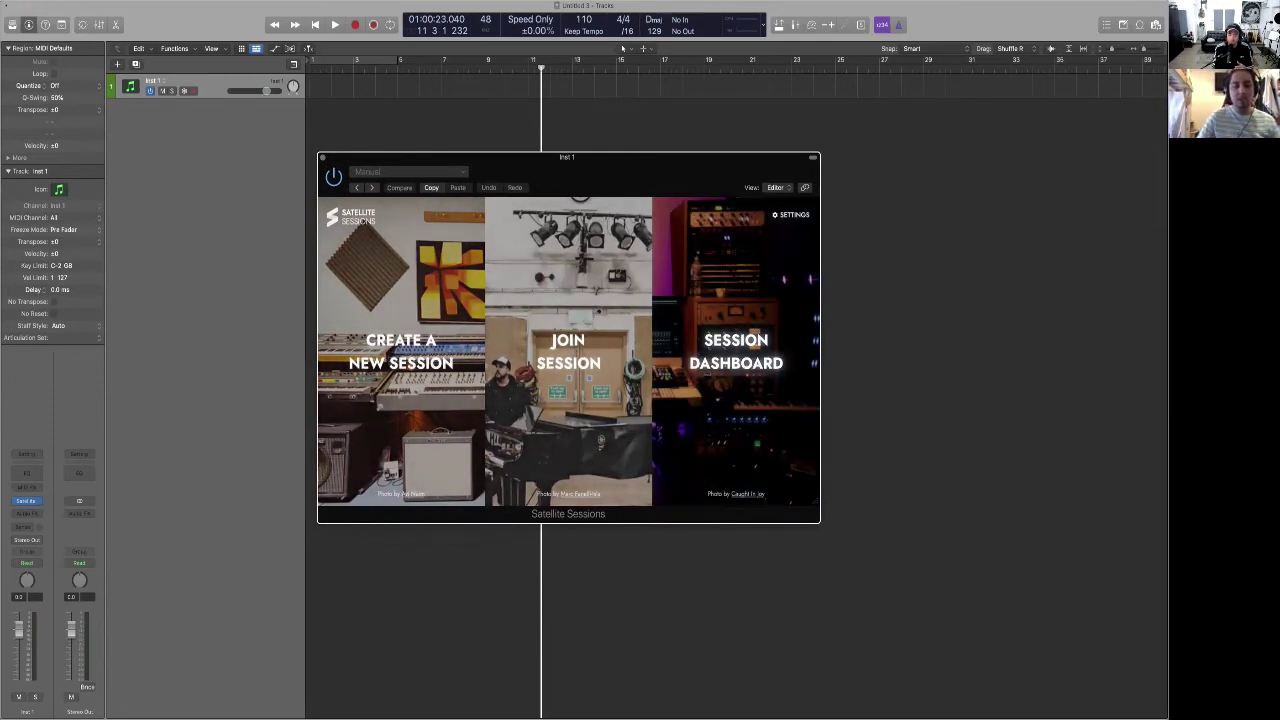
left_click(408, 365)
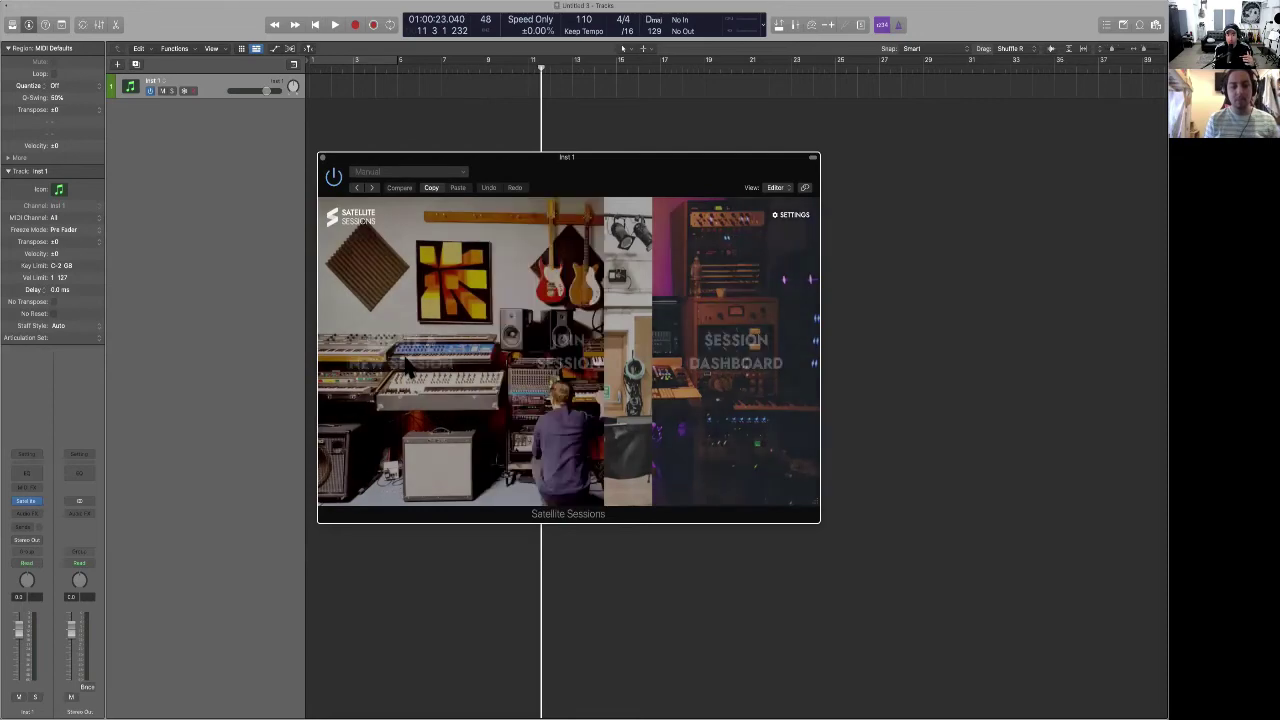
left_click(517, 312)
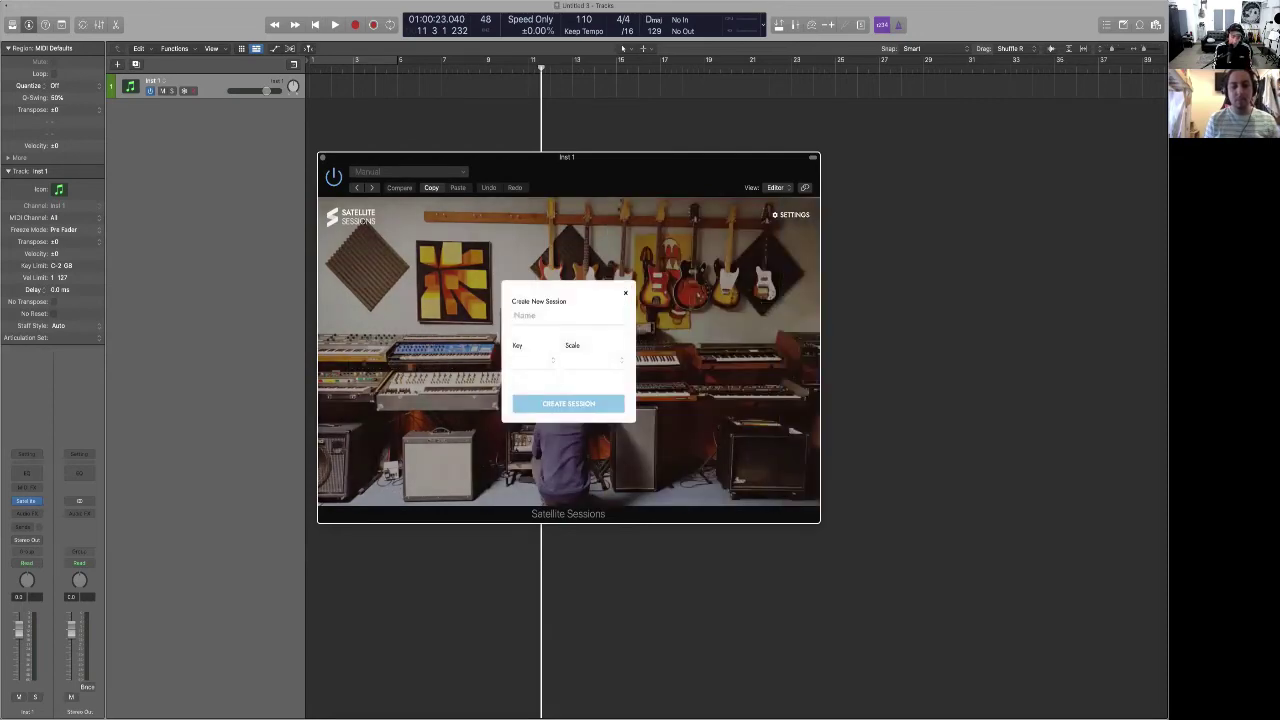
type("HF MUSIC ACADEM")
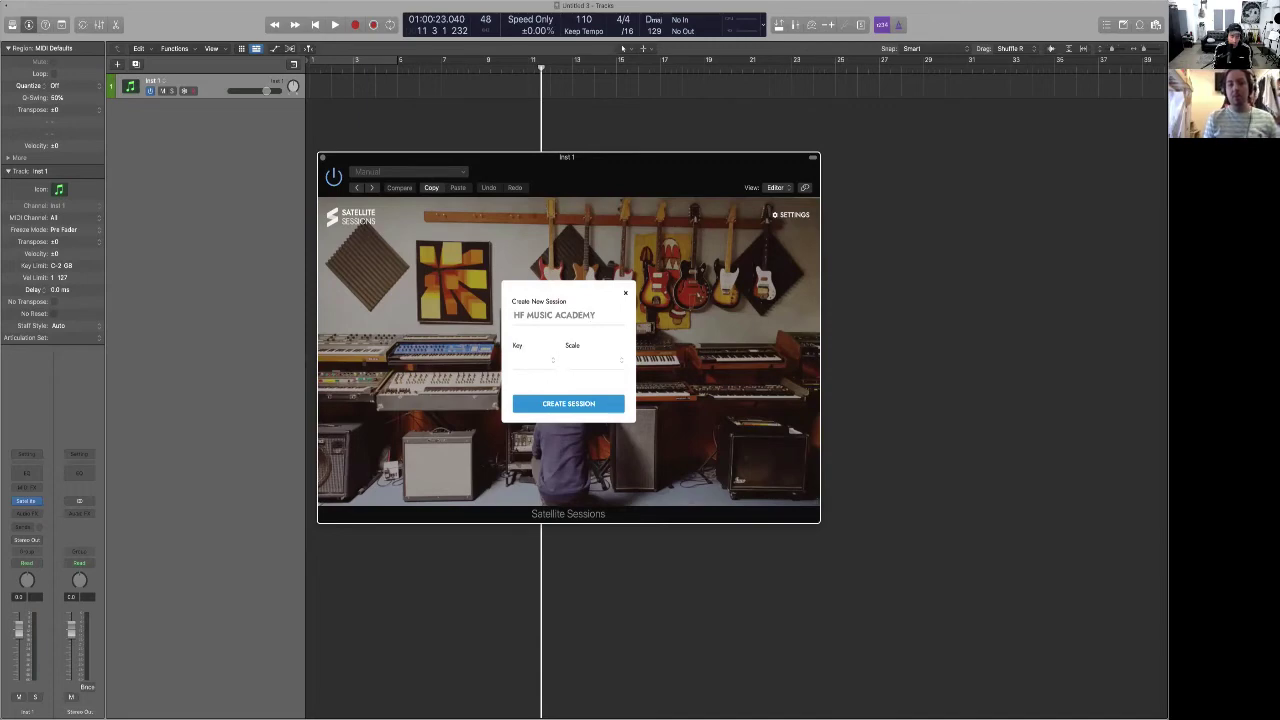
type("Y")
key("super+a")
left_click(536, 356)
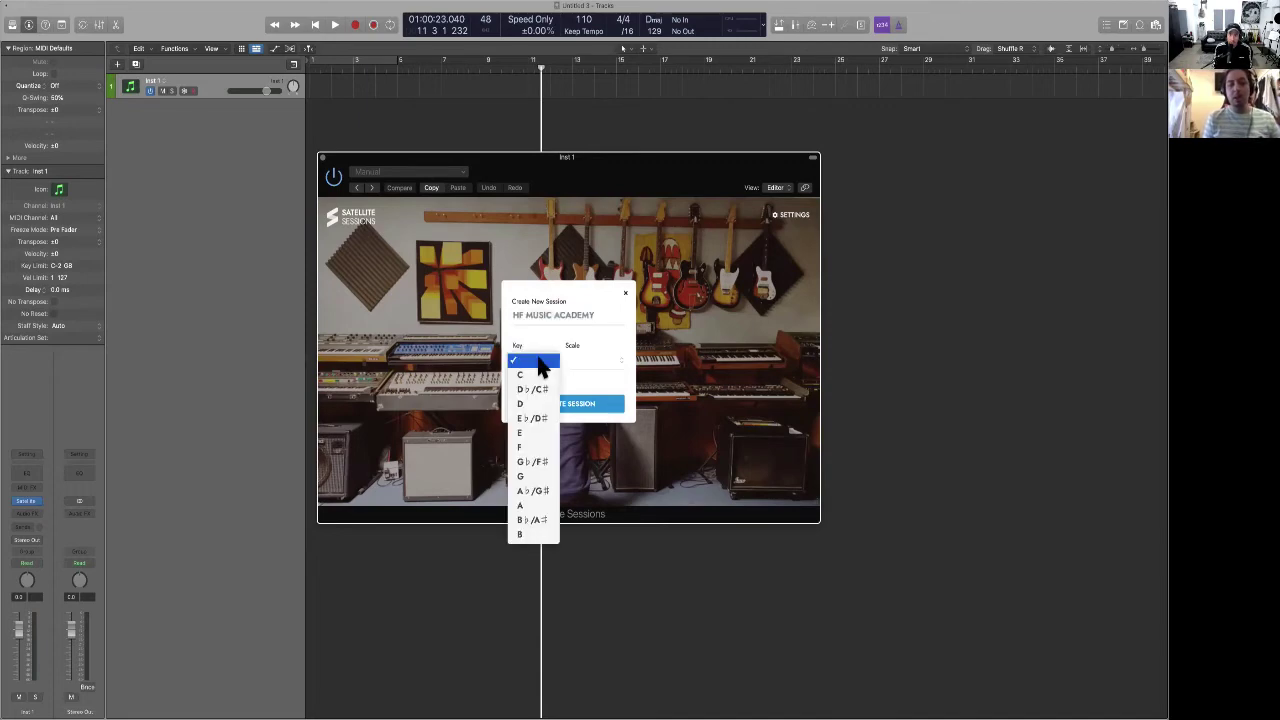
left_click(528, 505)
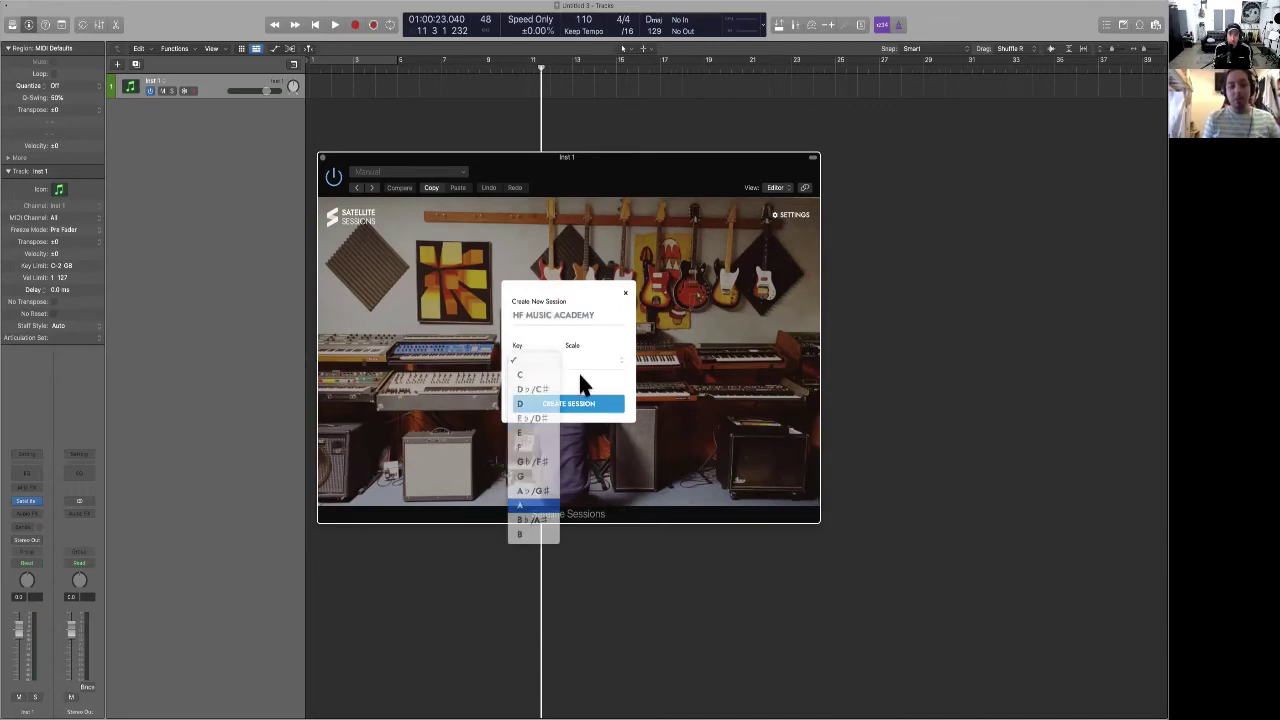
left_click(592, 362)
left_click(598, 400)
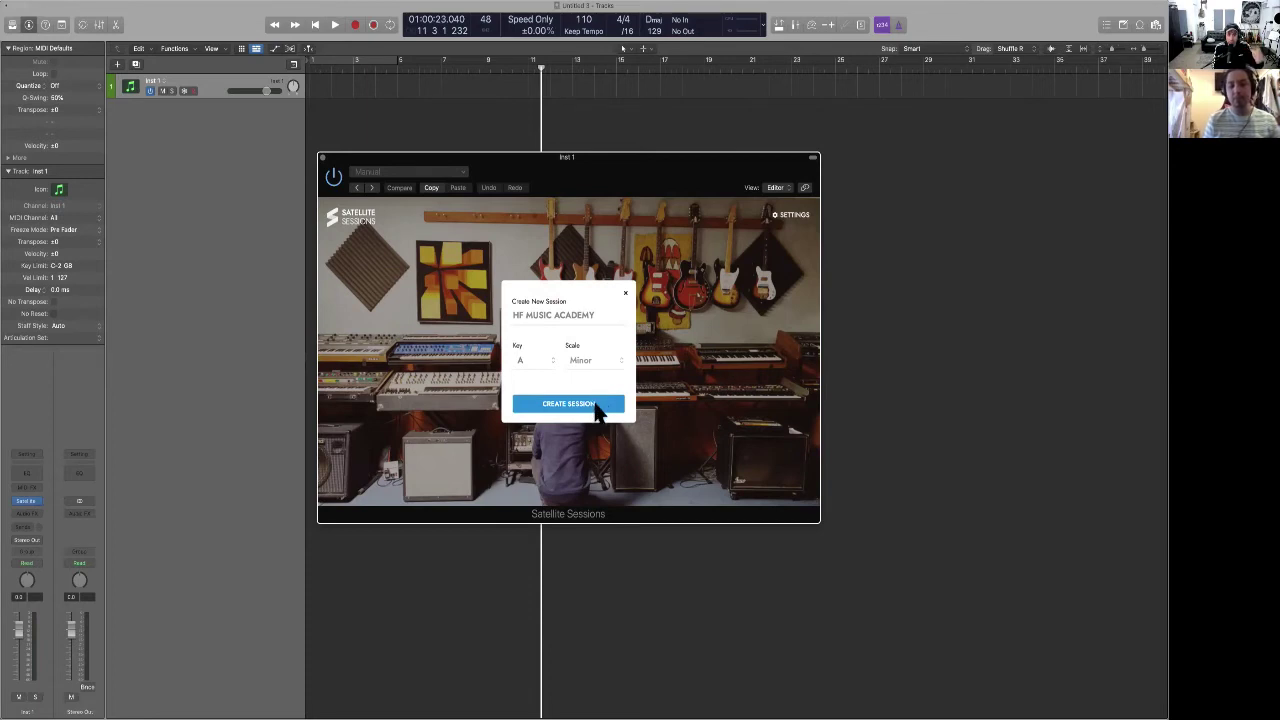
left_click(597, 405)
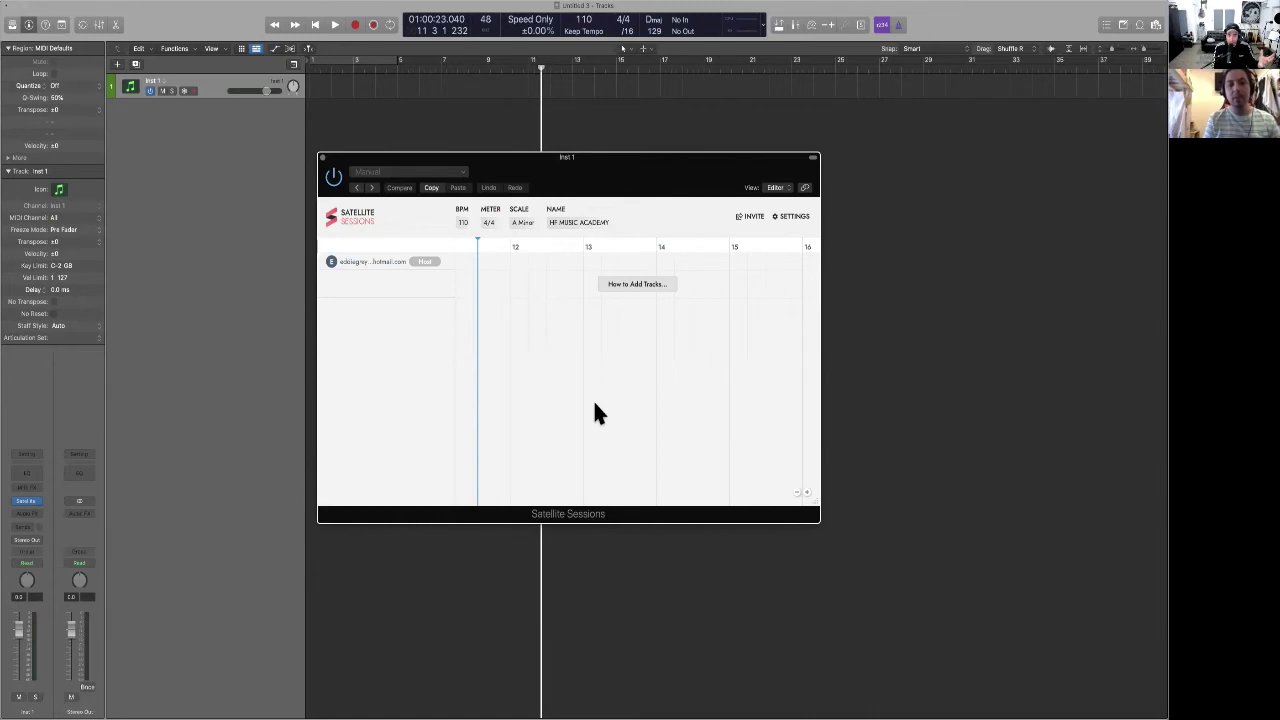
Invite the collaborator to the session by entering their e-mail address with the VIP role, and close the invitation dialog
left_click(752, 218)
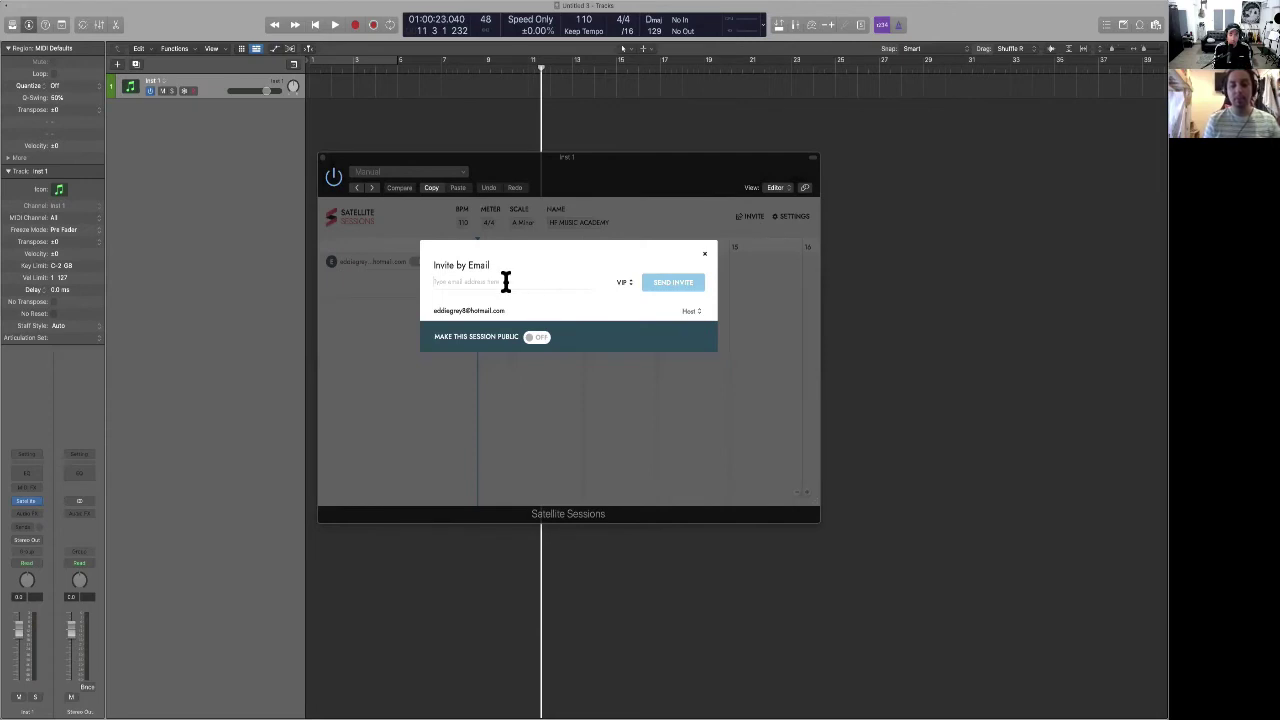
left_click(624, 282)
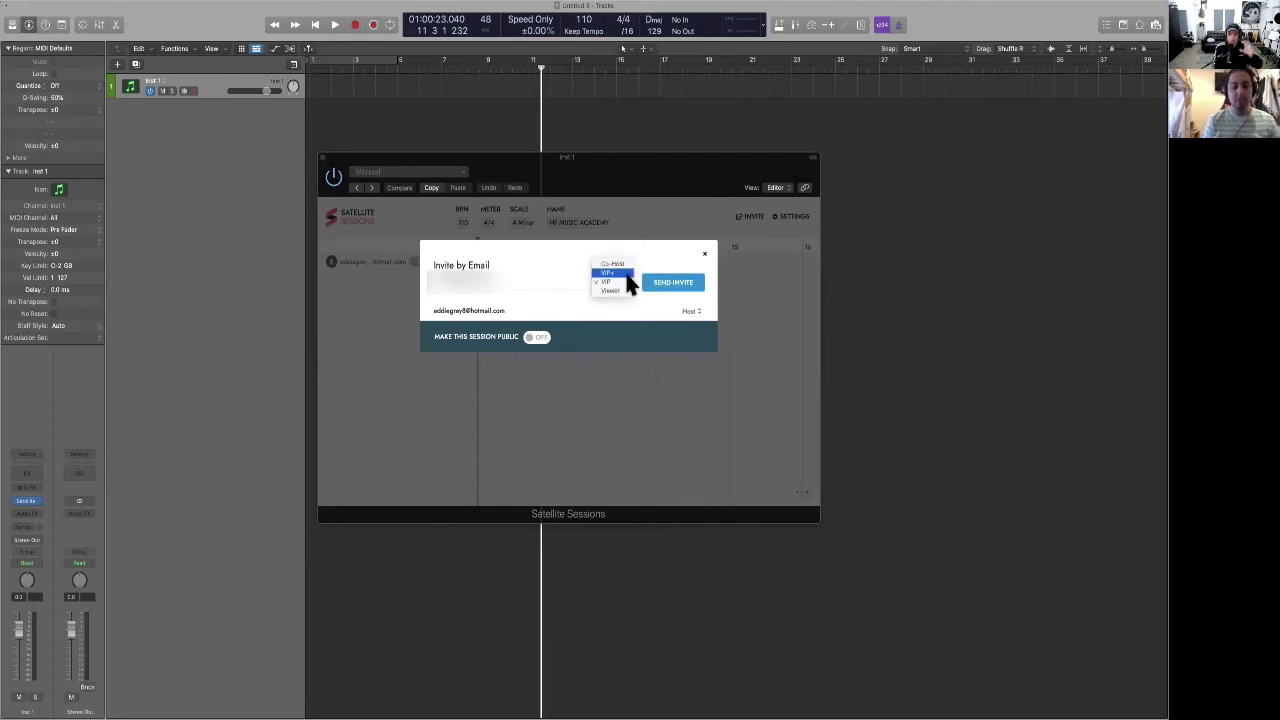
left_click(626, 282)
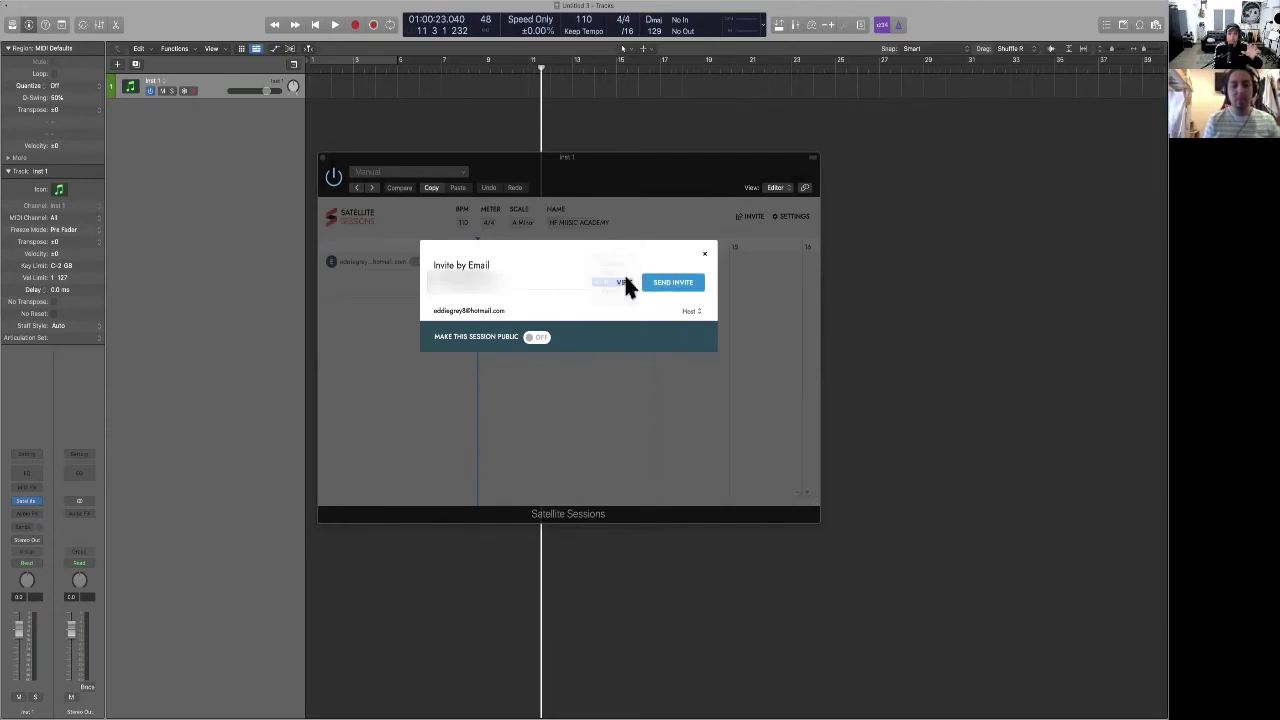
left_click(690, 283)
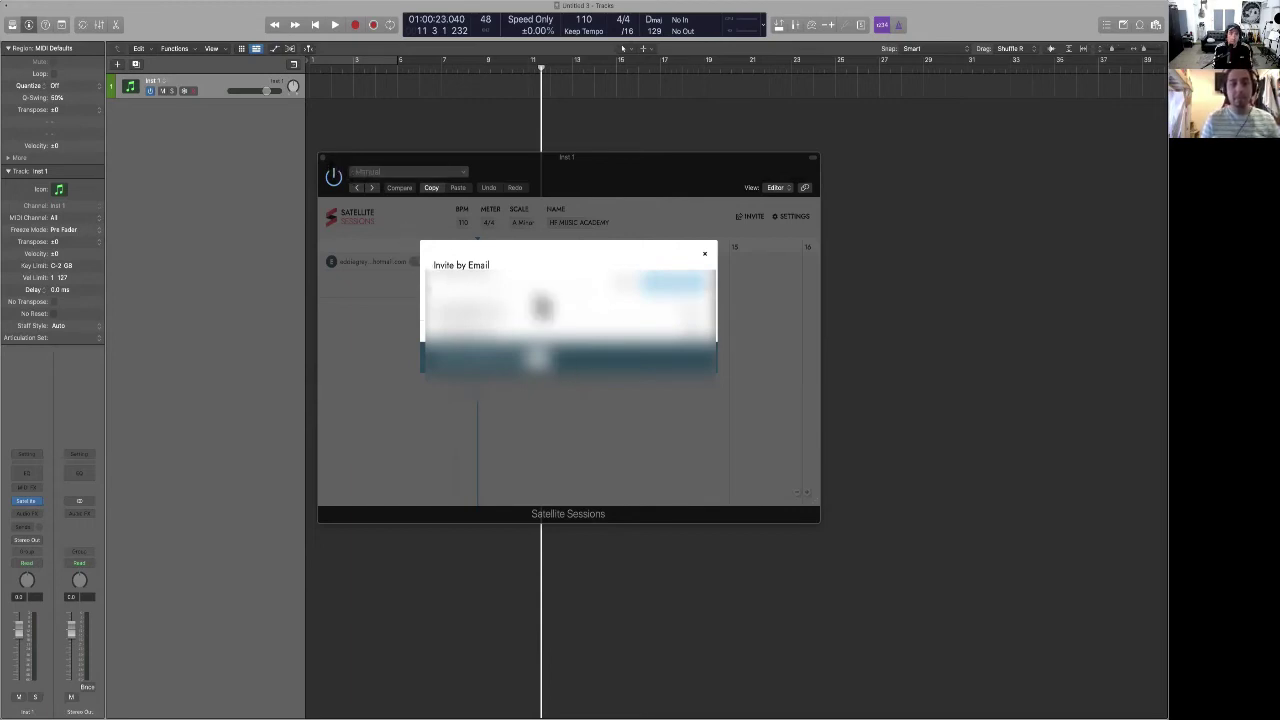
left_click(703, 254)
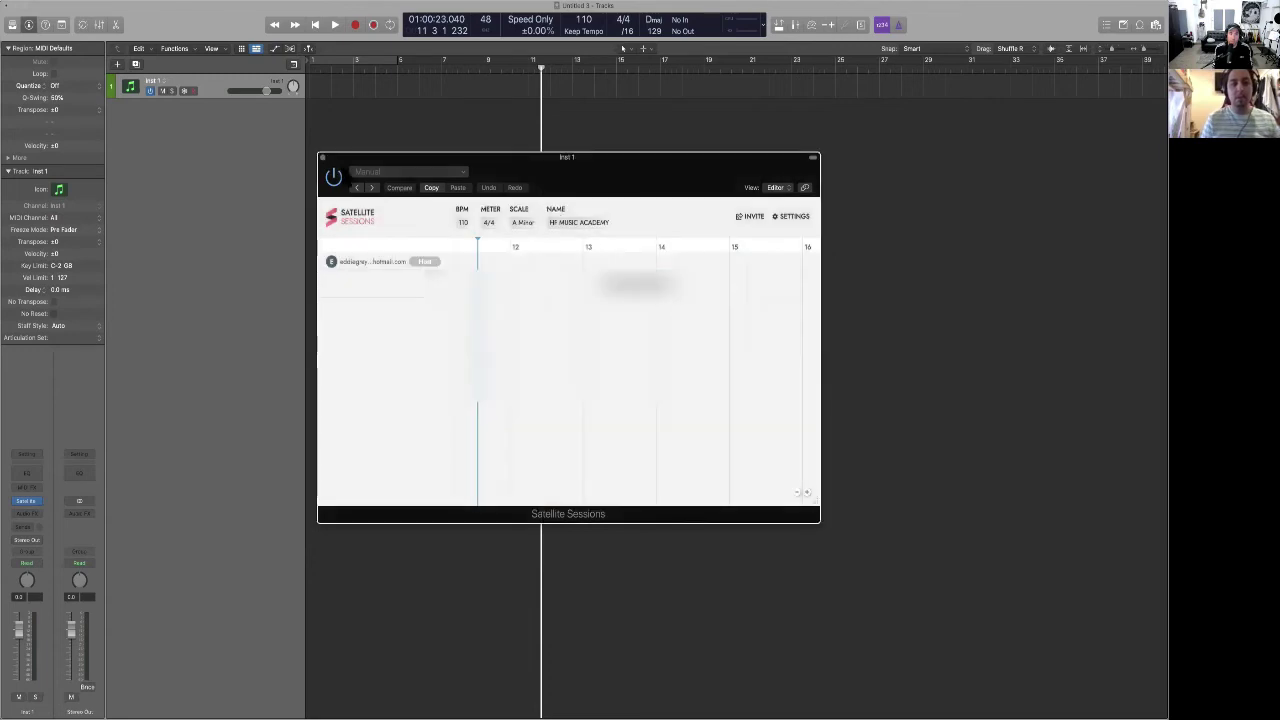
Add an audio track and place the 16mm Film Electric Piano Apple Loop on it at bar 1, importing the loop's tempo
left_click_drag(369, 192, 60, 390)
left_click_drag(153, 316, 154, 282)
left_click(208, 75)
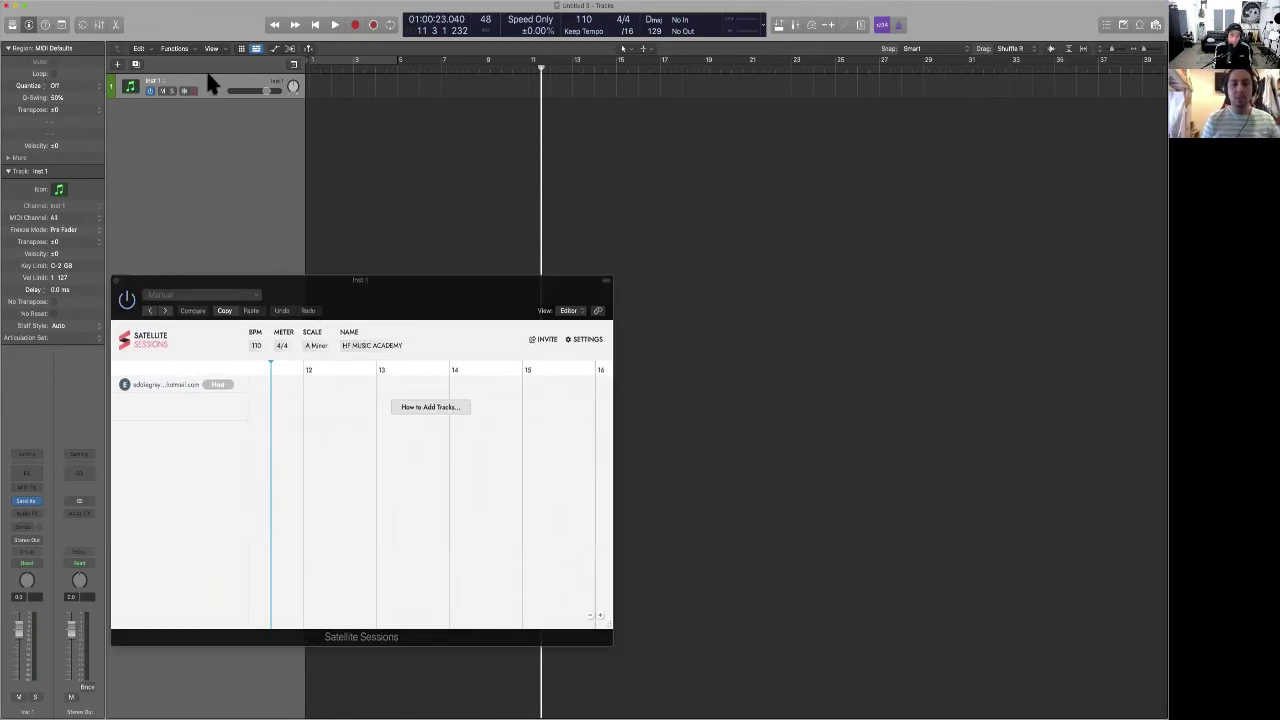
key("alt+super+n")
key("Return")
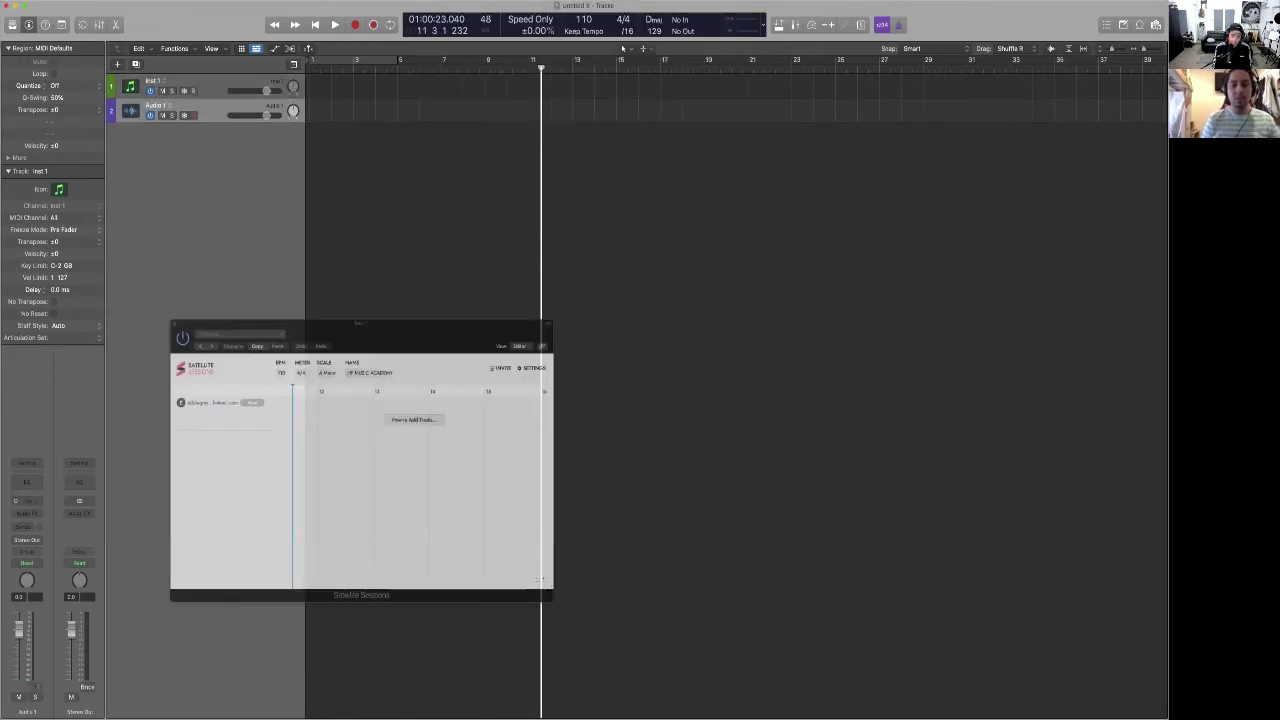
key("o")
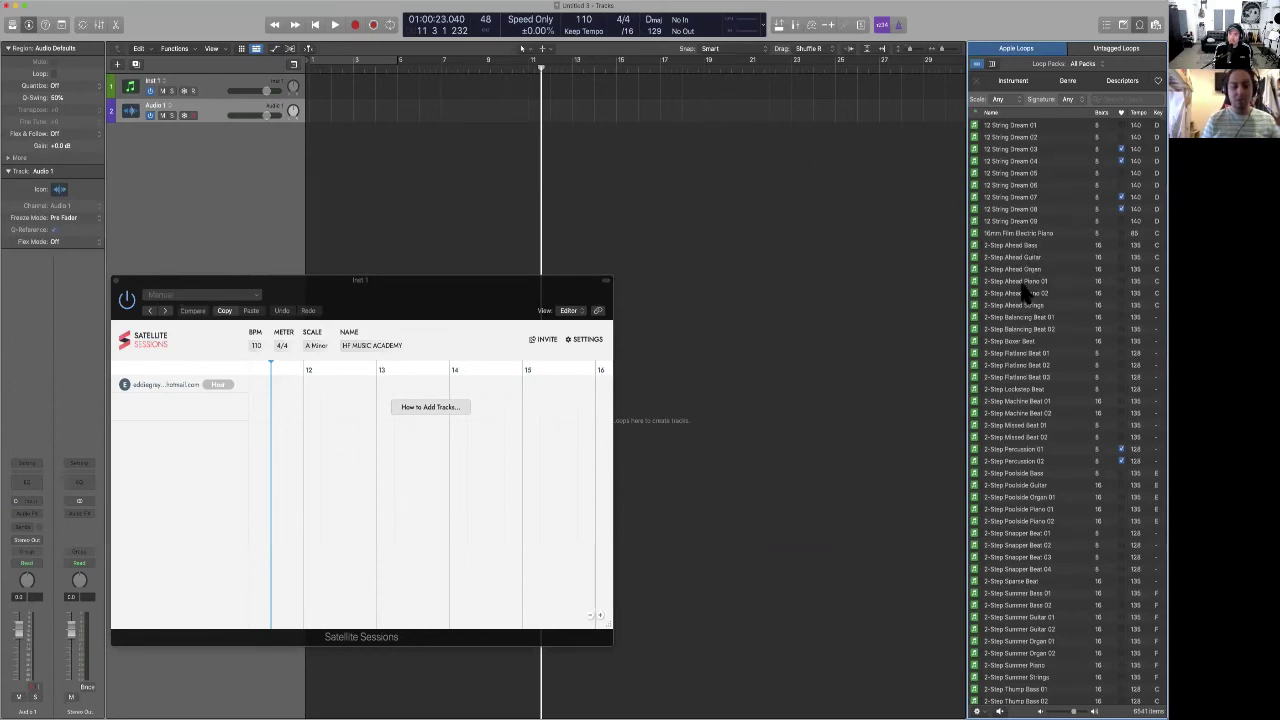
left_click_drag(1000, 233, 312, 120)
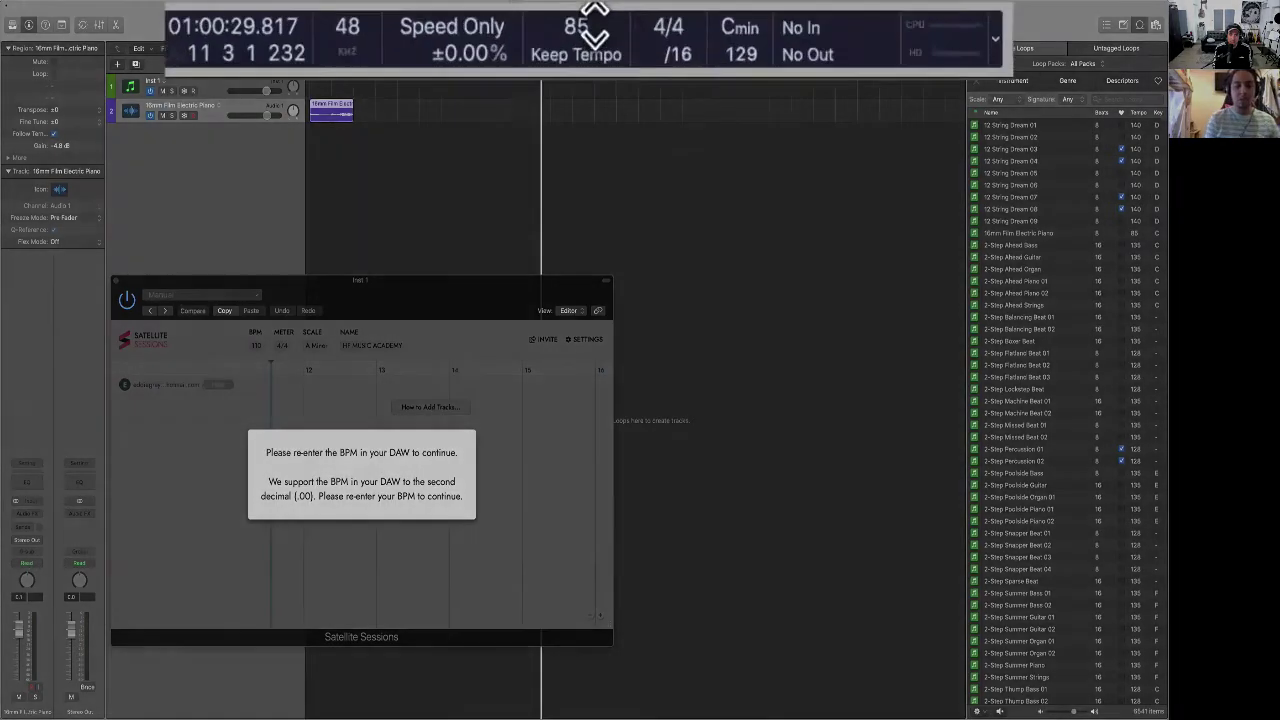
Re-enter the project tempo as 85 BPM and sync Satellite with the DAW
double_click(583, 20)
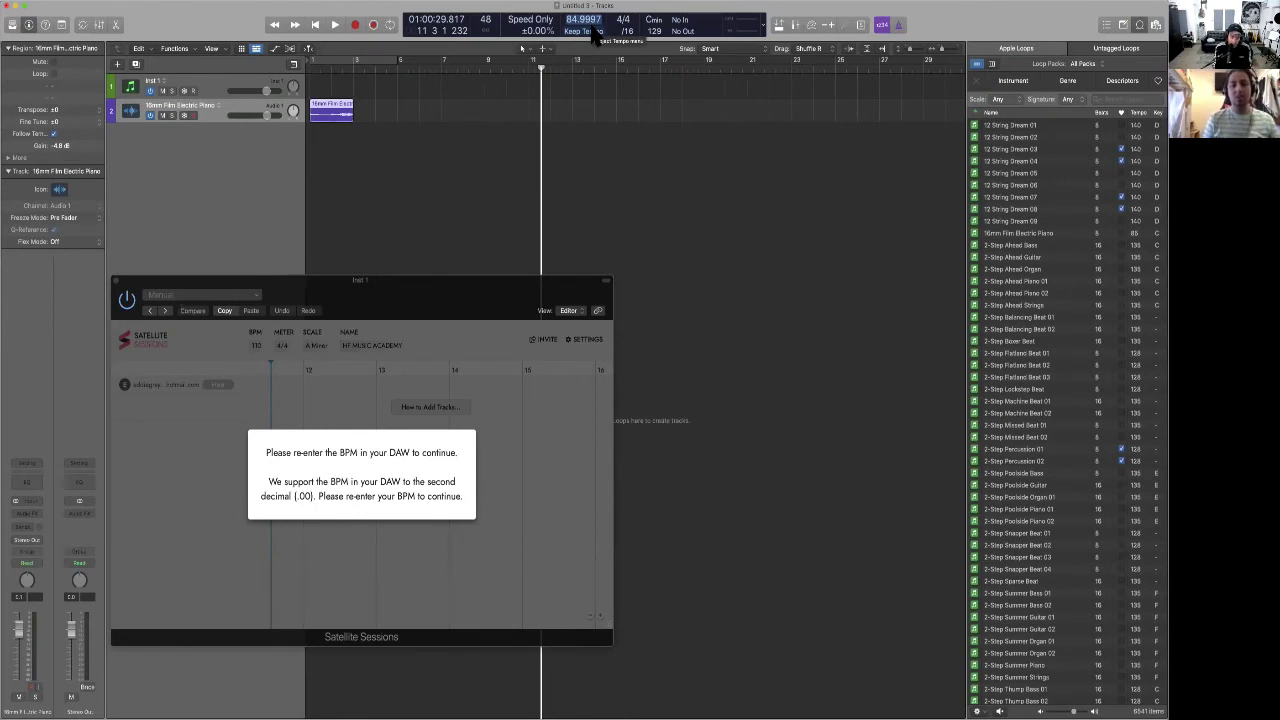
type("85")
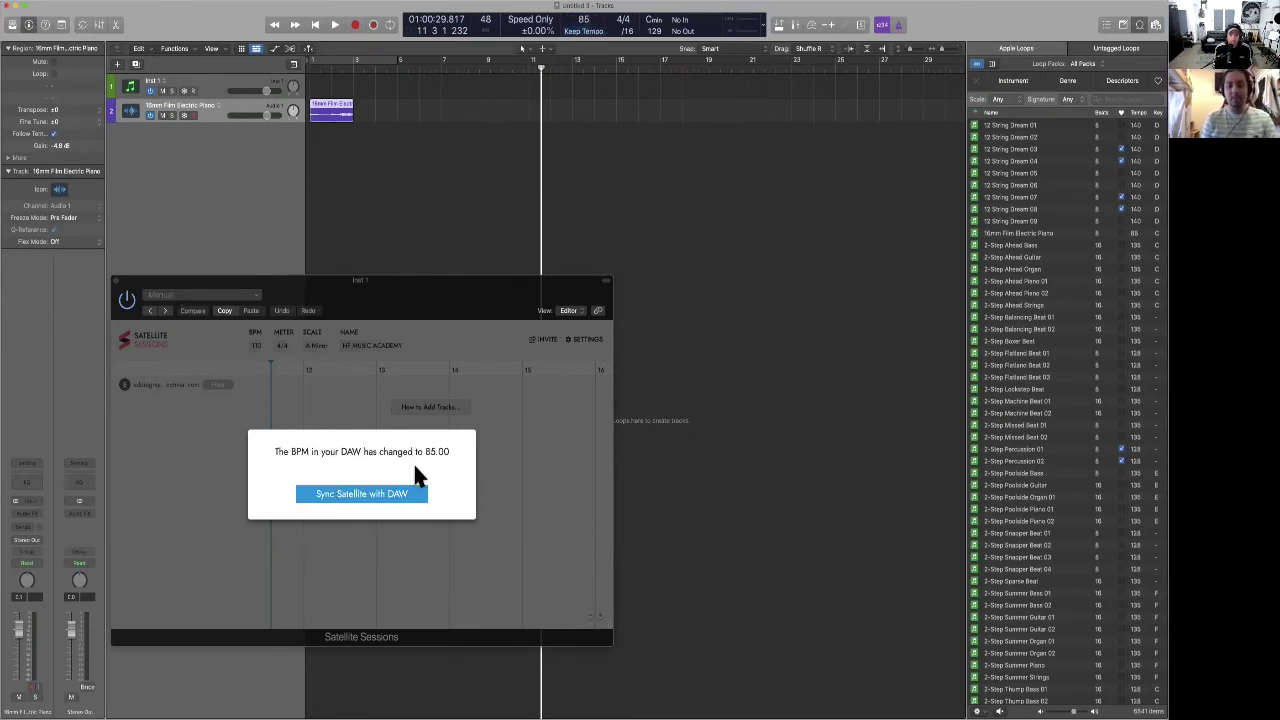
left_click(367, 506)
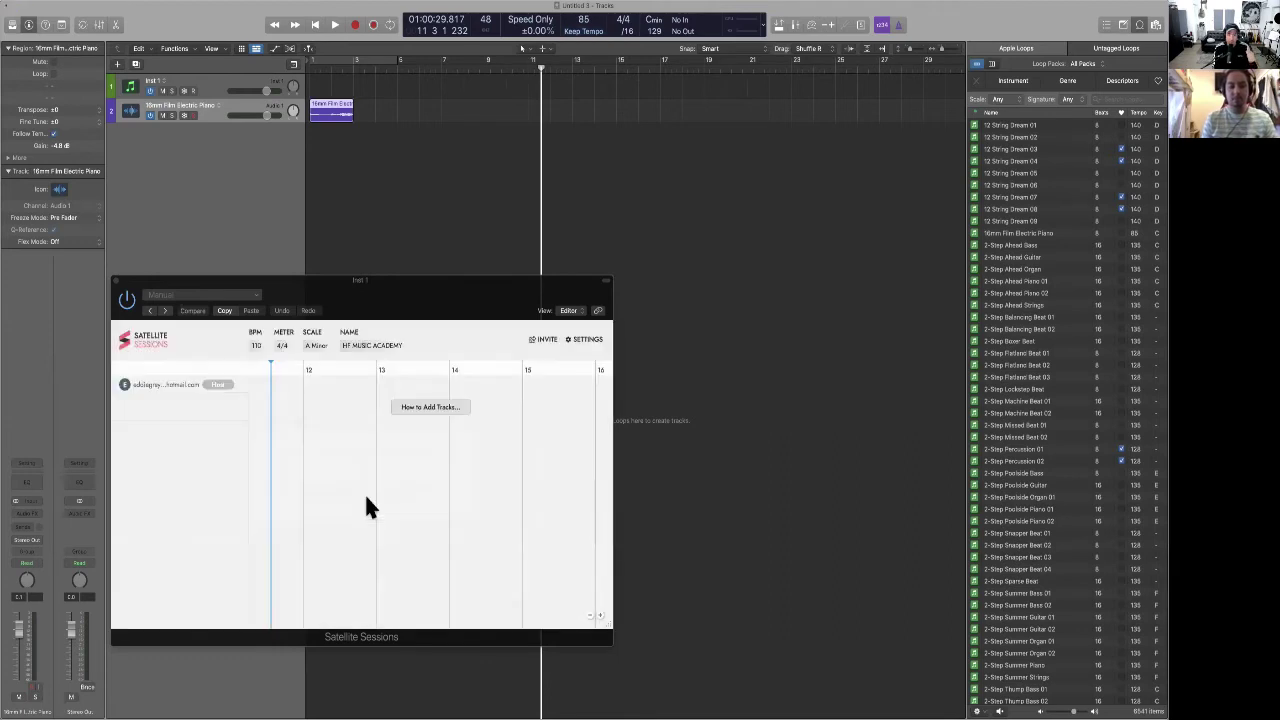
Return the playhead to bar 1 and delete the Inst 1 track holding Satellite Sessions
left_click_drag(462, 317, 637, 290)
key("space")
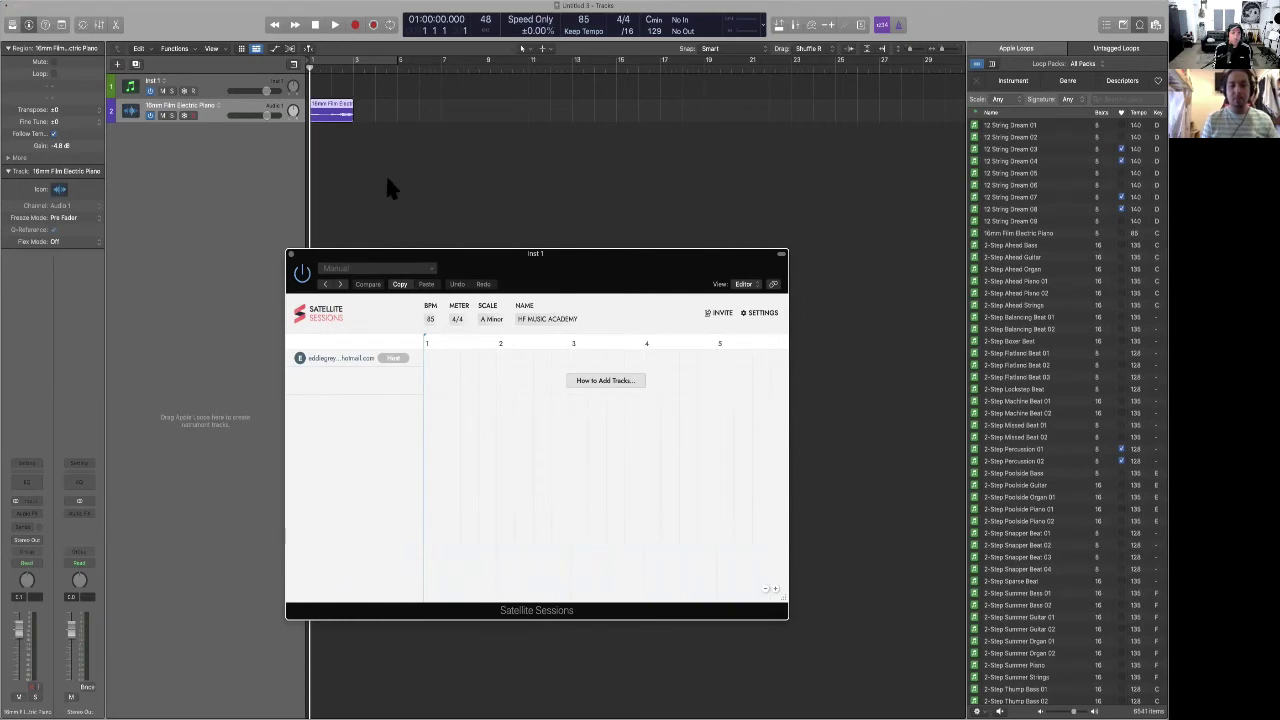
left_click(387, 181)
left_click(208, 82)
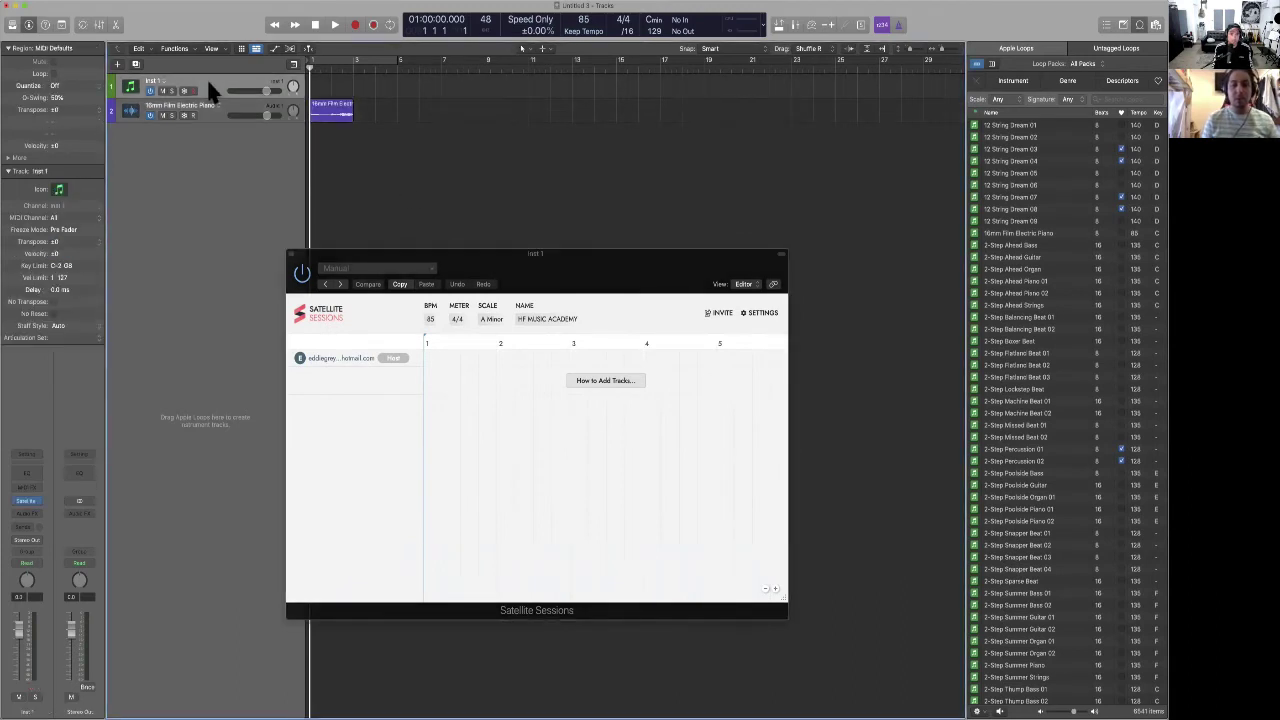
key("super+BackSpace")
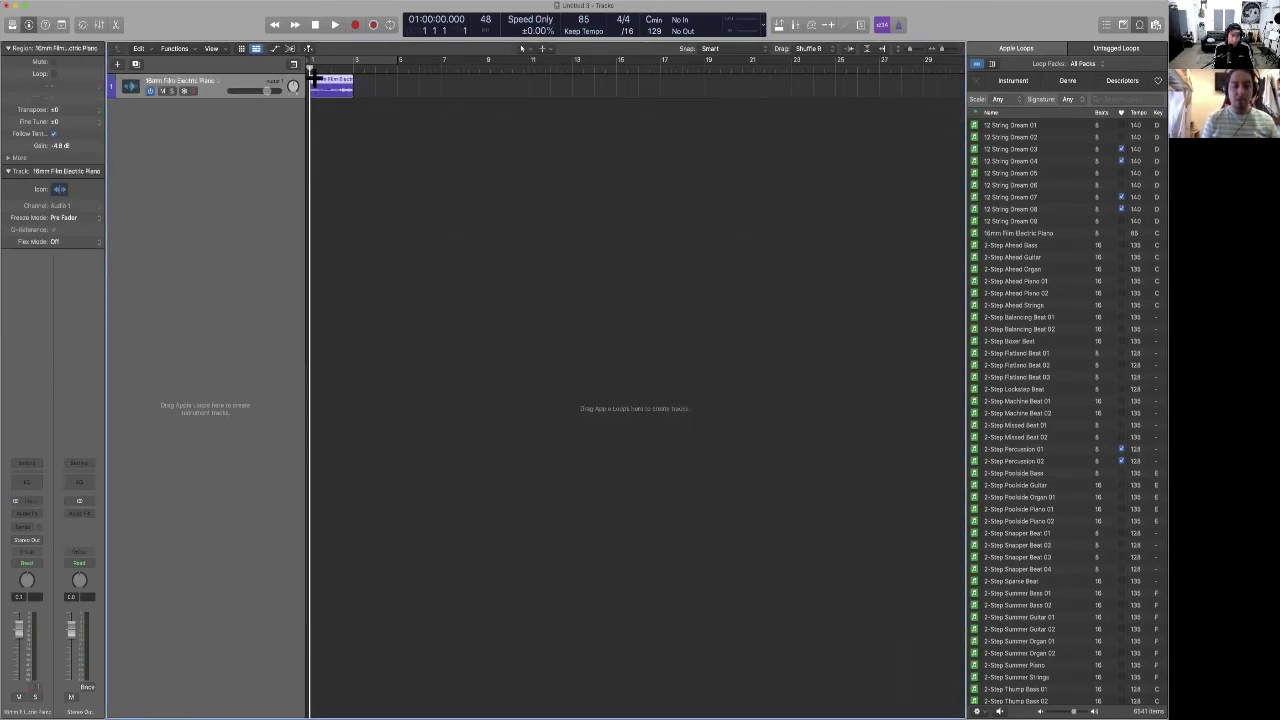
left_click(419, 123)
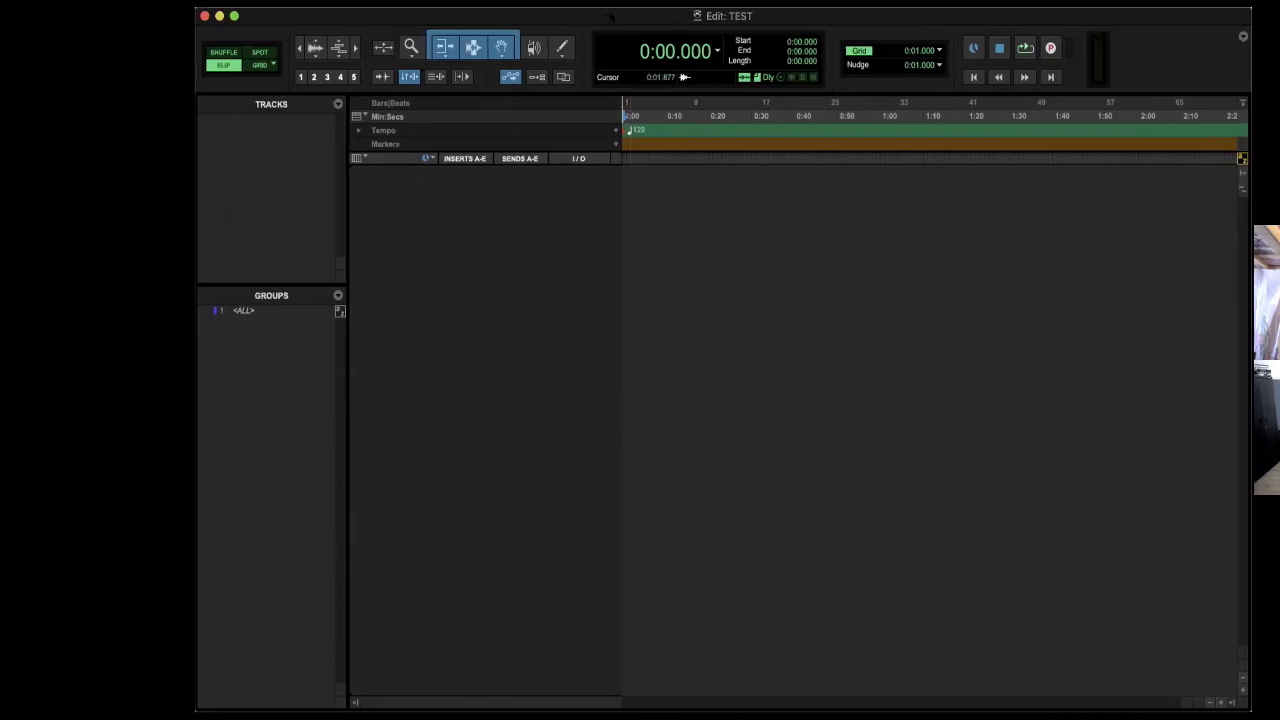
Create one stereo instrument track and one mono audio track in the TEST session
key("super+shift+n")
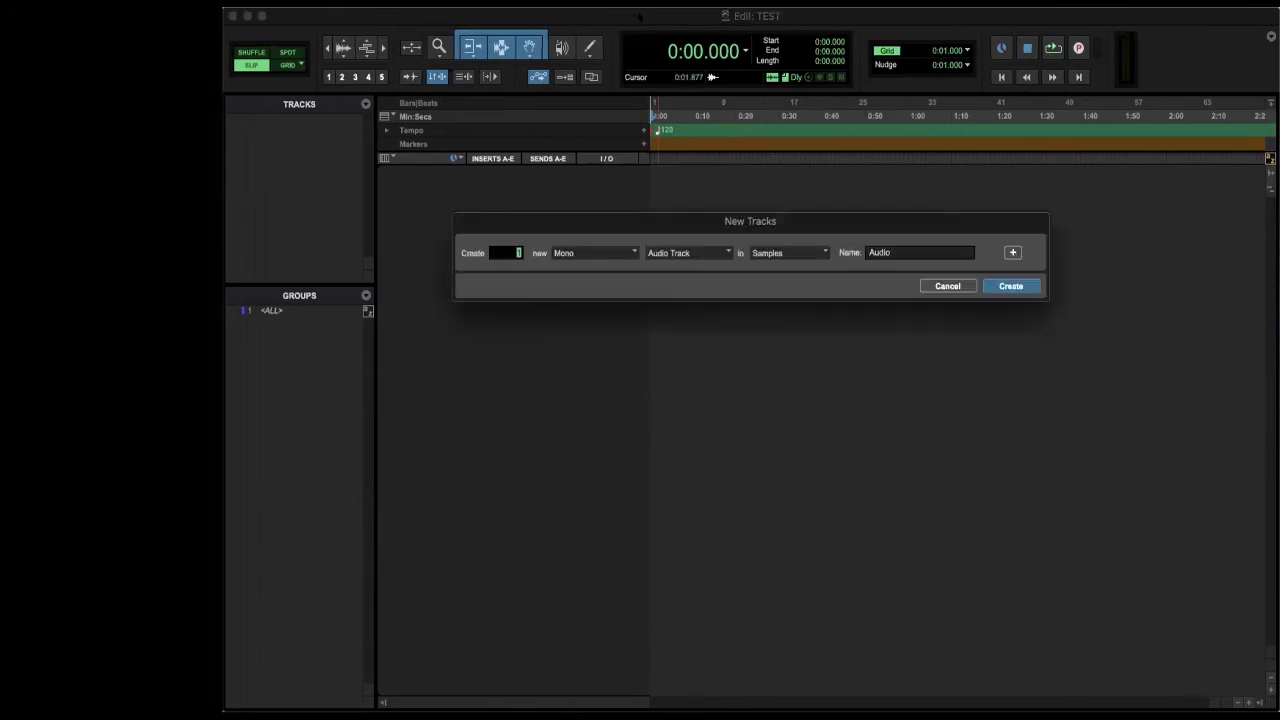
key("super+Down")
key("super+Down")
key("super+Down")
key("super+Down")
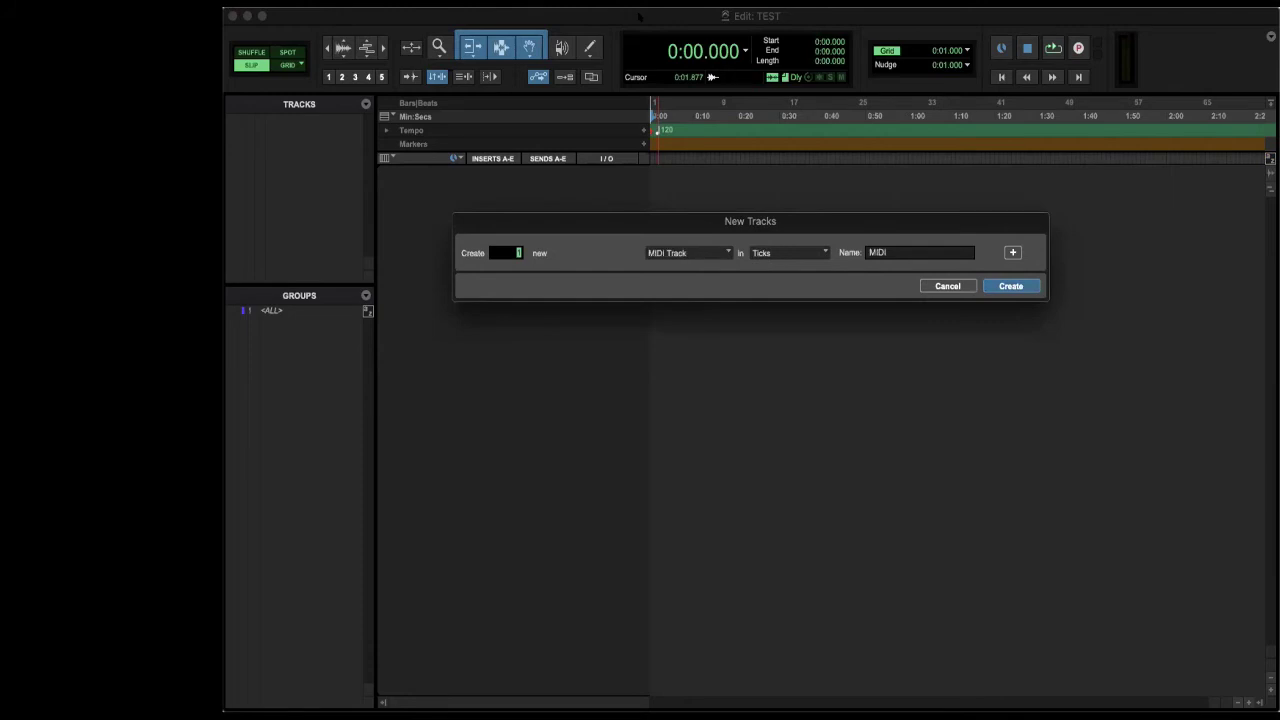
key("super+Down")
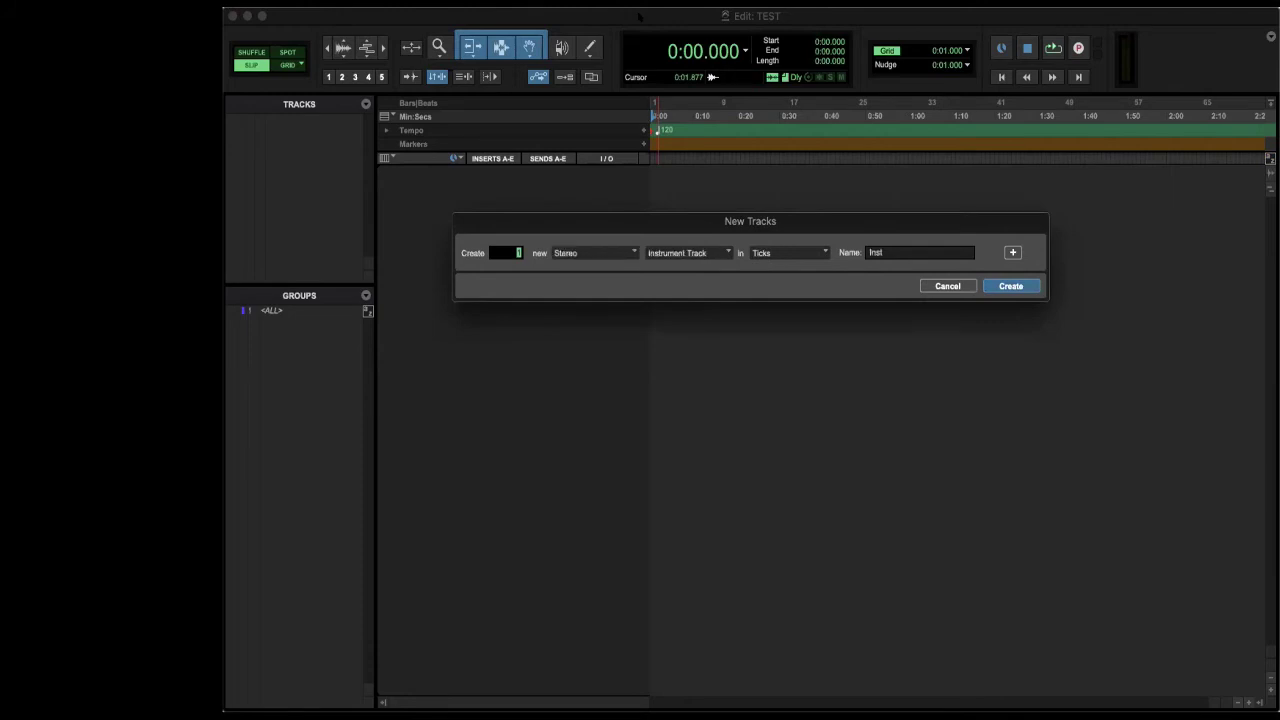
key("super+shift+Right")
key("super+Right")
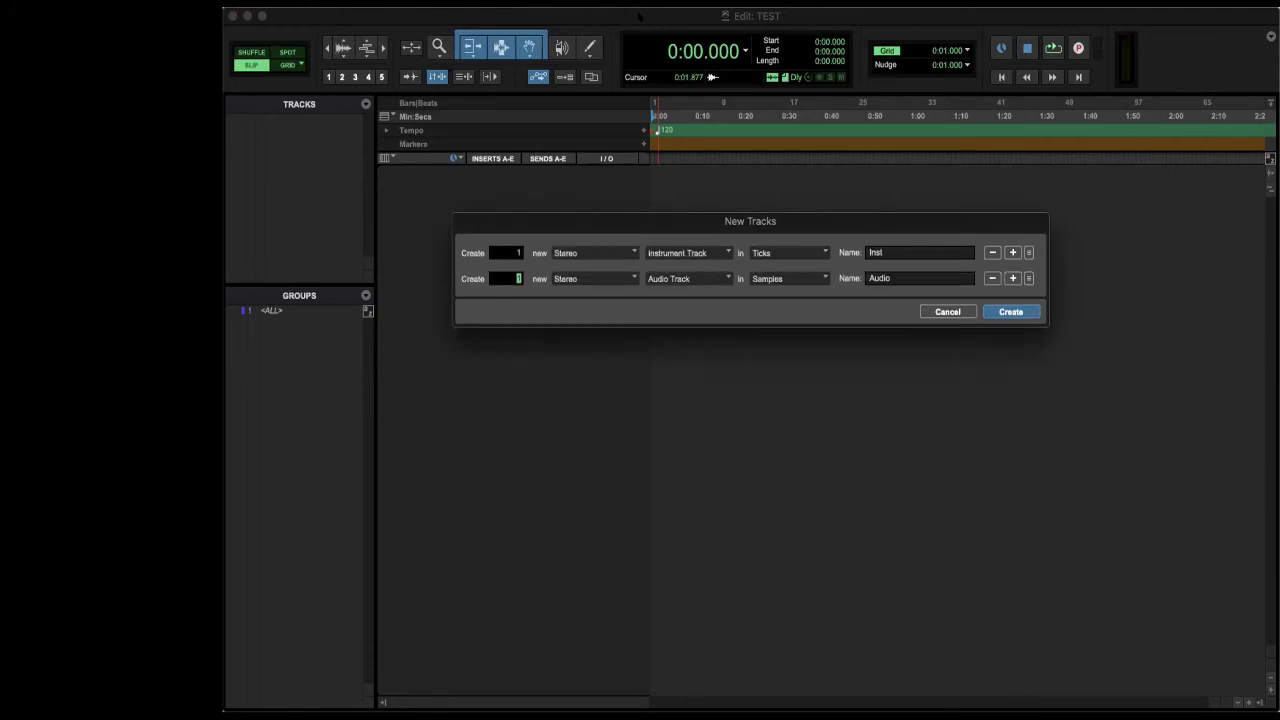
key("super+Left")
key("Return")
Insert the stereo Satellite Sessions plug-in by Mixed In Key on the Inst 1 track
left_click(506, 171)
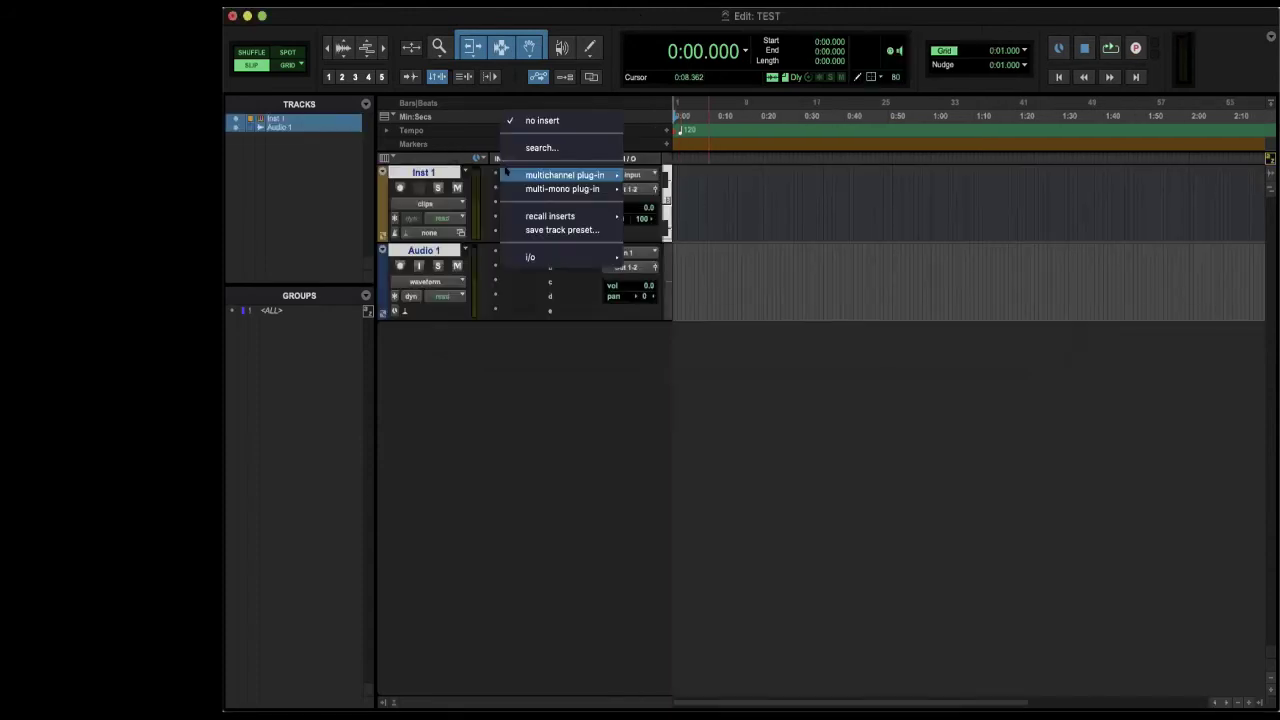
mouse_move(571, 175)
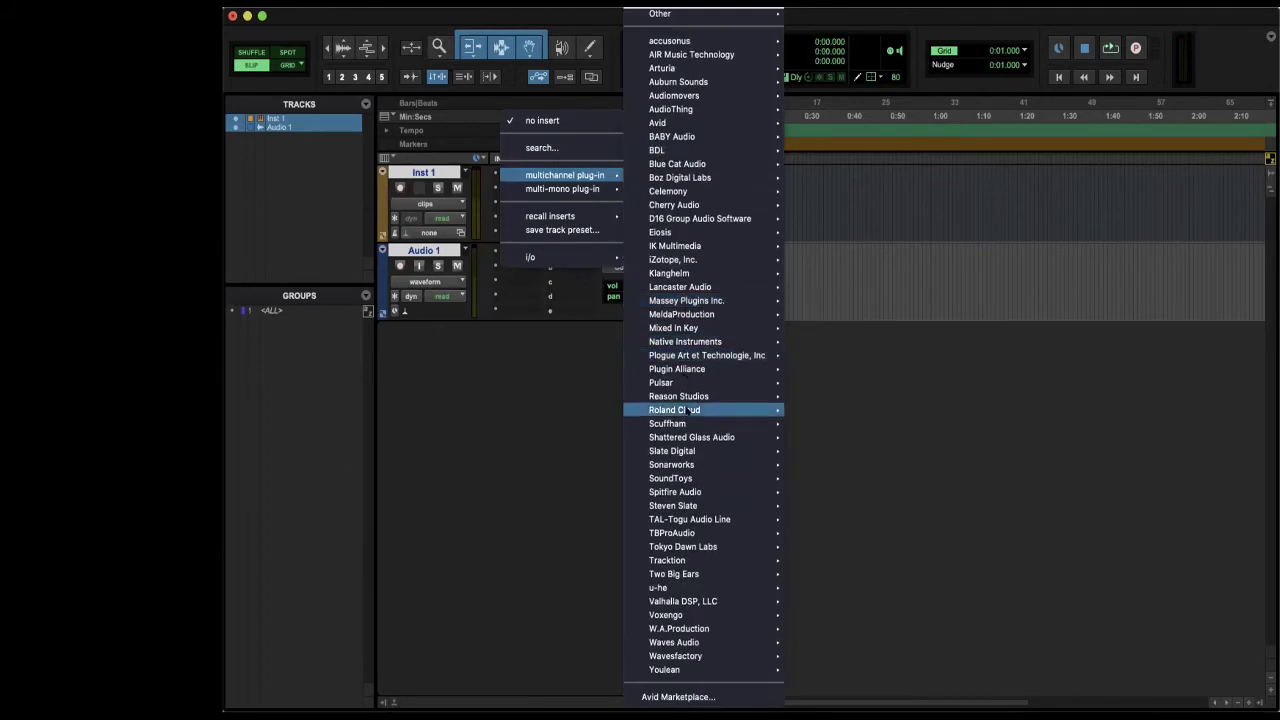
mouse_move(684, 355)
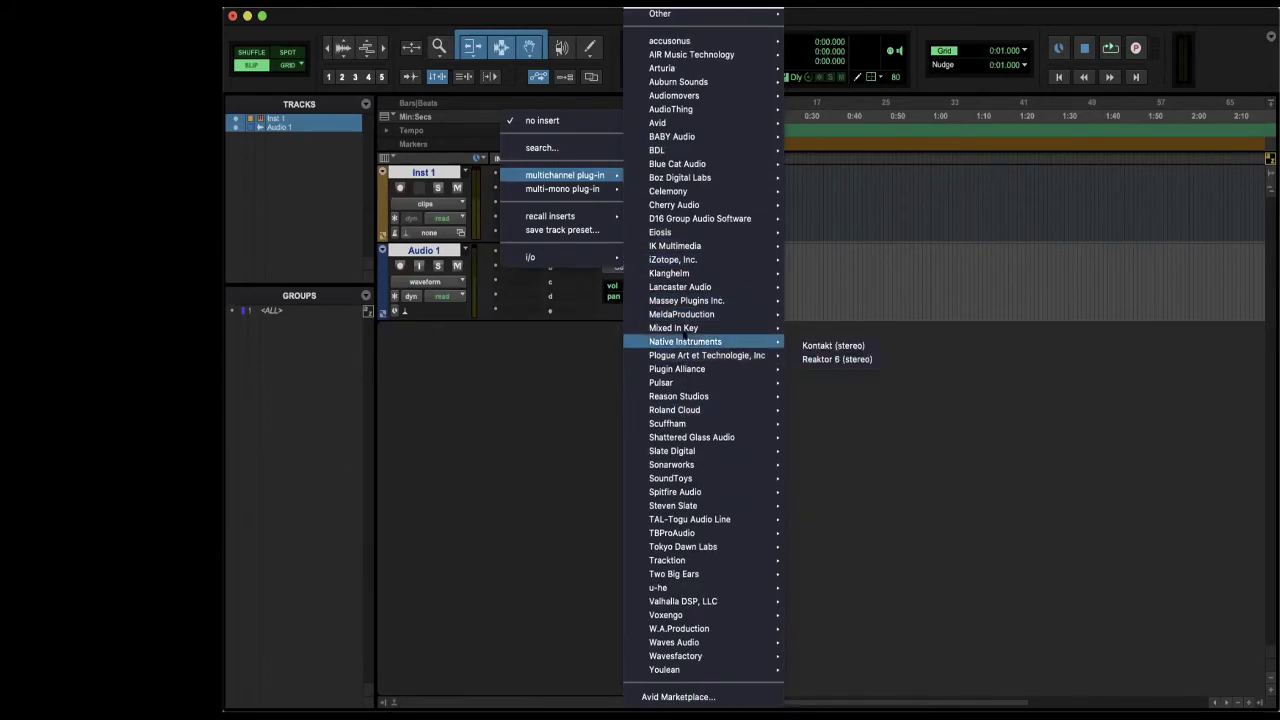
mouse_move(690, 328)
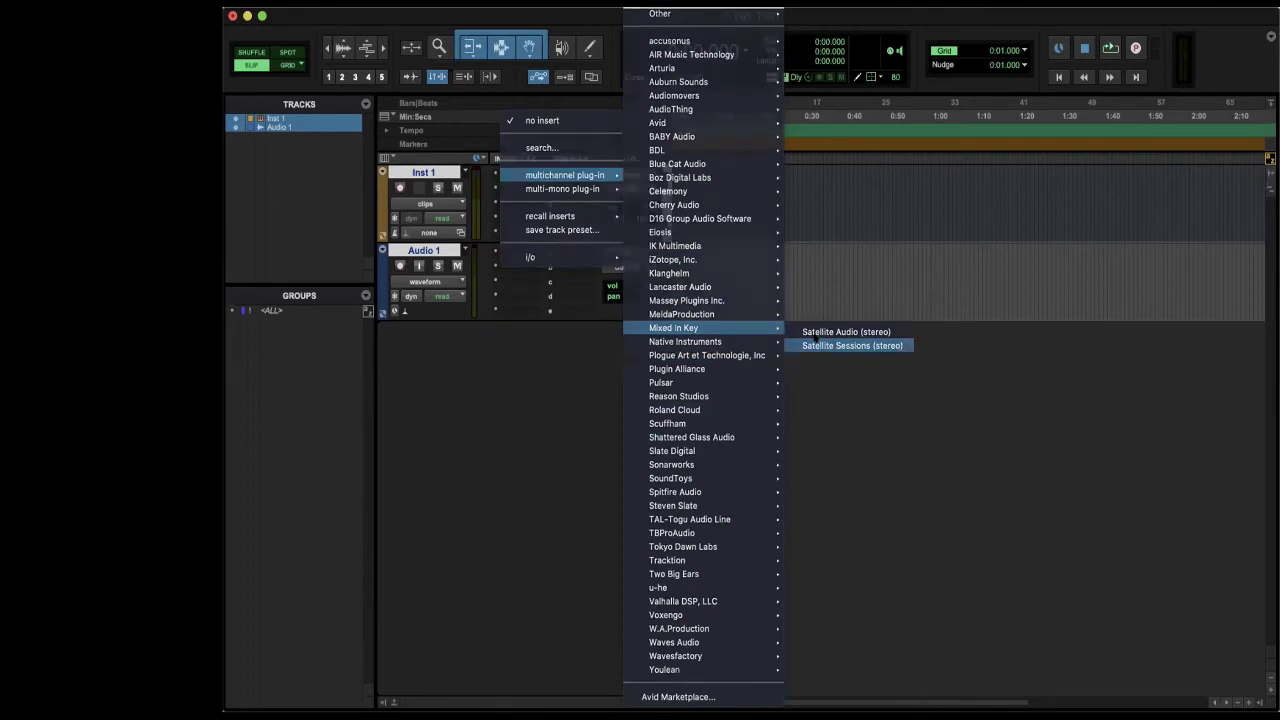
left_click(815, 344)
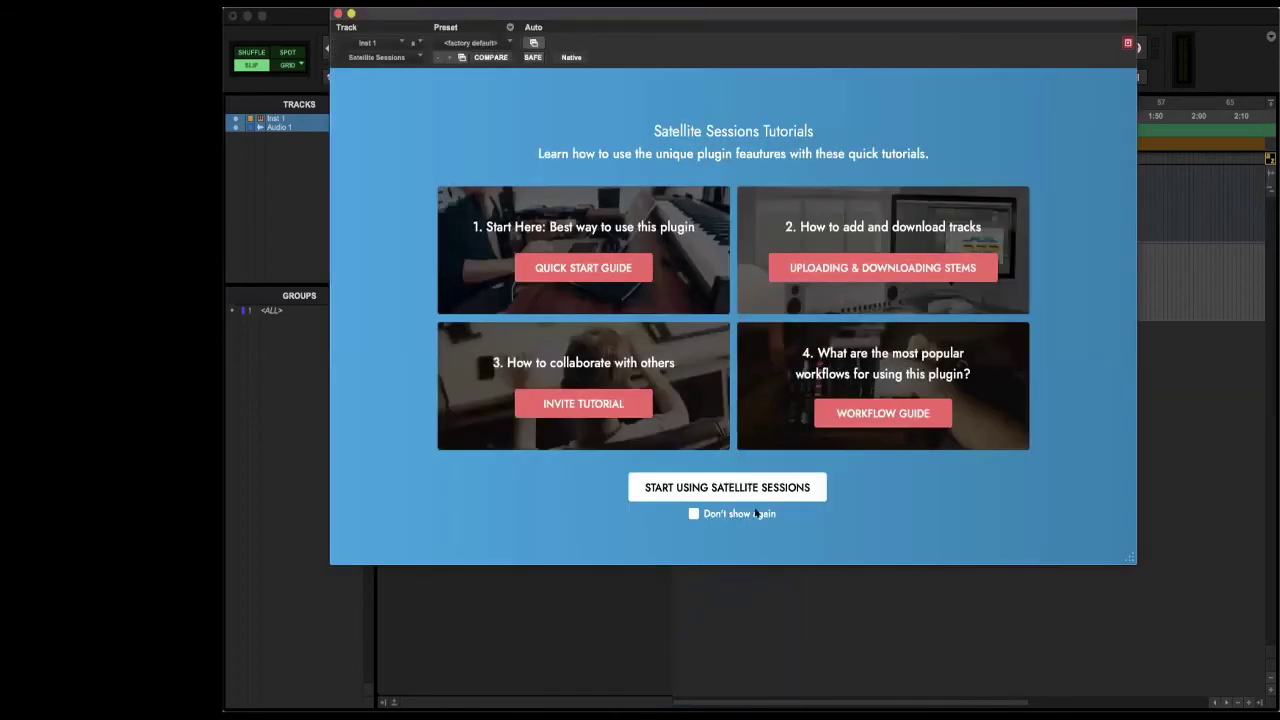
Start using Satellite Sessions past the tutorials and join the collaborator's session with its invite ID
left_click(709, 487)
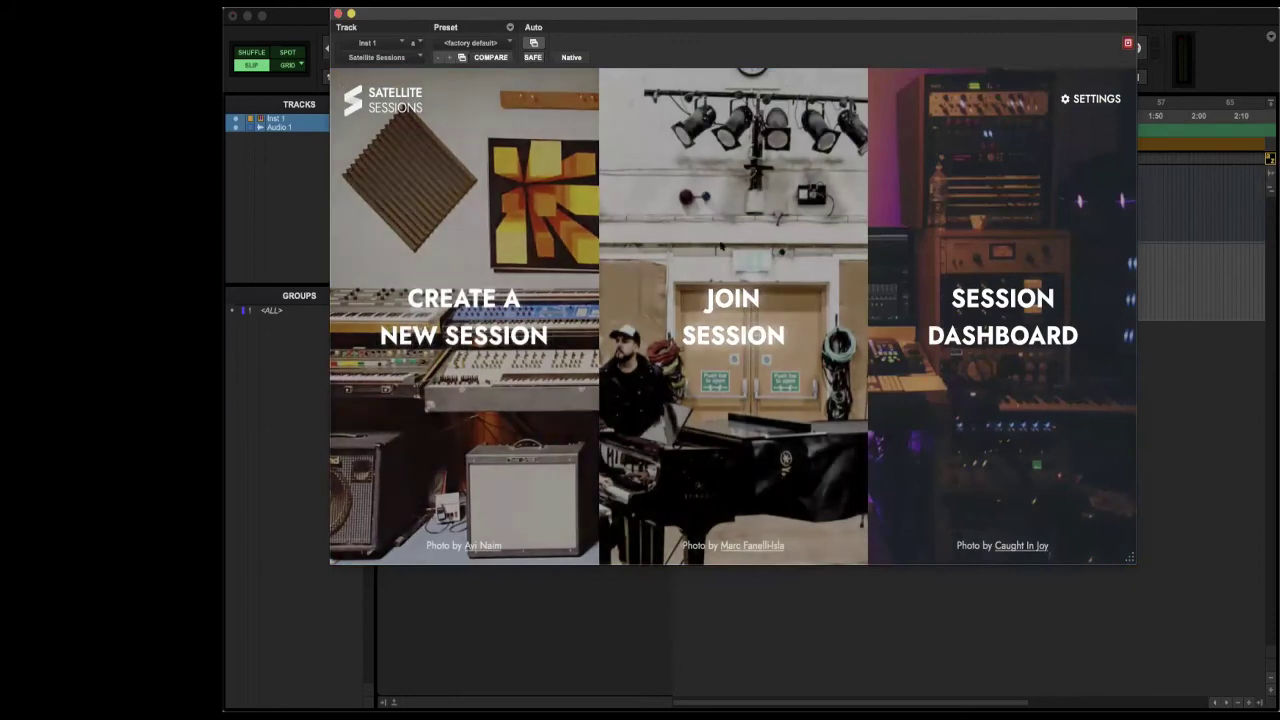
left_click(720, 246)
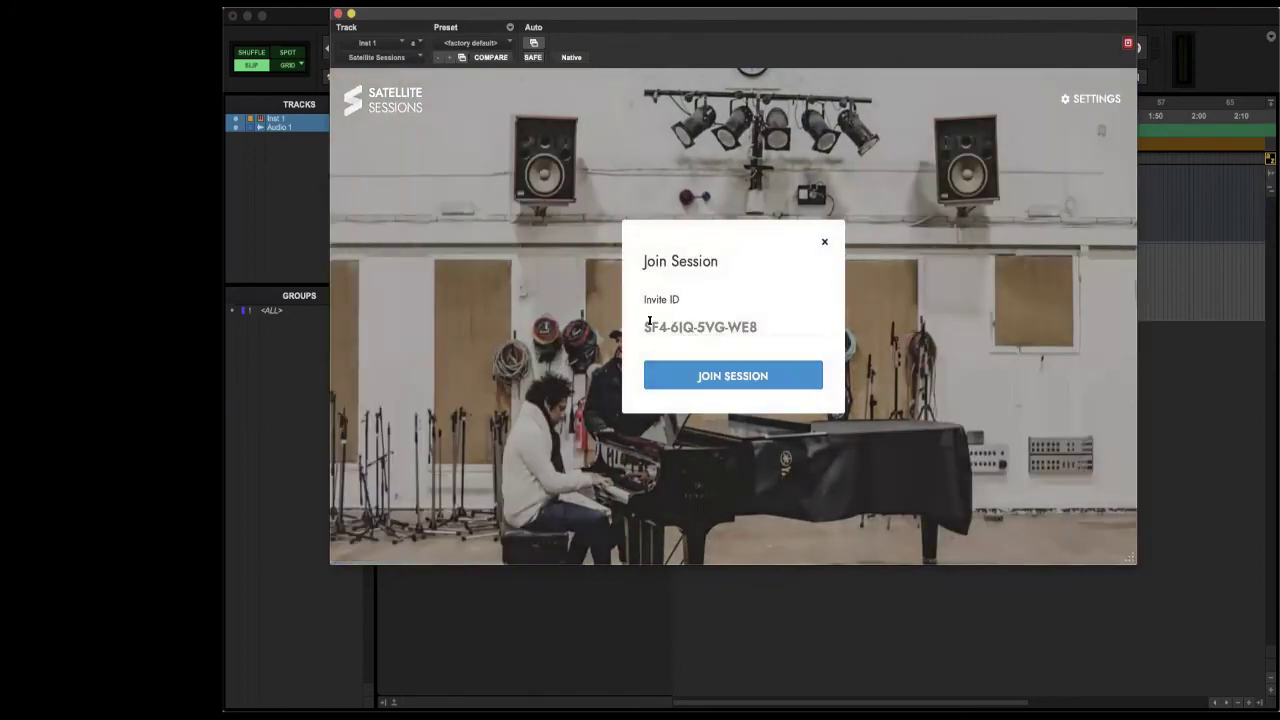
left_click(664, 374)
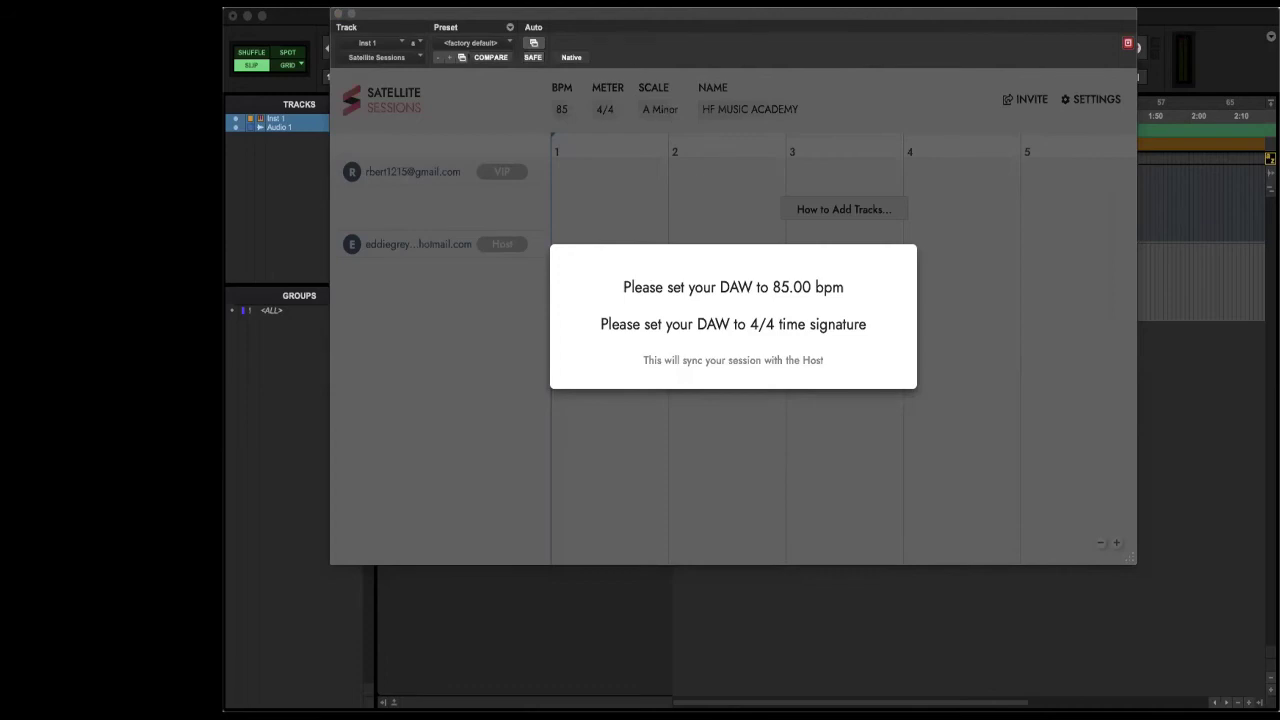
Set the session tempo to 85 BPM to match the host, and reposition the Satellite Sessions window
left_click_drag(605, 13, 807, 237)
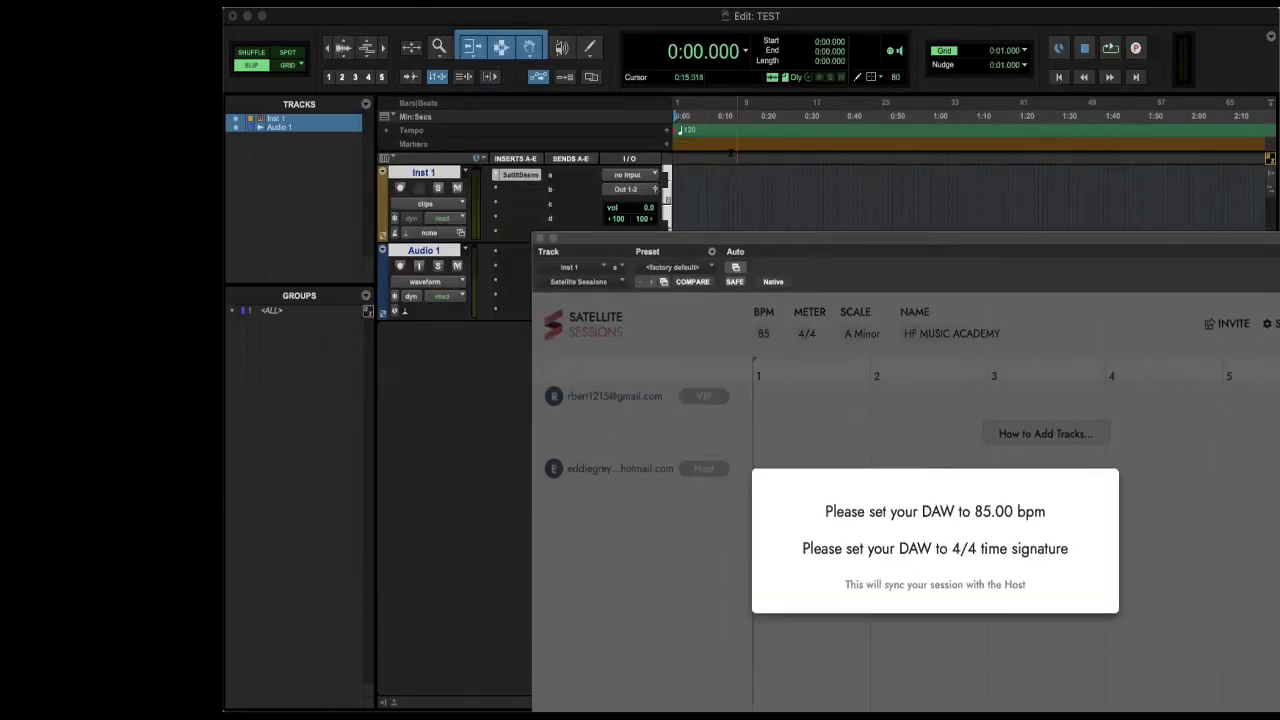
double_click(680, 130)
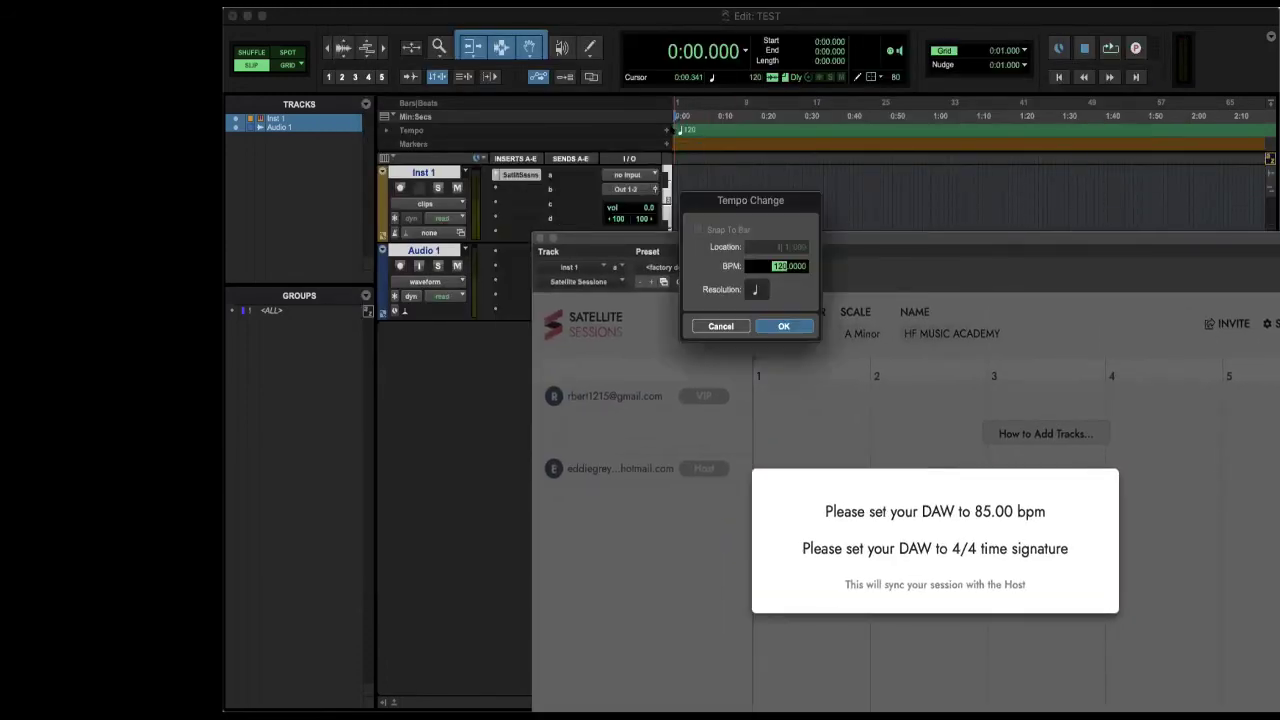
type("85")
key("Return")
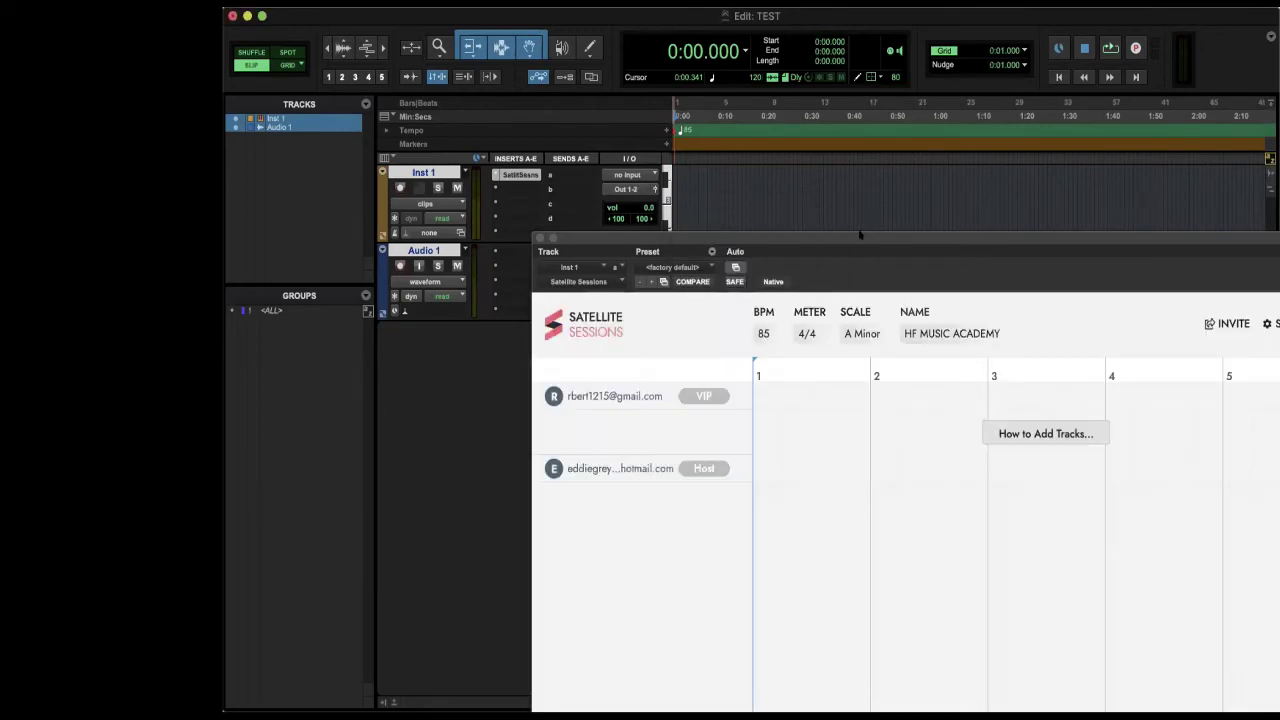
left_click_drag(864, 232, 723, 50)
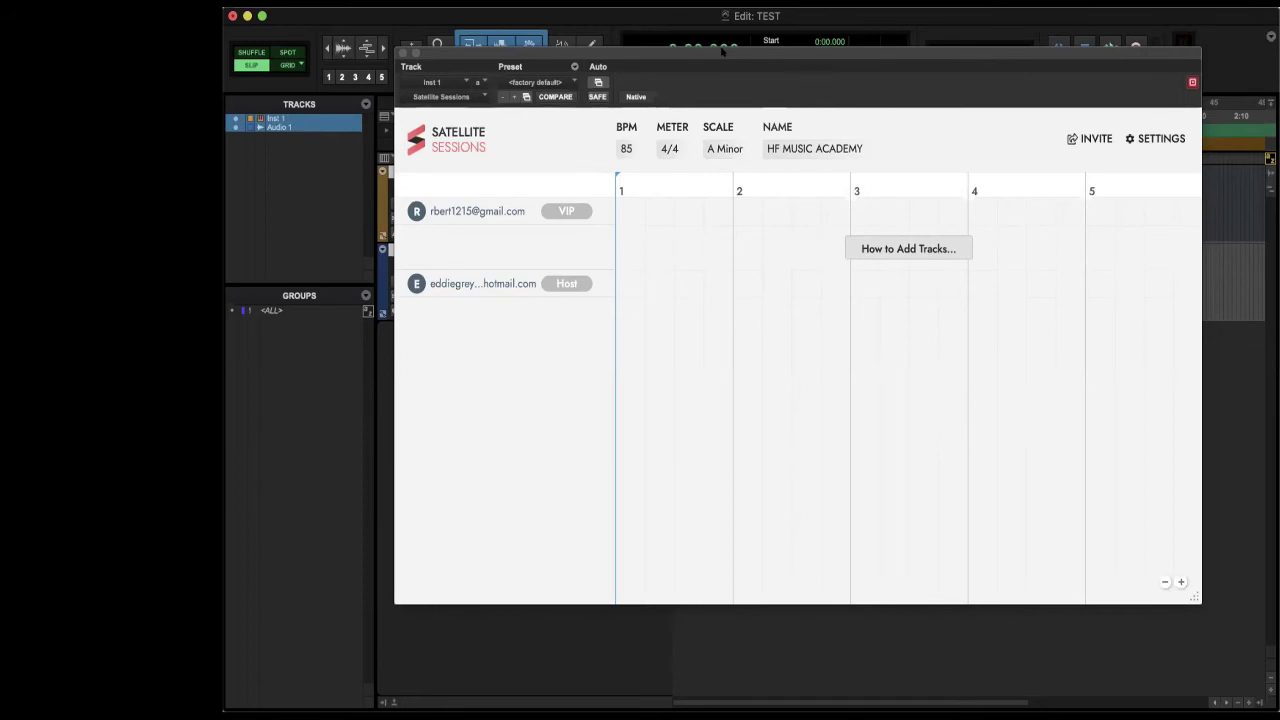
left_click_drag(722, 50, 577, 27)
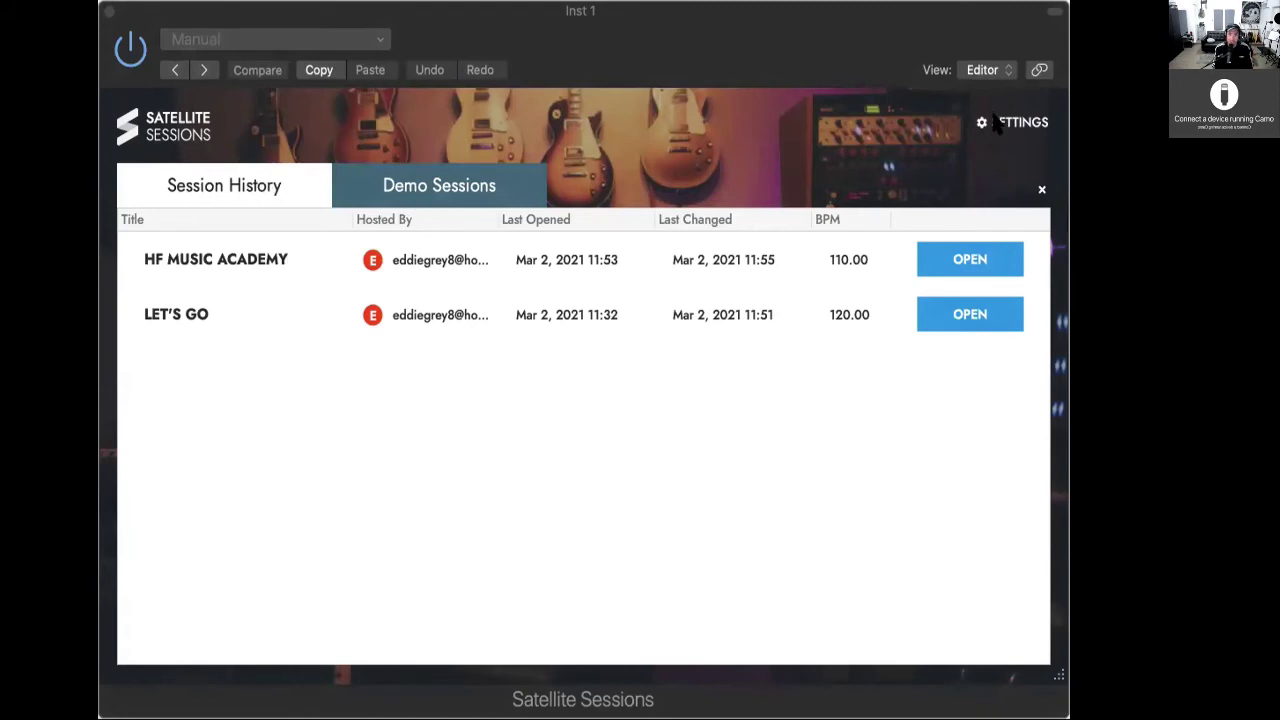
Switch to the host's Logic Pro and open the HF MUSIC ACADEMY session from the Satellite Sessions dashboard's session history
left_click(1041, 189)
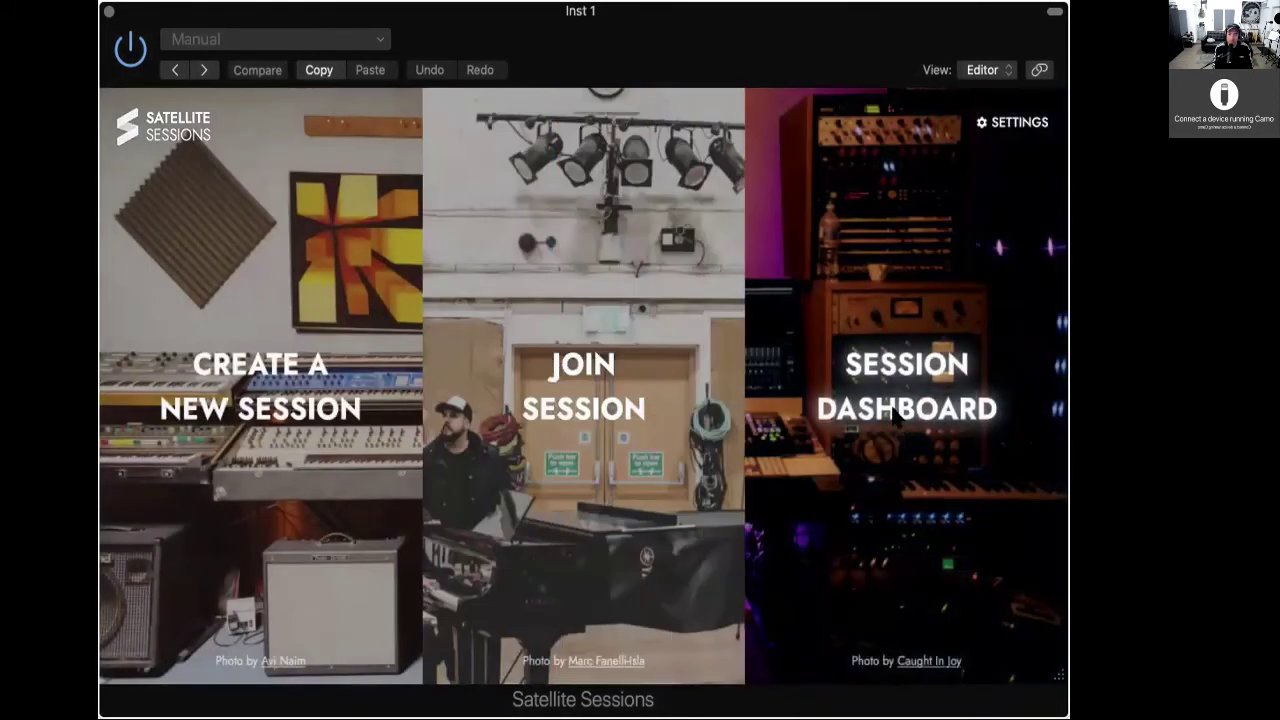
left_click(895, 390)
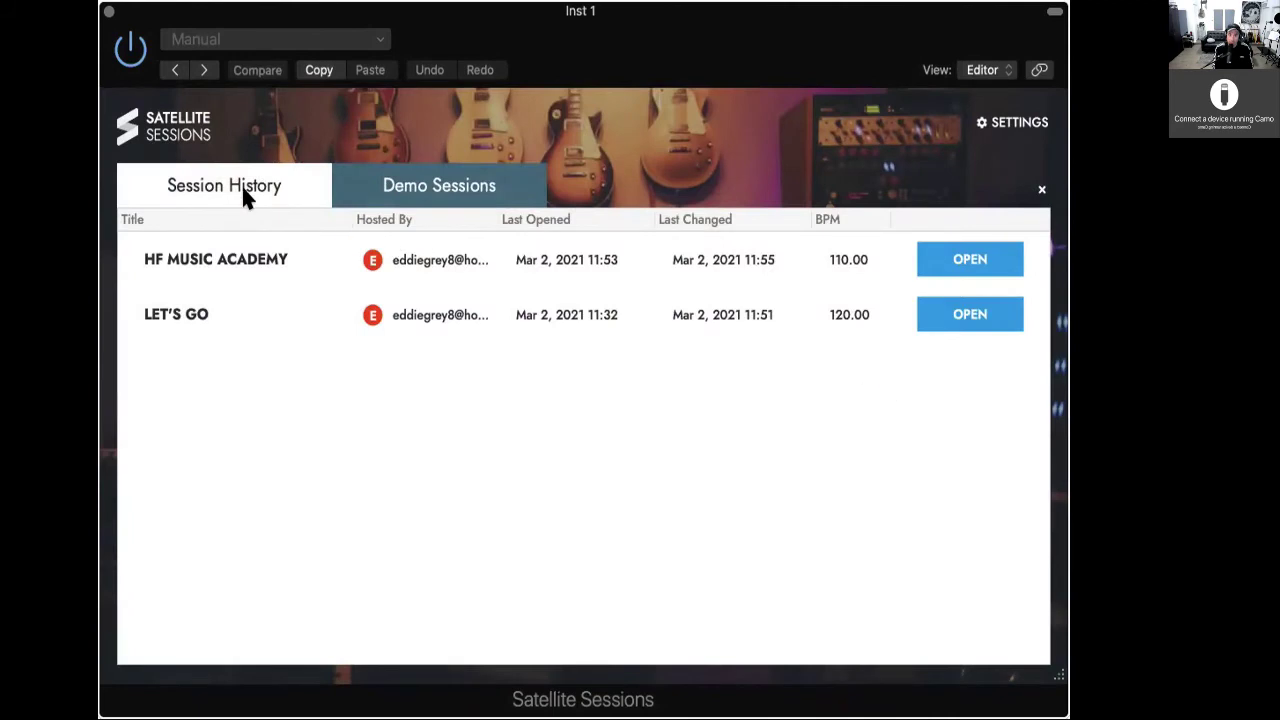
left_click(955, 260)
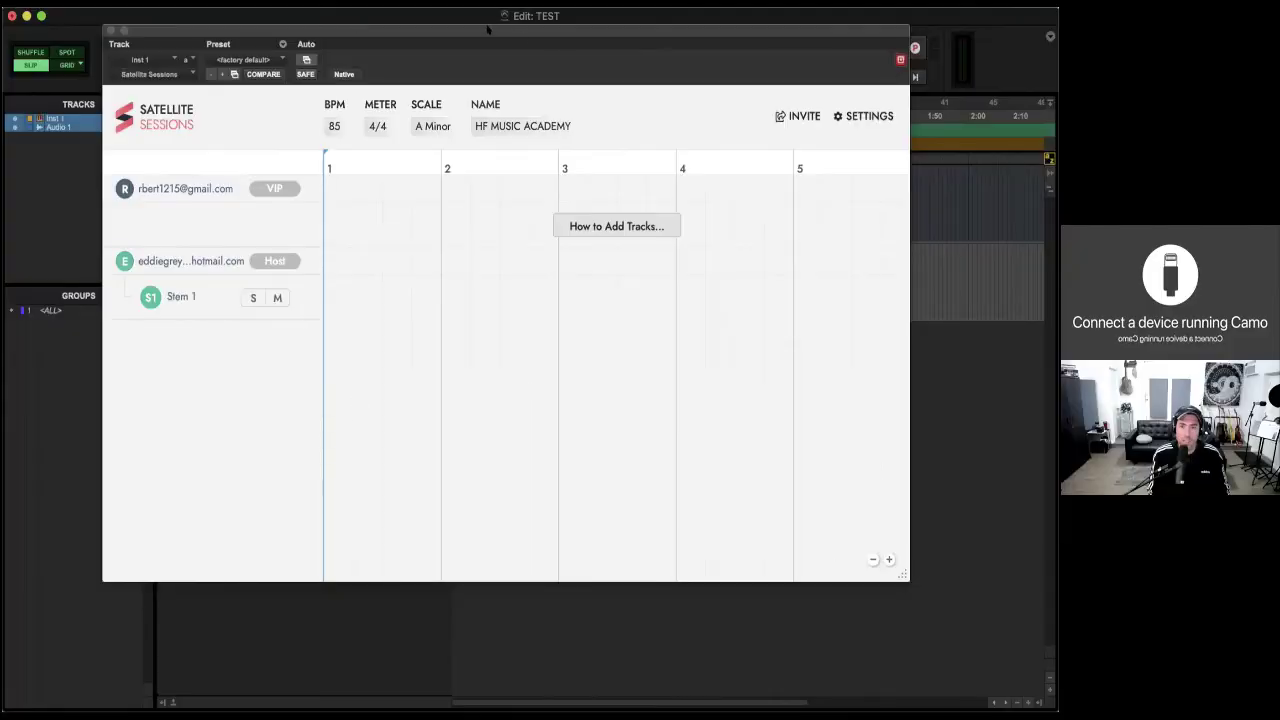
Bring the host's Stem 1 region from Satellite Sessions into the Pro Tools TEST session as a new audio track near the start
left_click_drag(484, 43, 533, 233)
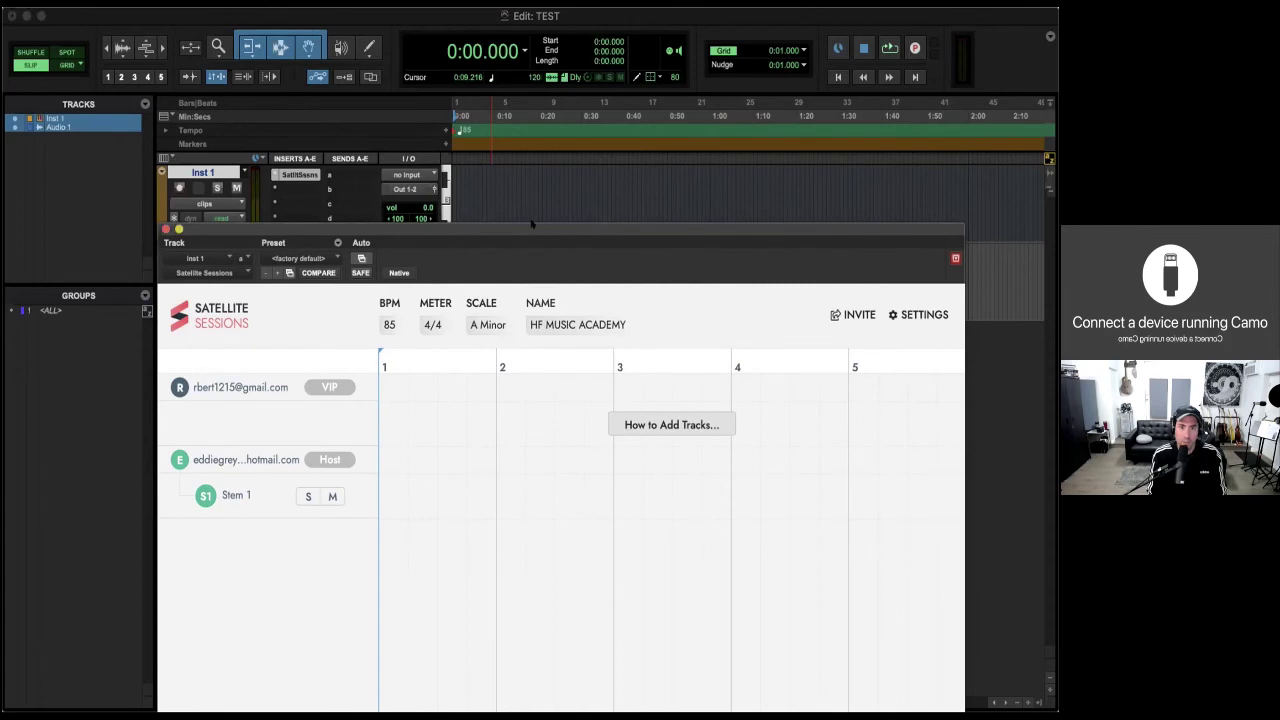
left_click_drag(533, 225, 488, 97)
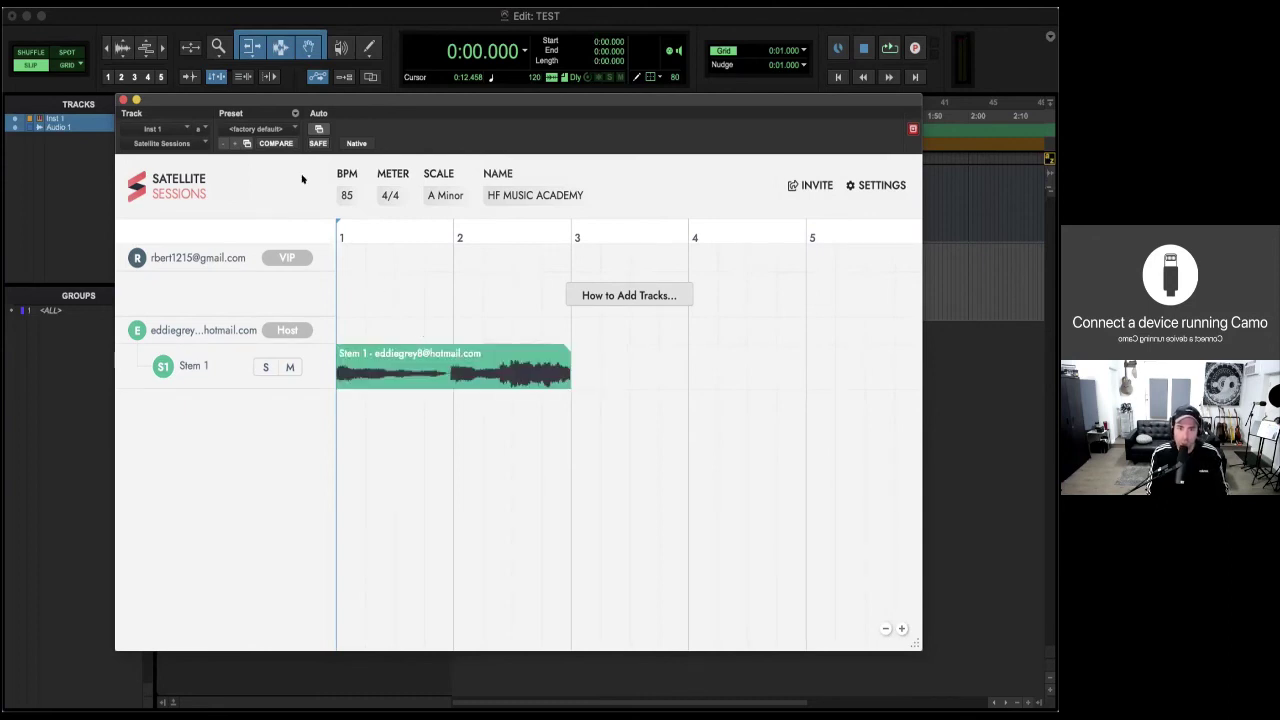
left_click_drag(372, 100, 418, 398)
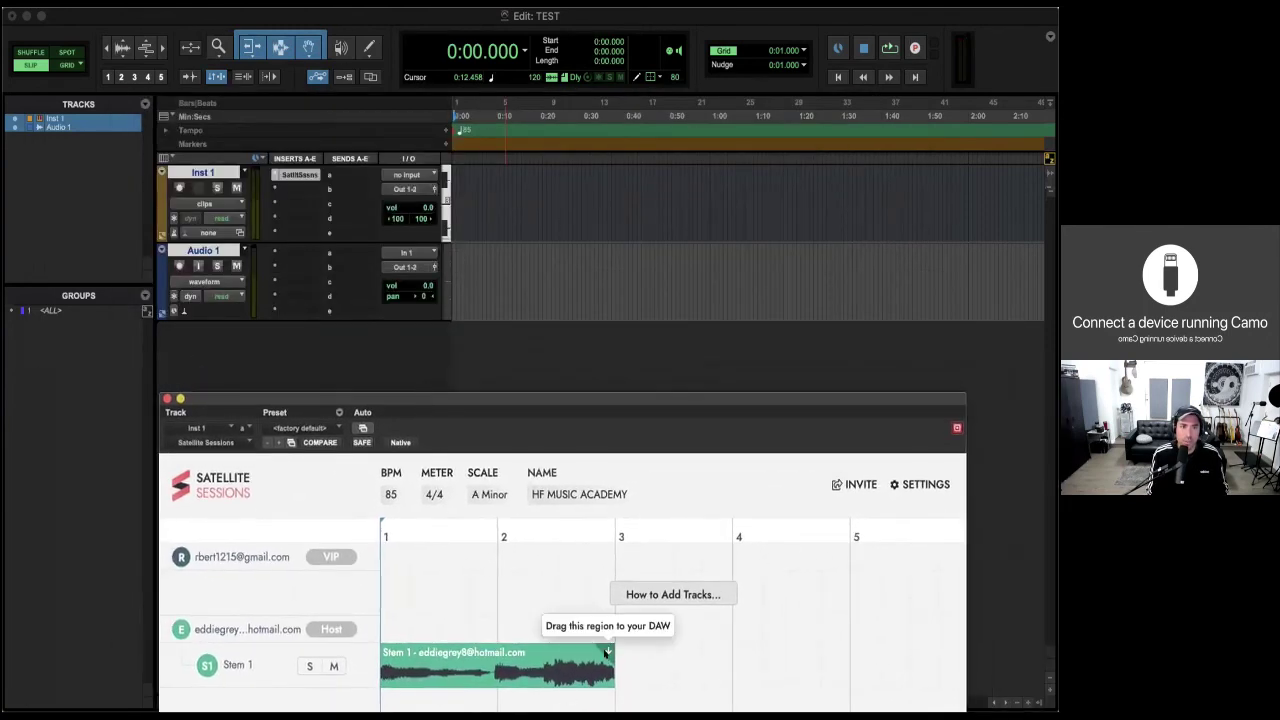
left_click_drag(607, 655, 524, 360)
left_click_drag(474, 338, 455, 337)
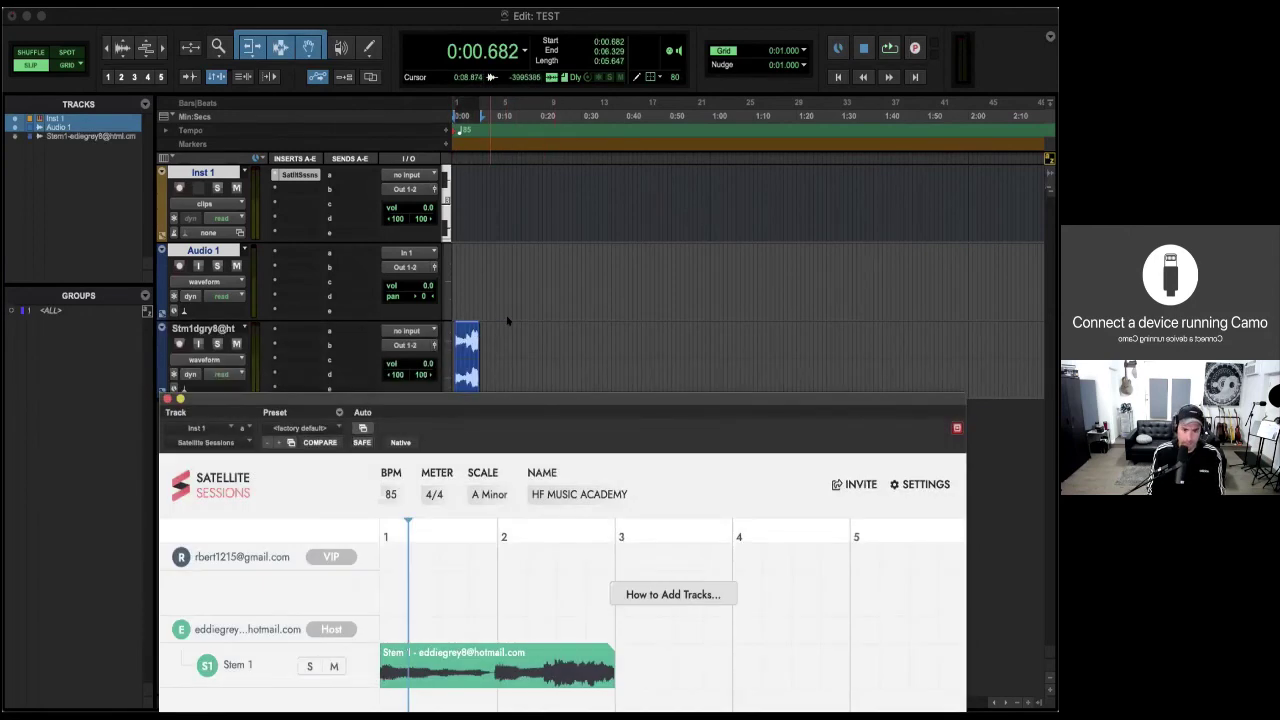
Add a stereo instrument track below Audio 1 and record a MIDI part on it with Xpand!2
left_click(390, 14)
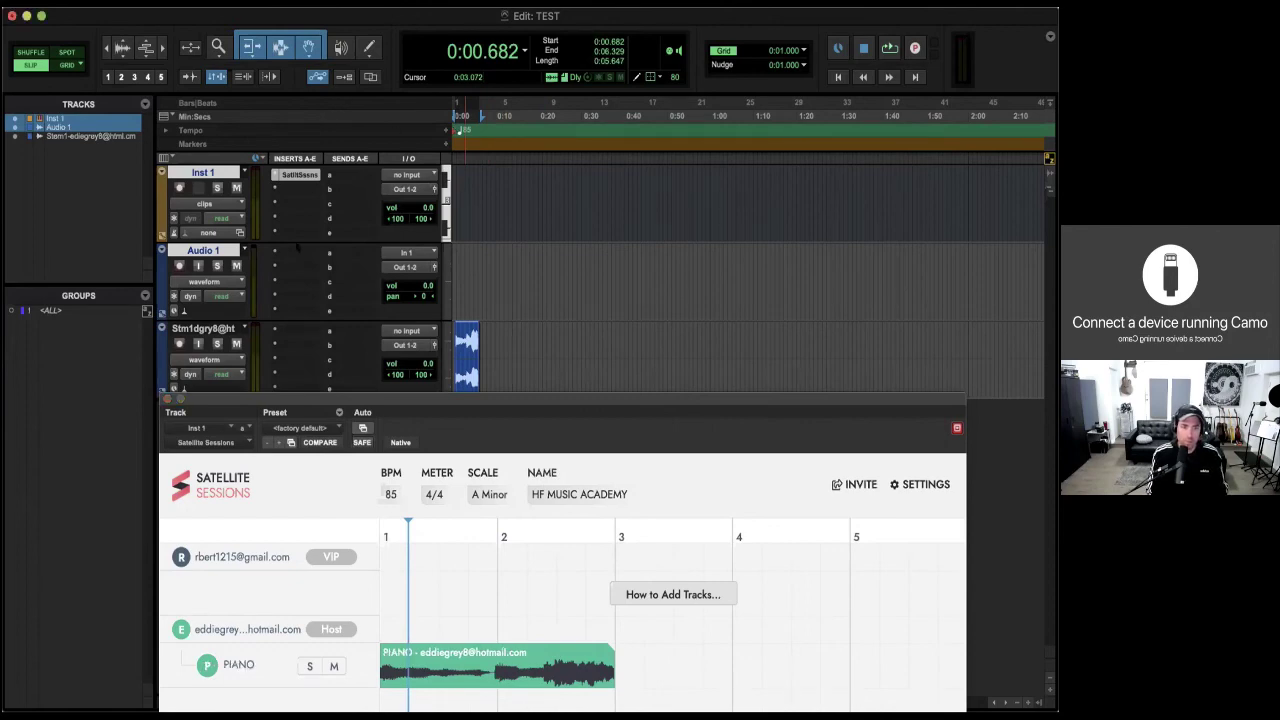
left_click(294, 249)
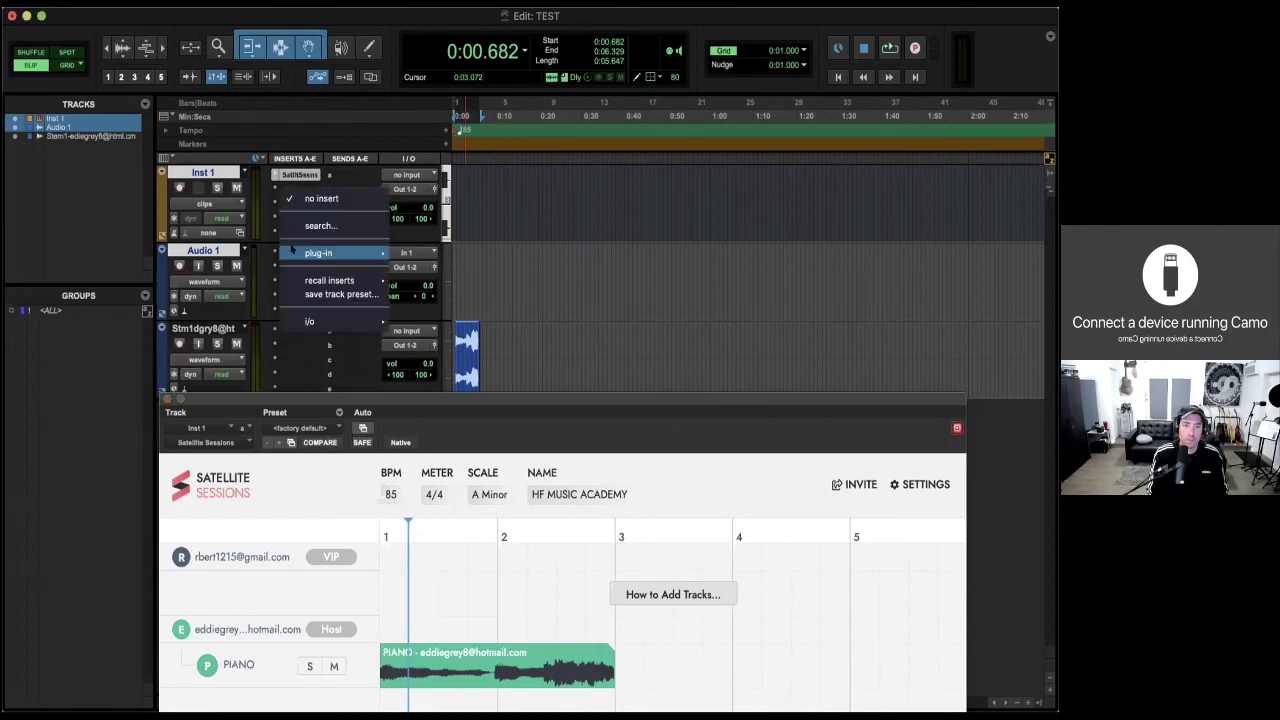
left_click(205, 253)
key("super+shift+n")
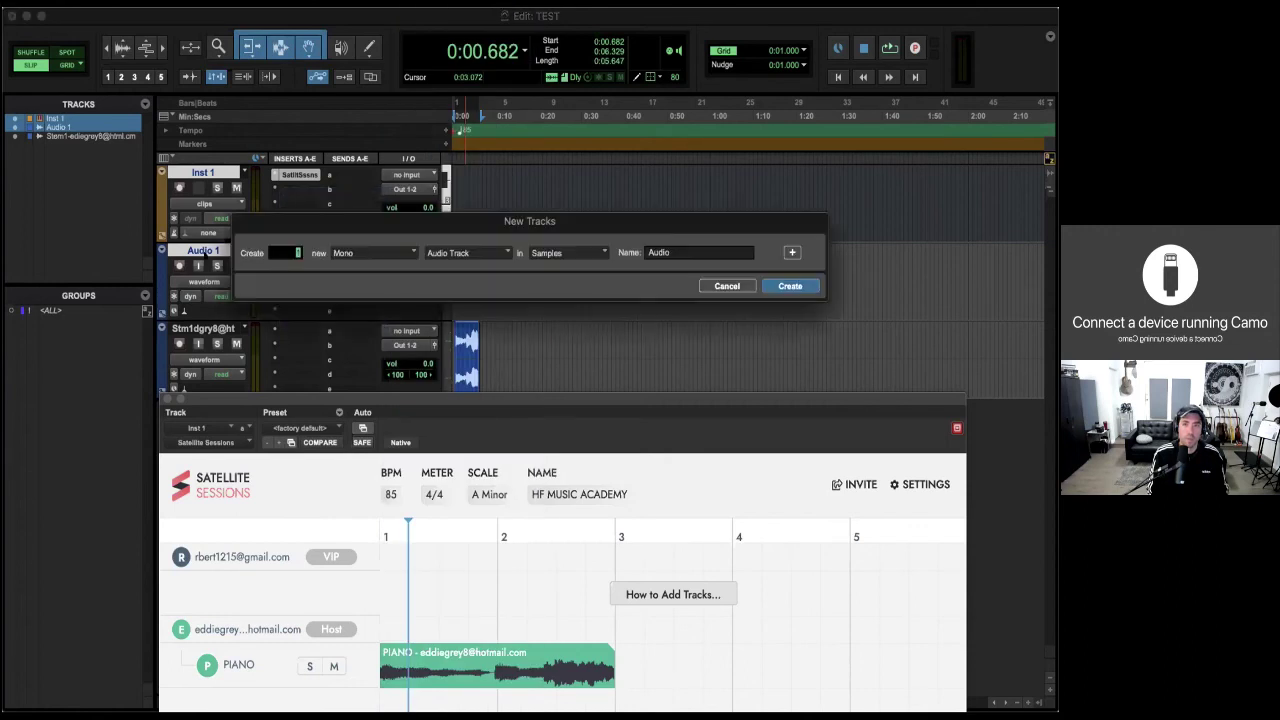
key("super+Right")
key("super+Down")
key("super+Down")
key("super+Down")
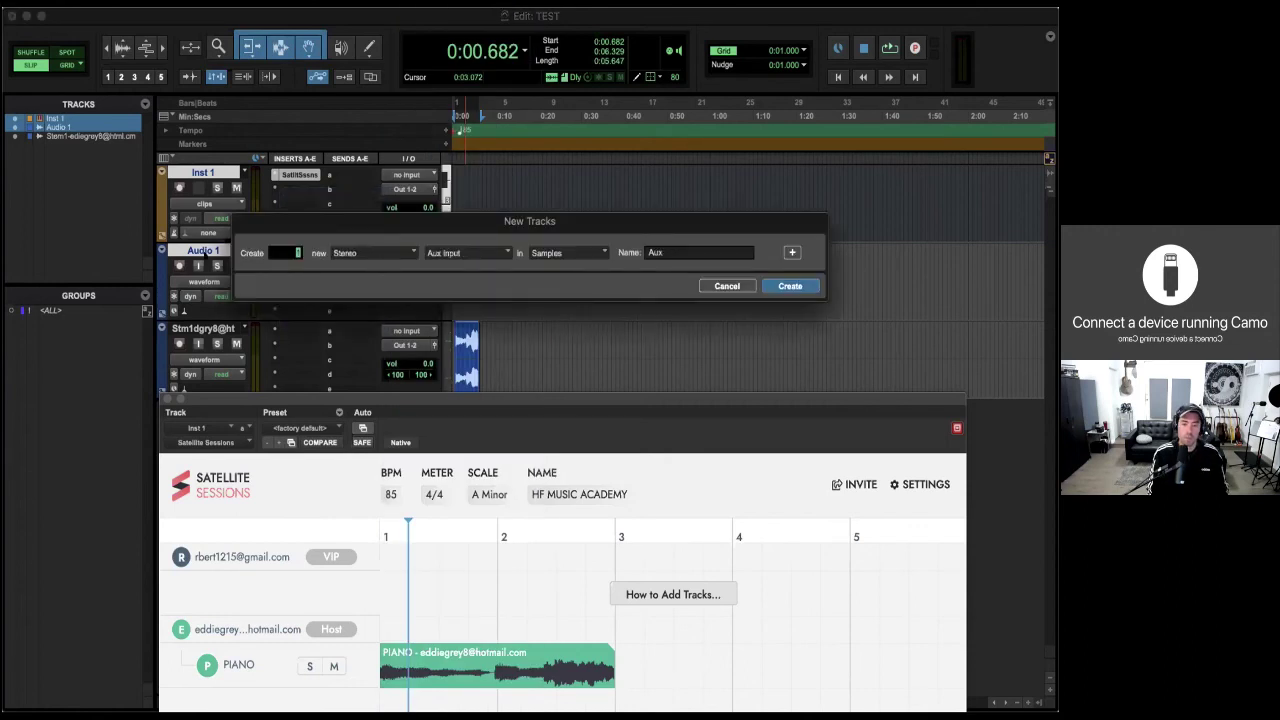
key("super+Down")
key("Return")
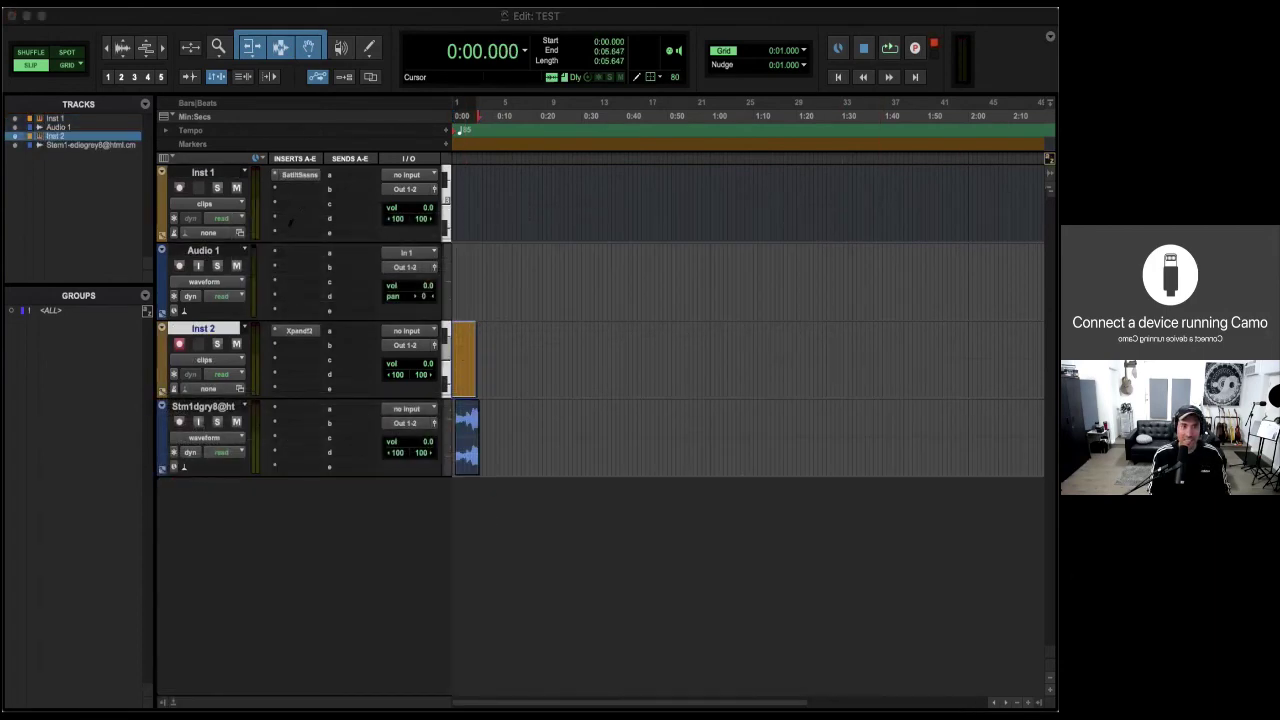
key("space")
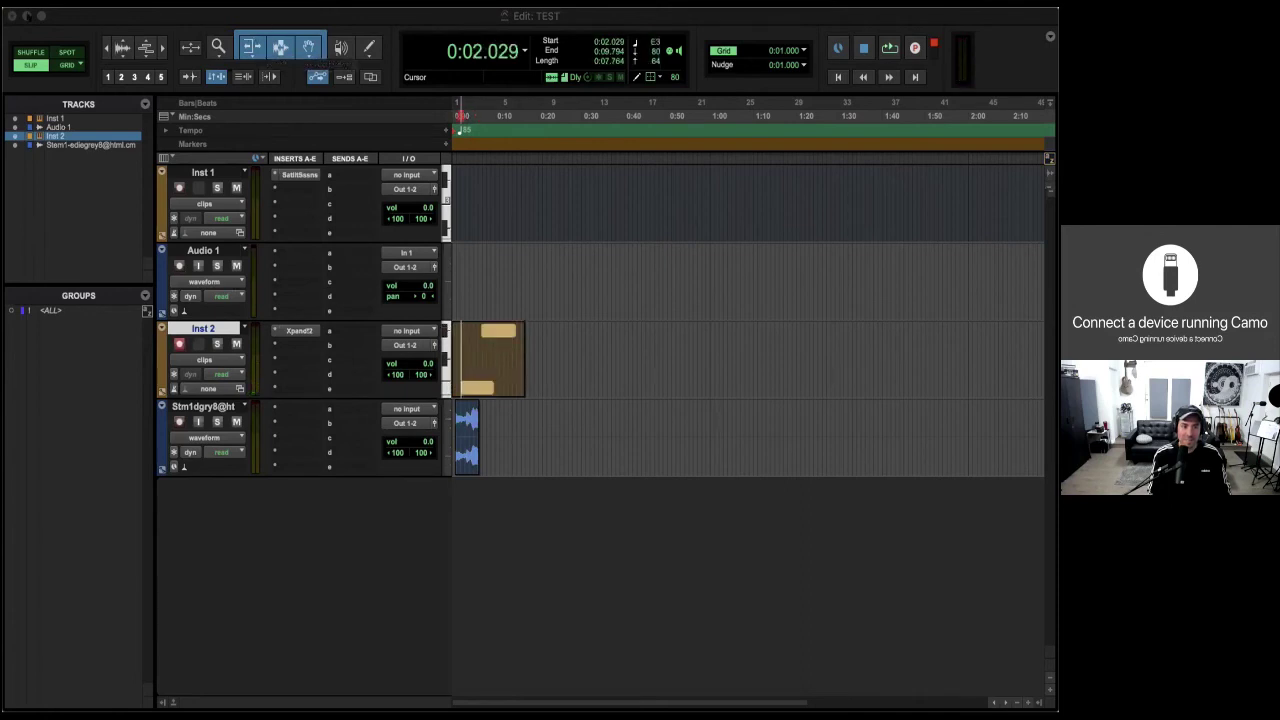
Insert the stereo Satellite Audio plug-in after Xpand!2 on the Inst 2 track
left_click(290, 344)
mouse_move(340, 345)
scroll(470, 600, "down", 3)
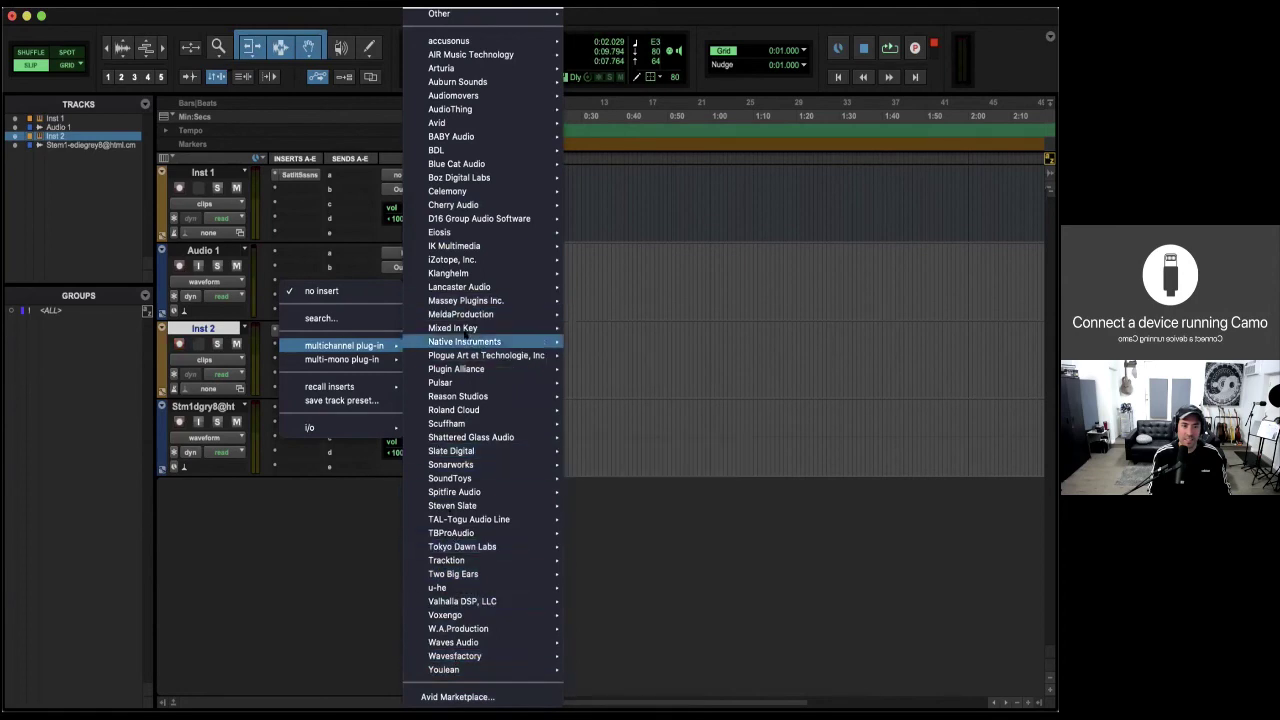
mouse_move(525, 324)
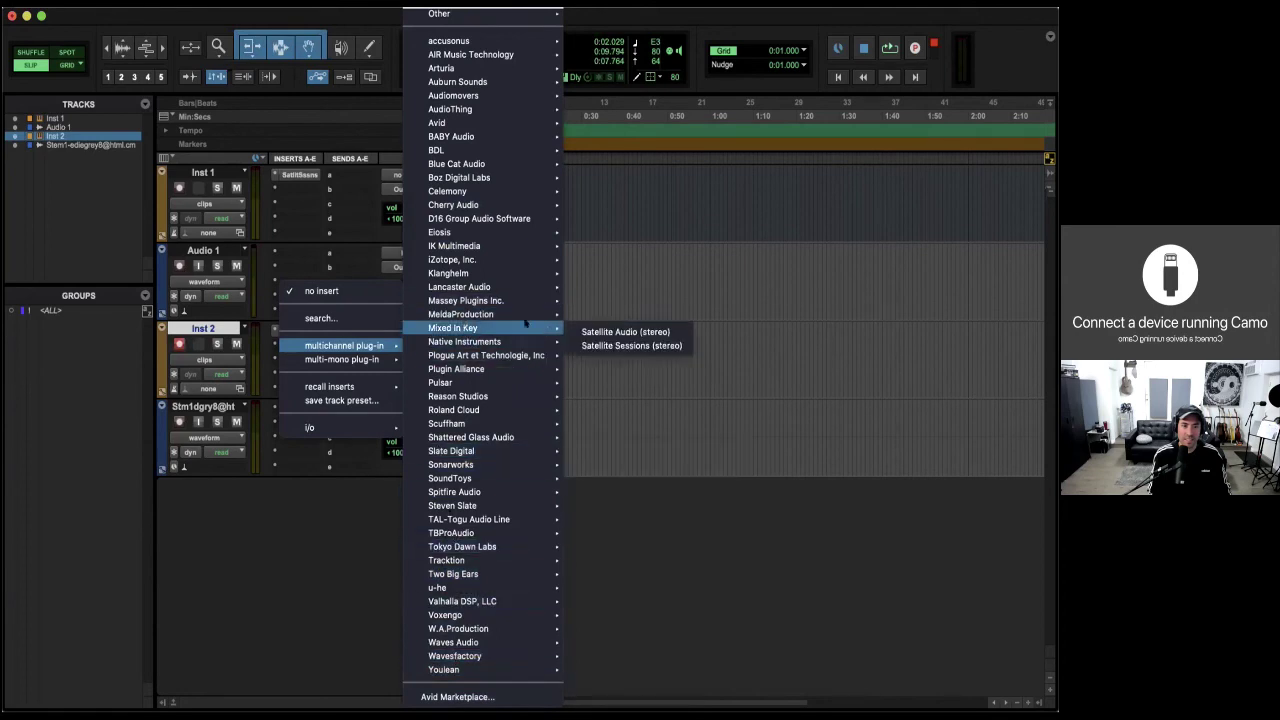
left_click(625, 331)
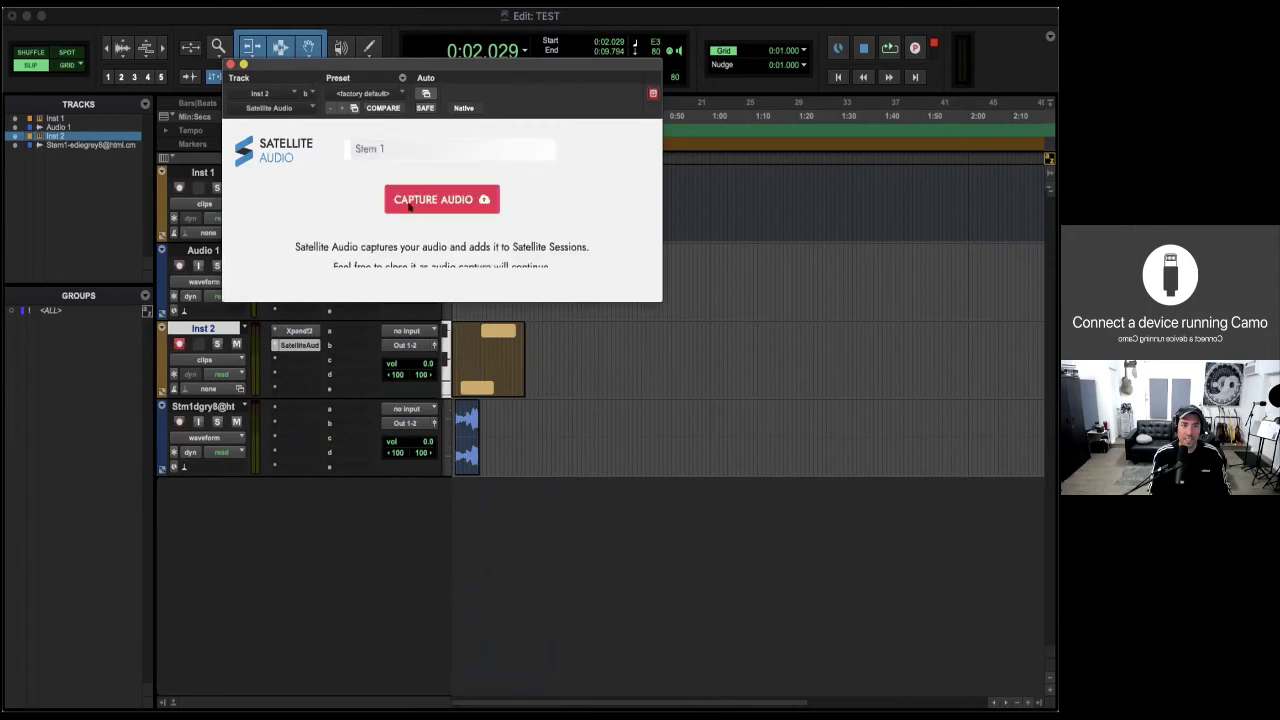
Rename the Satellite Audio stem on Inst 2 as Synth
left_click(365, 149)
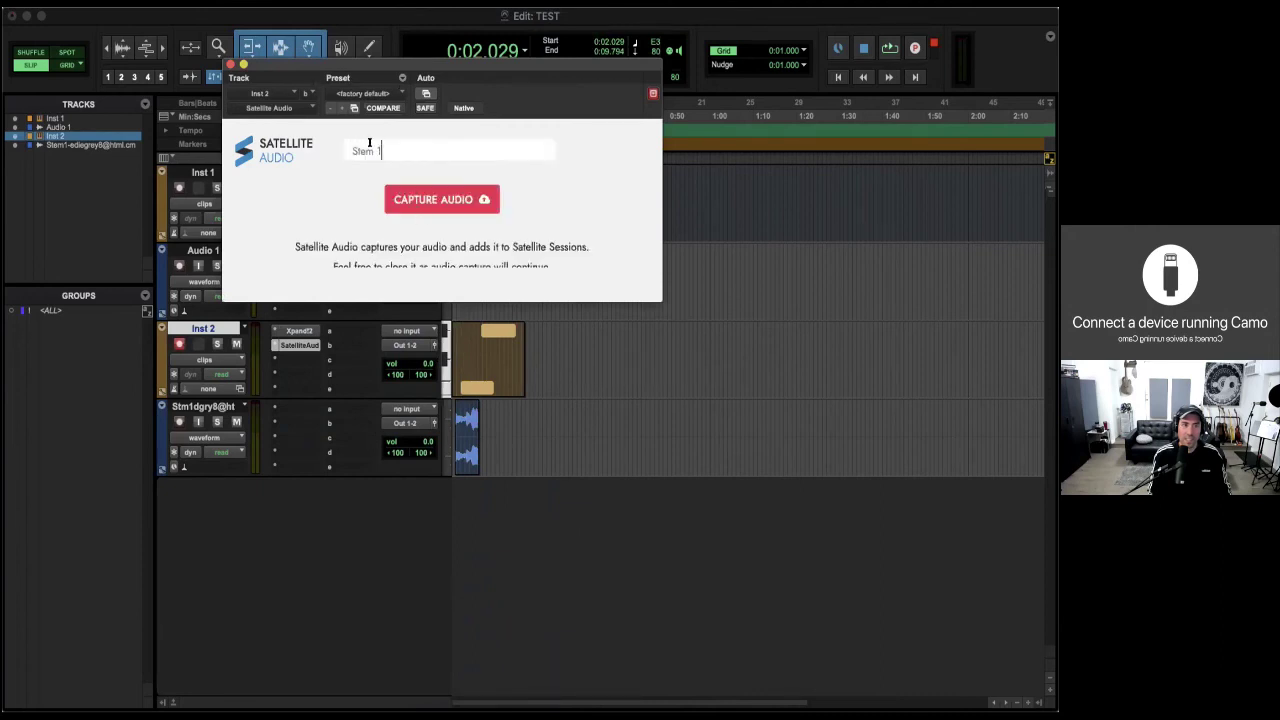
left_click_drag(382, 150, 324, 142)
type("synth")
key("Return")
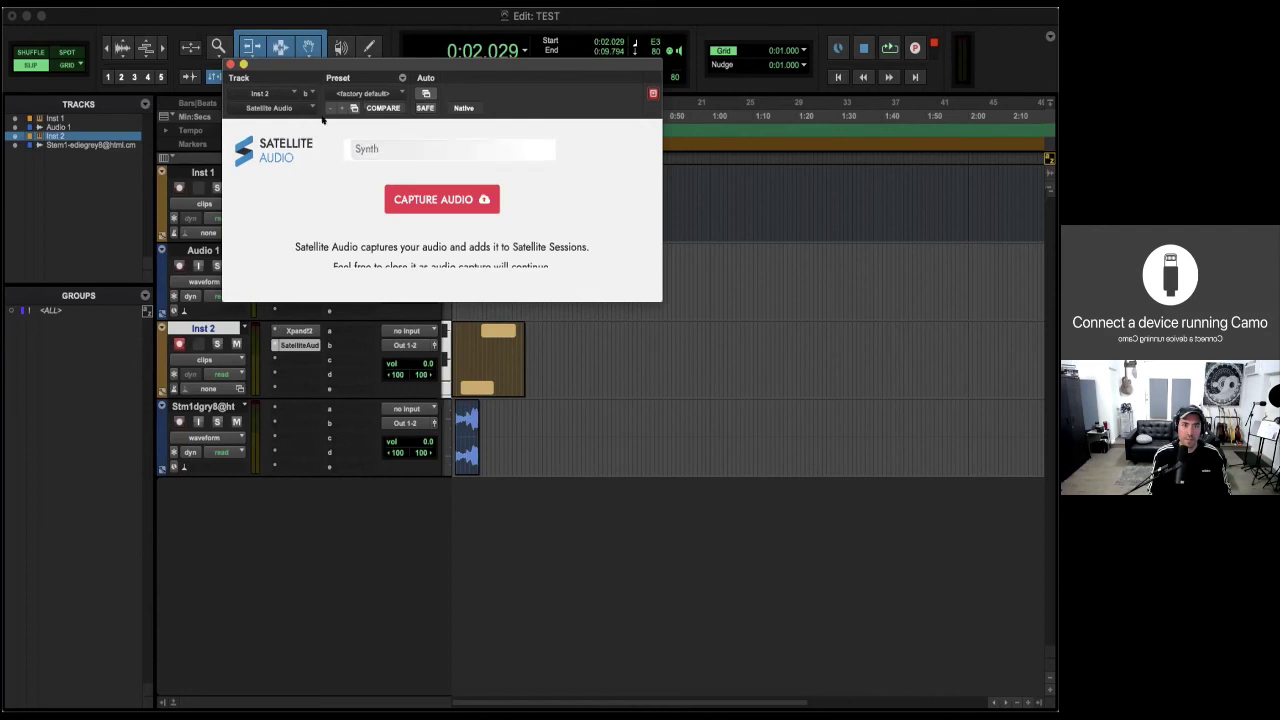
Play back the session's opening bars so Satellite Audio captures the Synth part on Inst 2, and stop playback after the first few seconds
left_click_drag(257, 65, 520, 47)
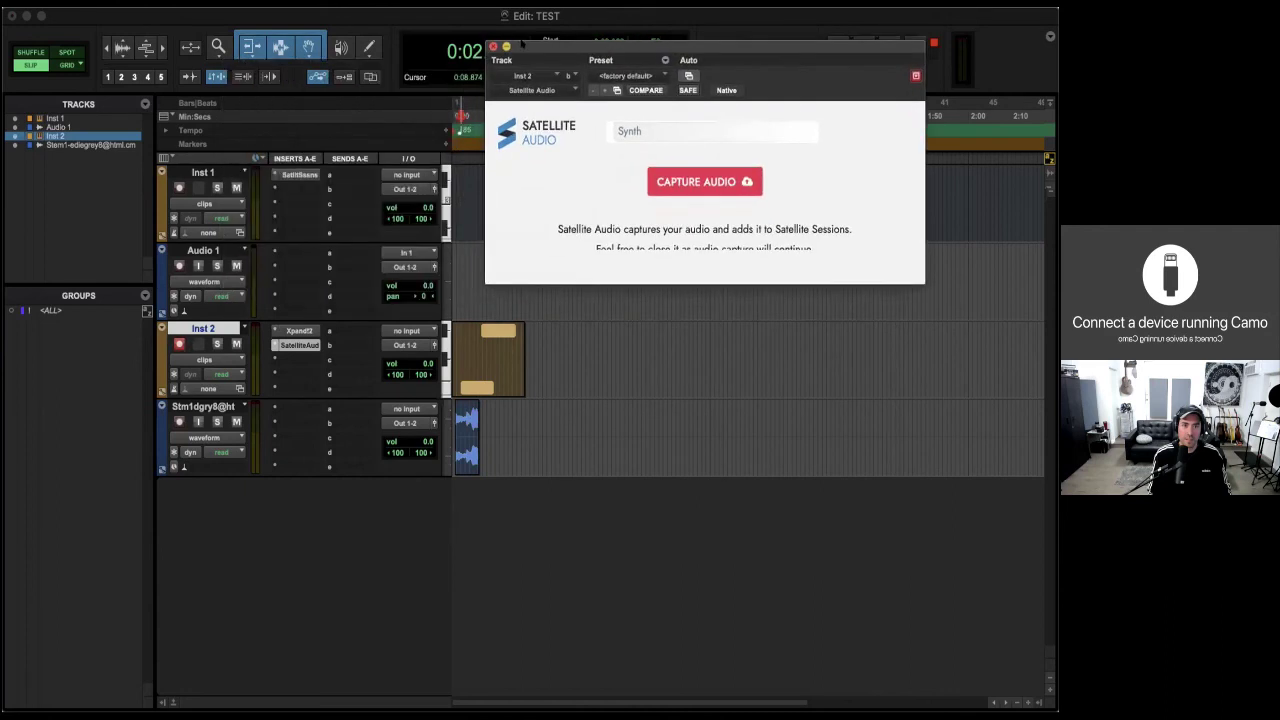
key("space")
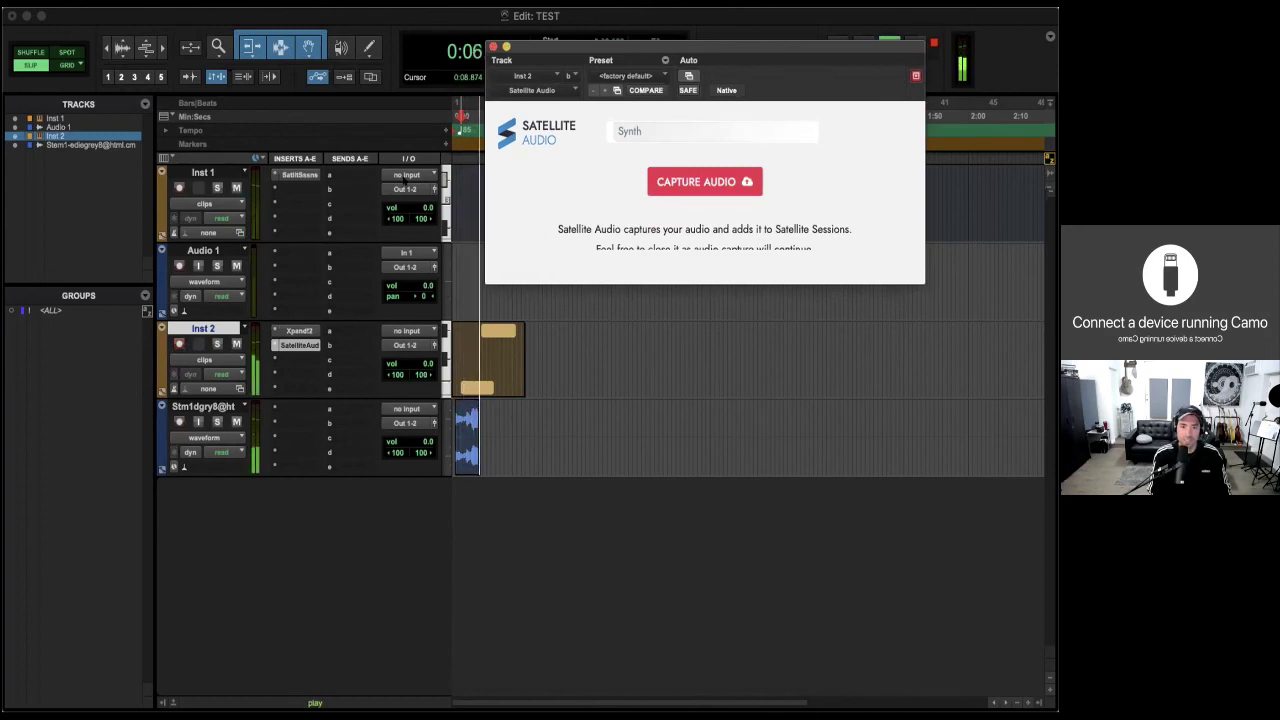
key("space")
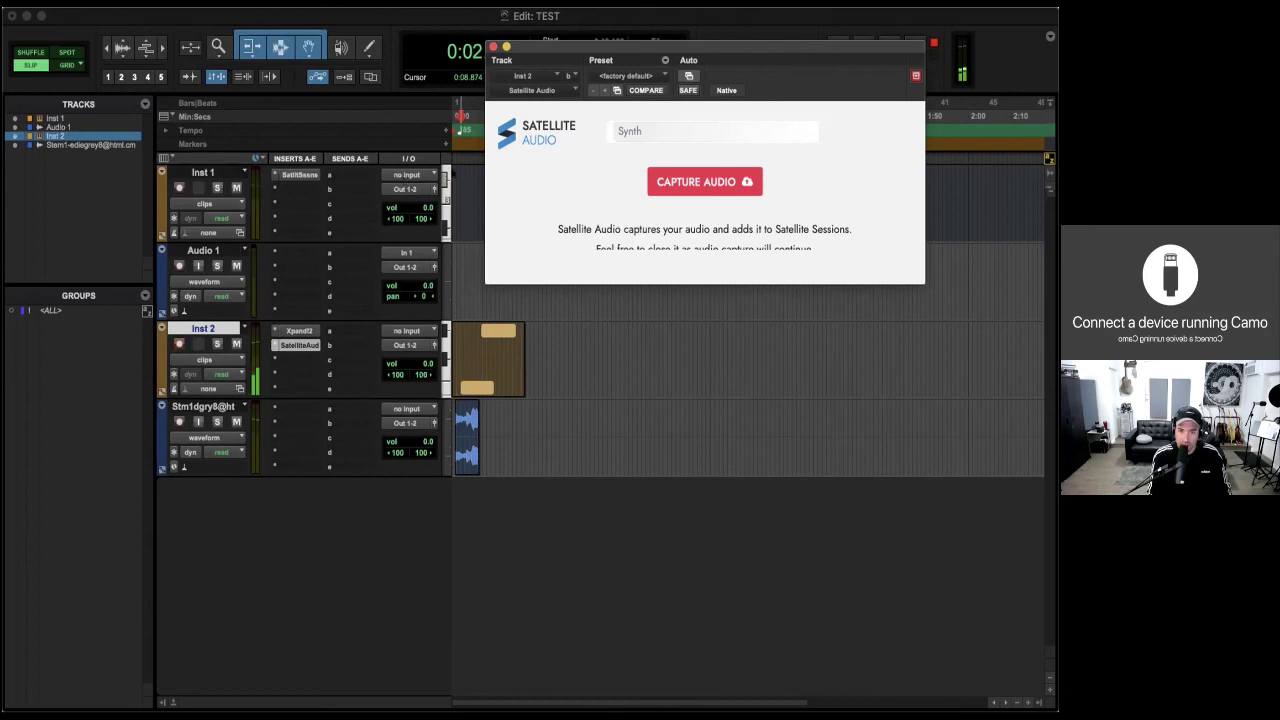
Open the Satellite Sessions plug-in on the Inst 1 track and bring its whole window into view to check the shared Synth stem
left_click_drag(535, 42, 623, 38)
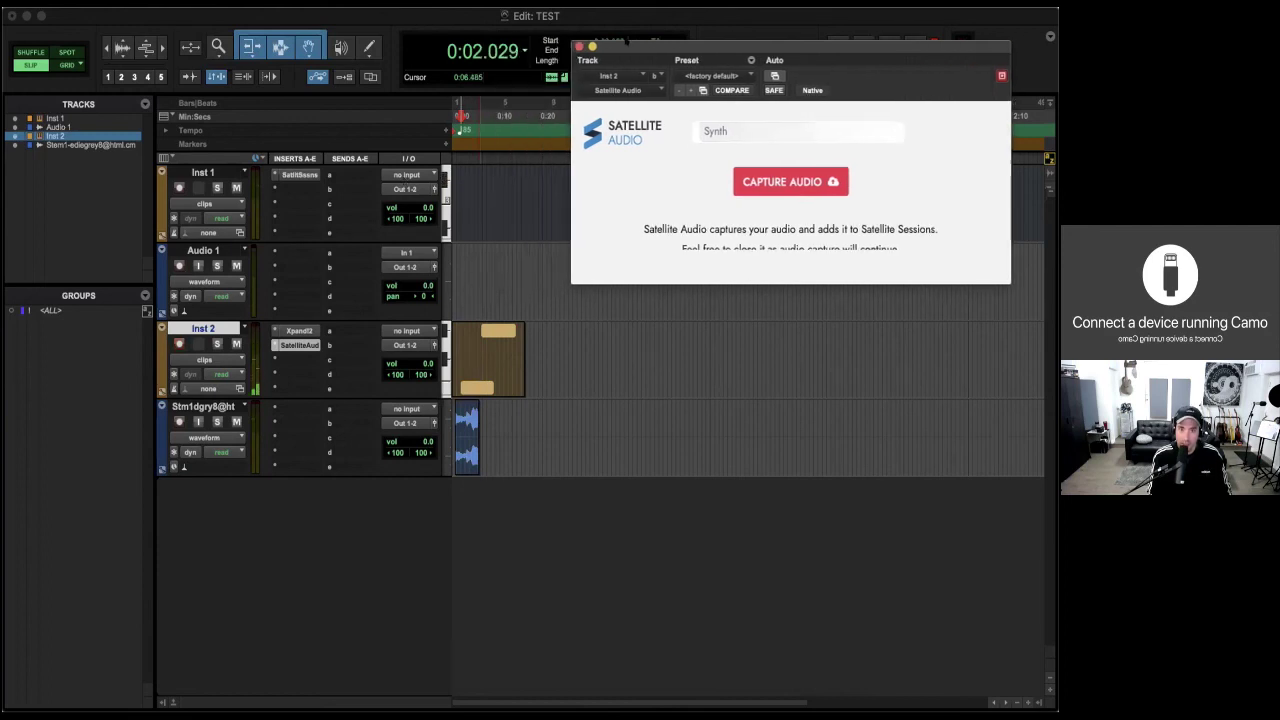
left_click(293, 174)
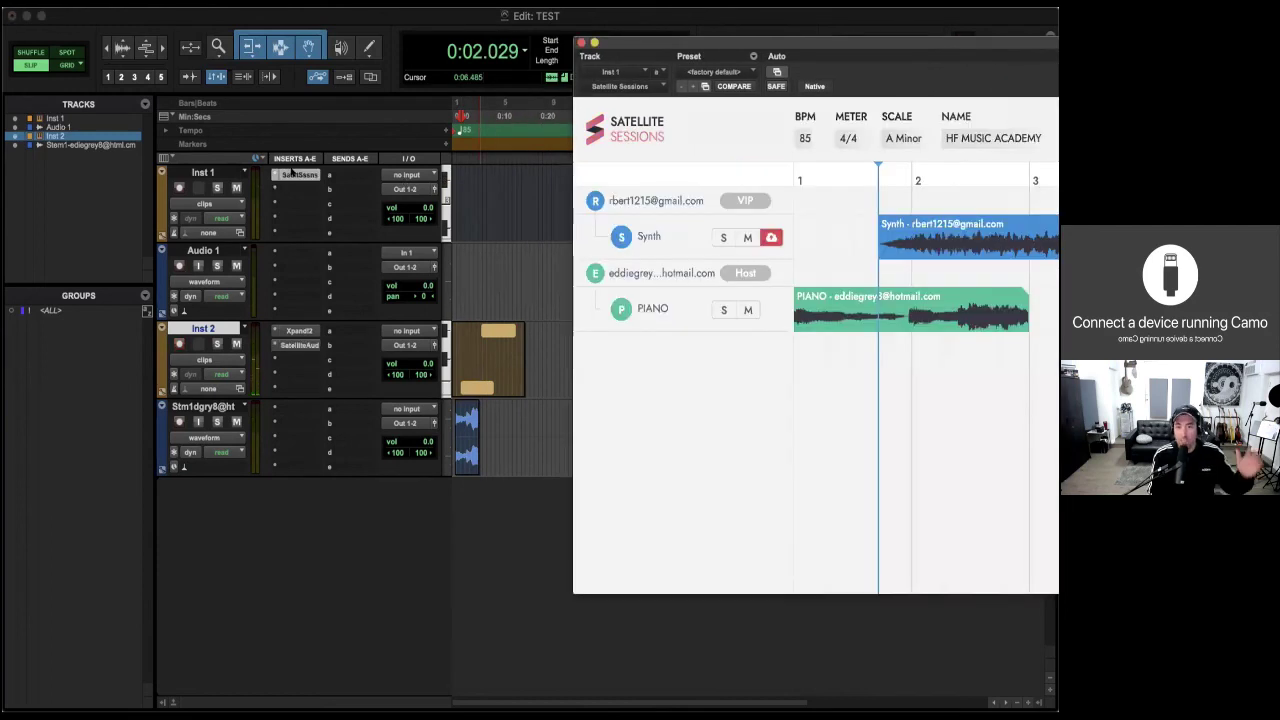
left_click_drag(828, 41, 428, 27)
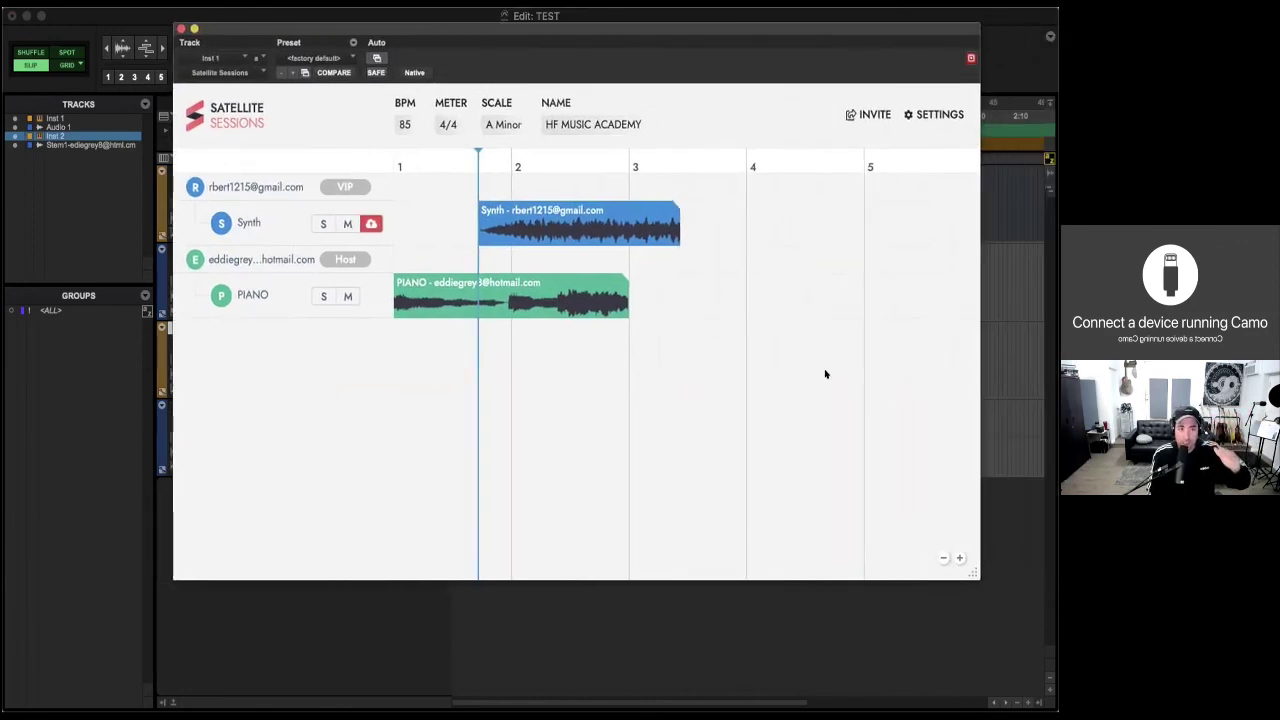